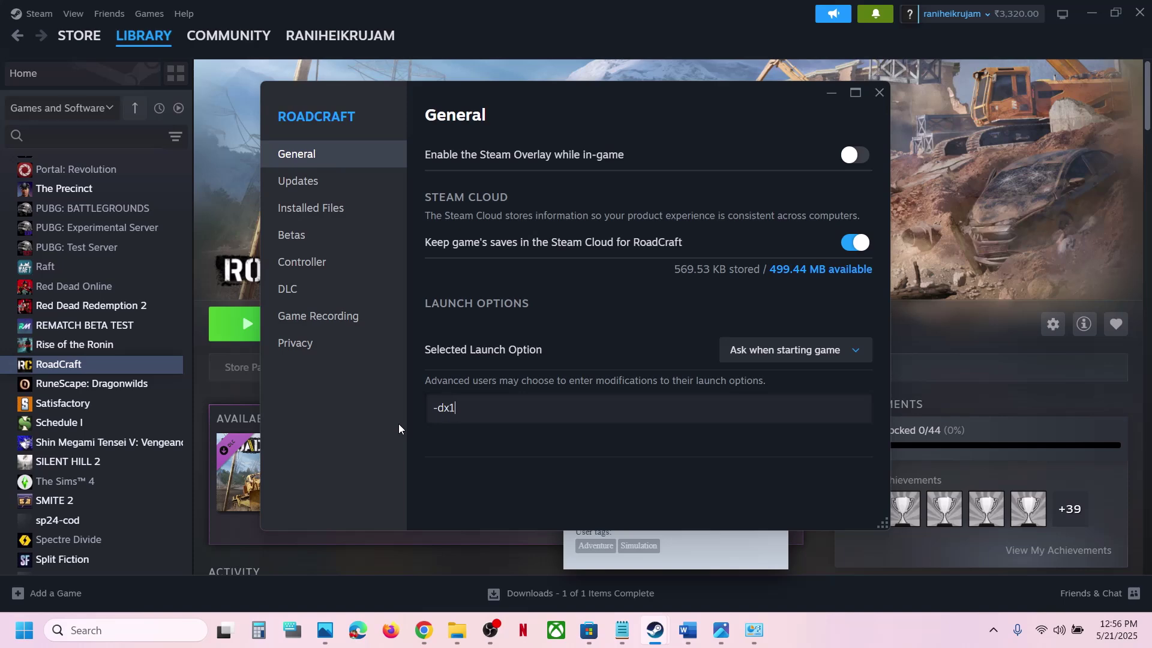
# - Clear the -dx12 launch option for RoadCraft and close the game's properties
pyautogui.click(481, 447)
pyautogui.click(456, 412)
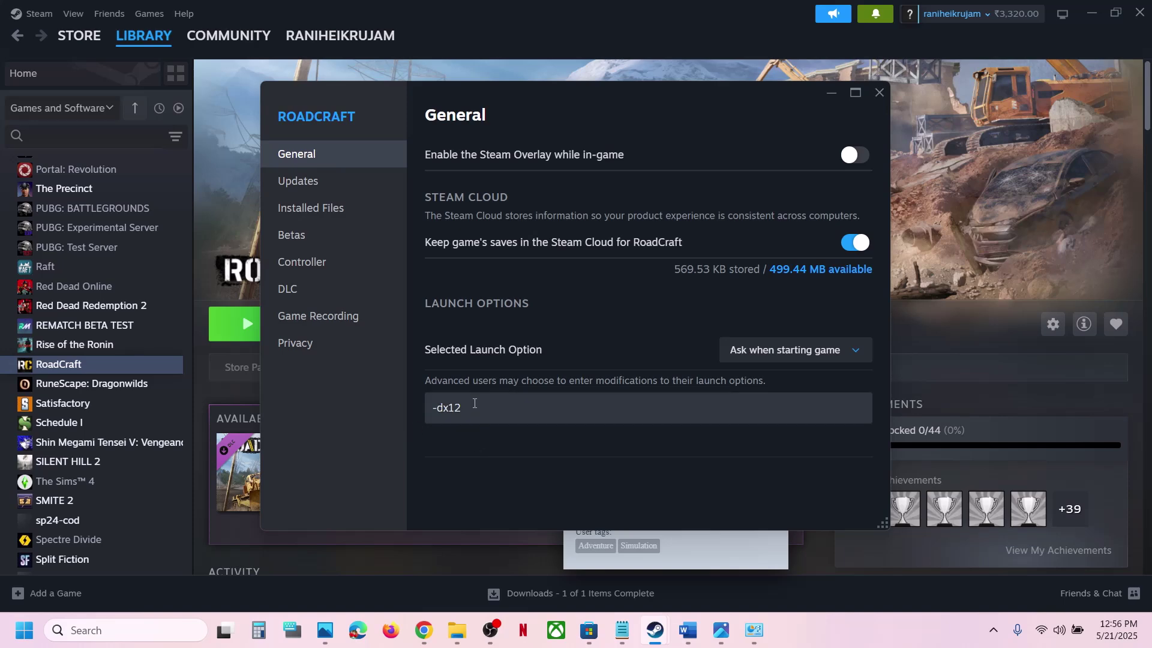
pyautogui.hotkey('ctrl', 'a')
pyautogui.press('BackSpace')
pyautogui.click(519, 447)
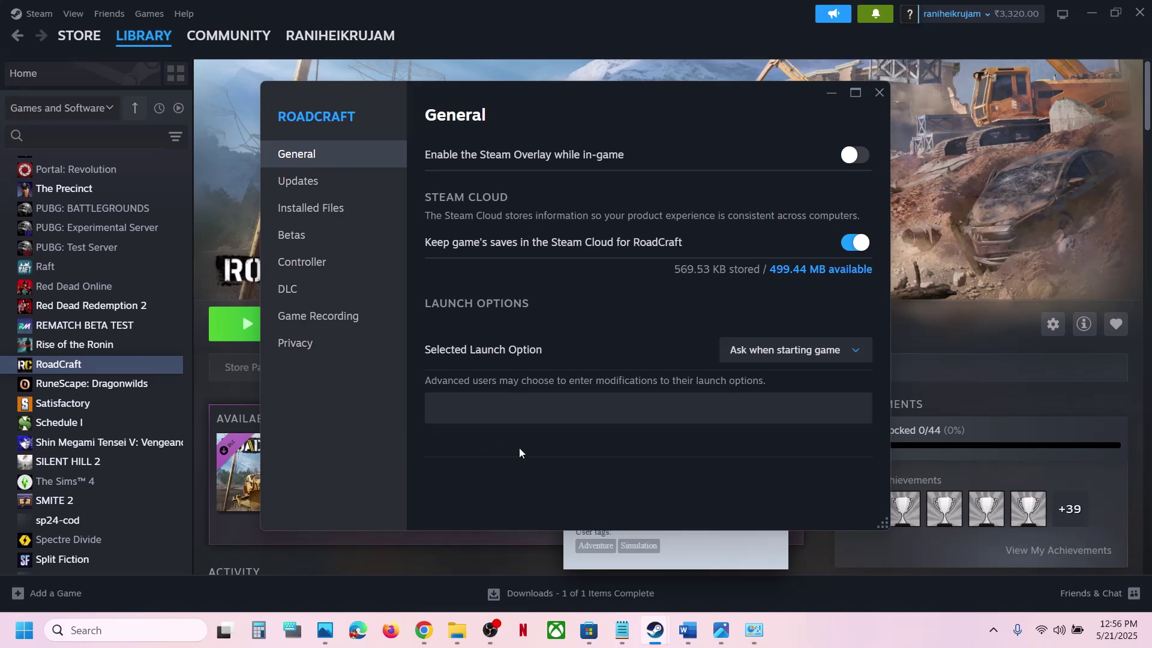
pyautogui.click(879, 93)
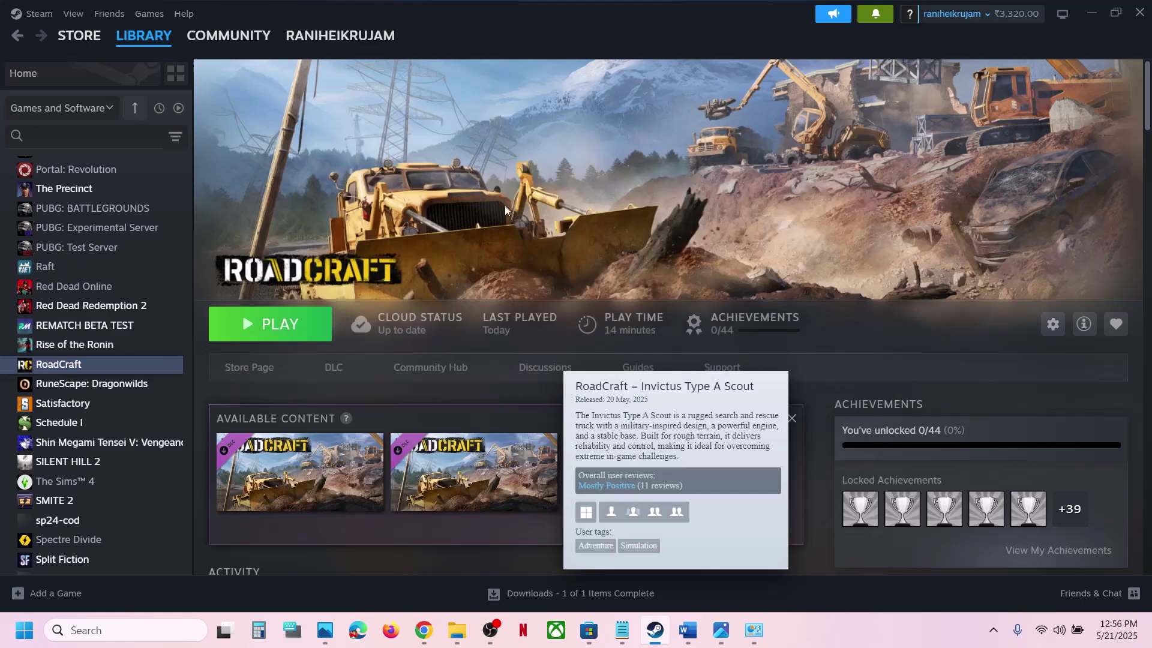
pyautogui.click(124, 351)
pyautogui.click(103, 365)
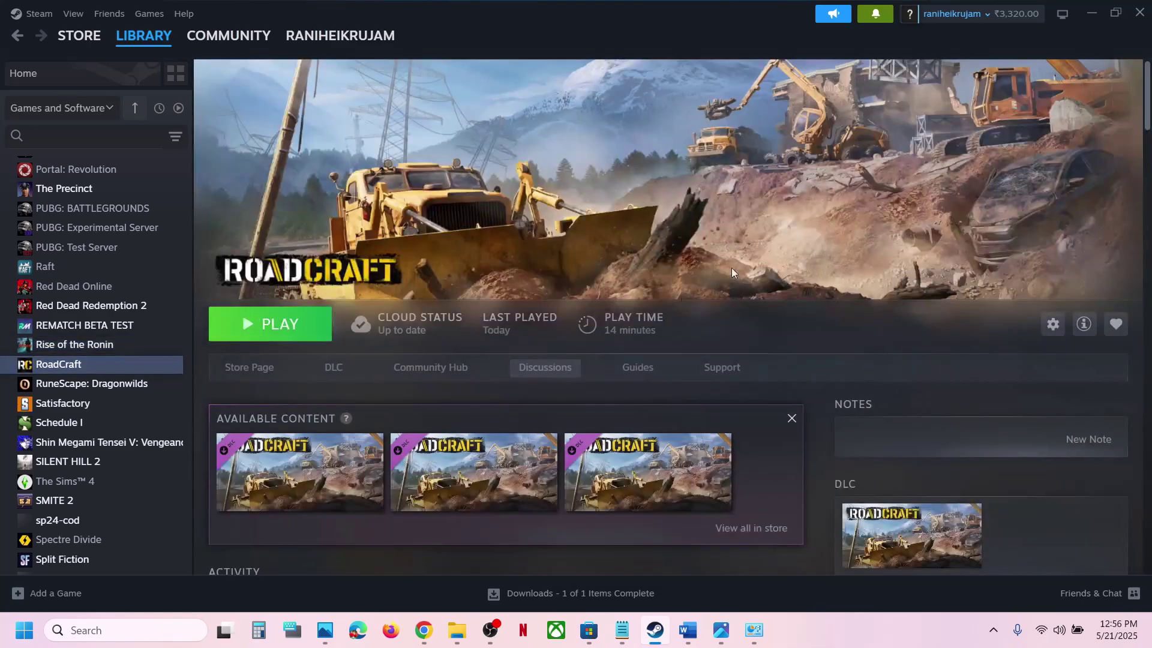
# - Switch to the Word guide, highlight Step 5 about disabling or enabling Steam Input, and return to Steam
pyautogui.click(698, 631)
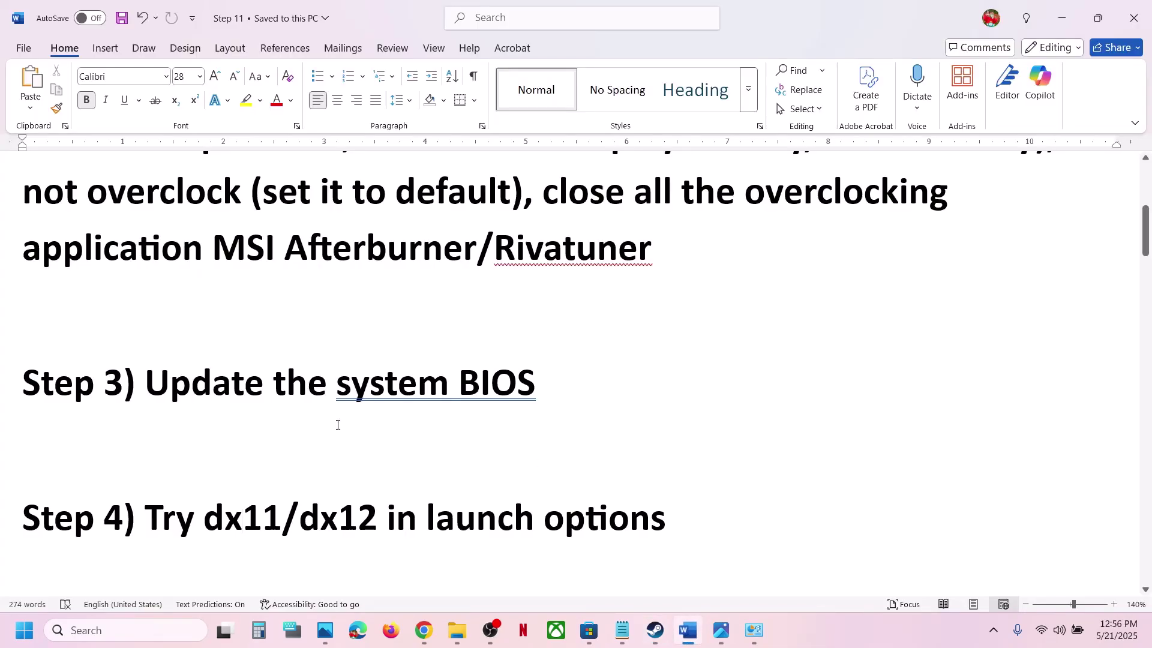
pyautogui.scroll(-3, 338, 425)
pyautogui.click(179, 493)
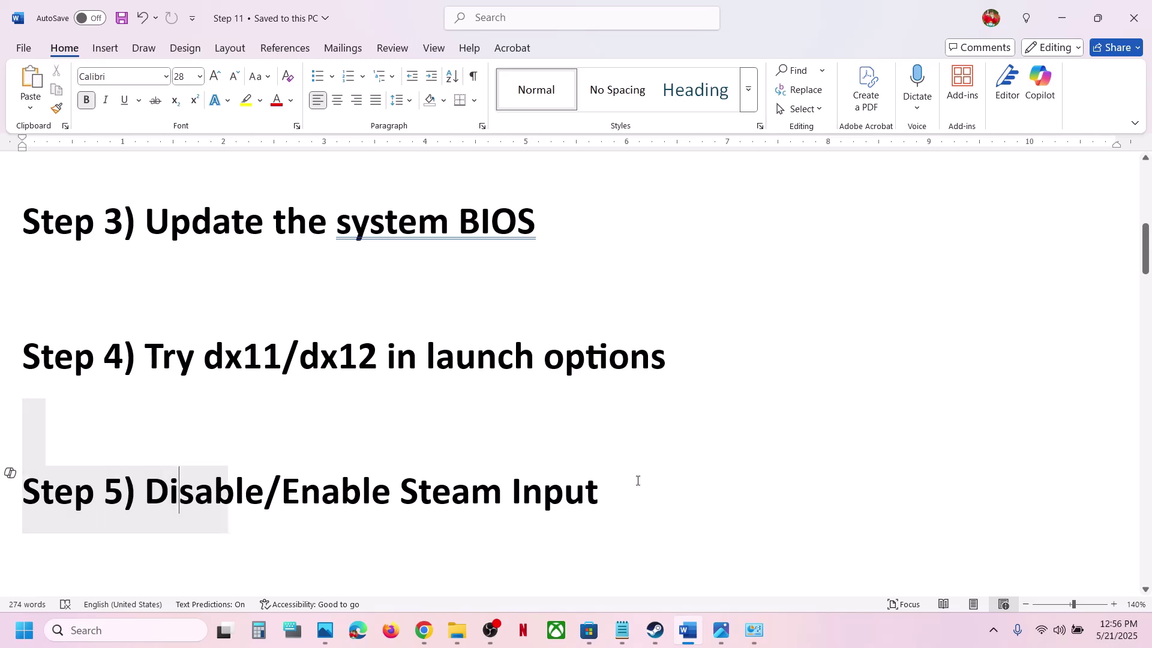
pyautogui.moveTo(637, 480); pyautogui.dragTo(638, 479)
pyautogui.click(1061, 18)
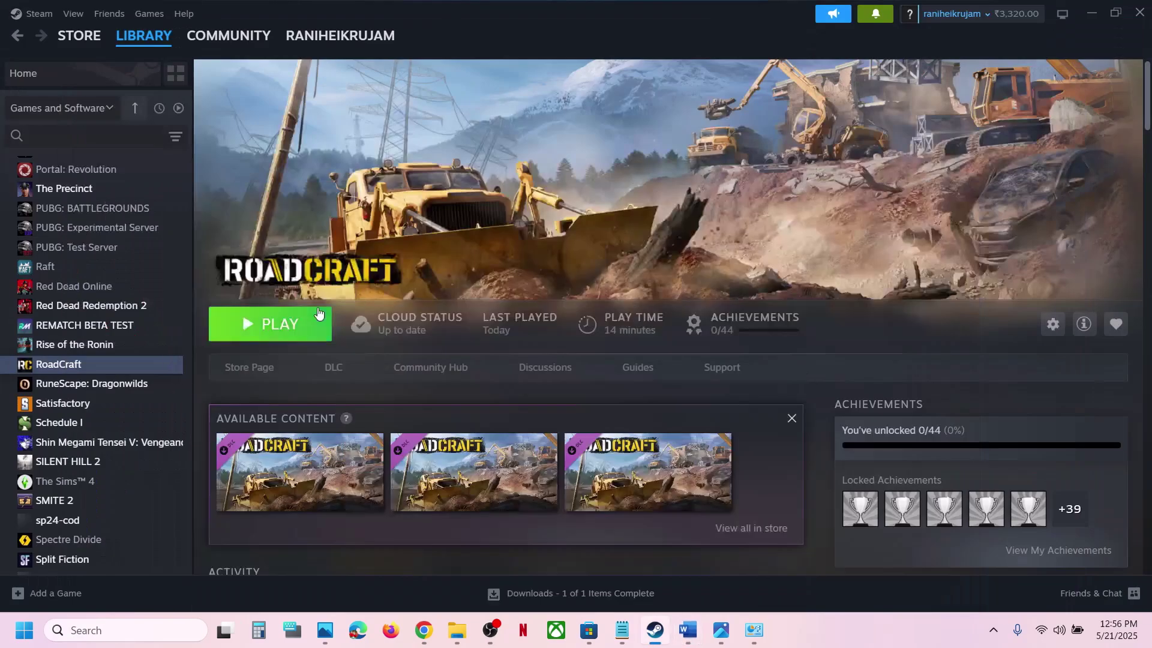
# - Set the controller override in RoadCraft's properties to Disable Steam Input and close the properties
pyautogui.rightClick(96, 365)
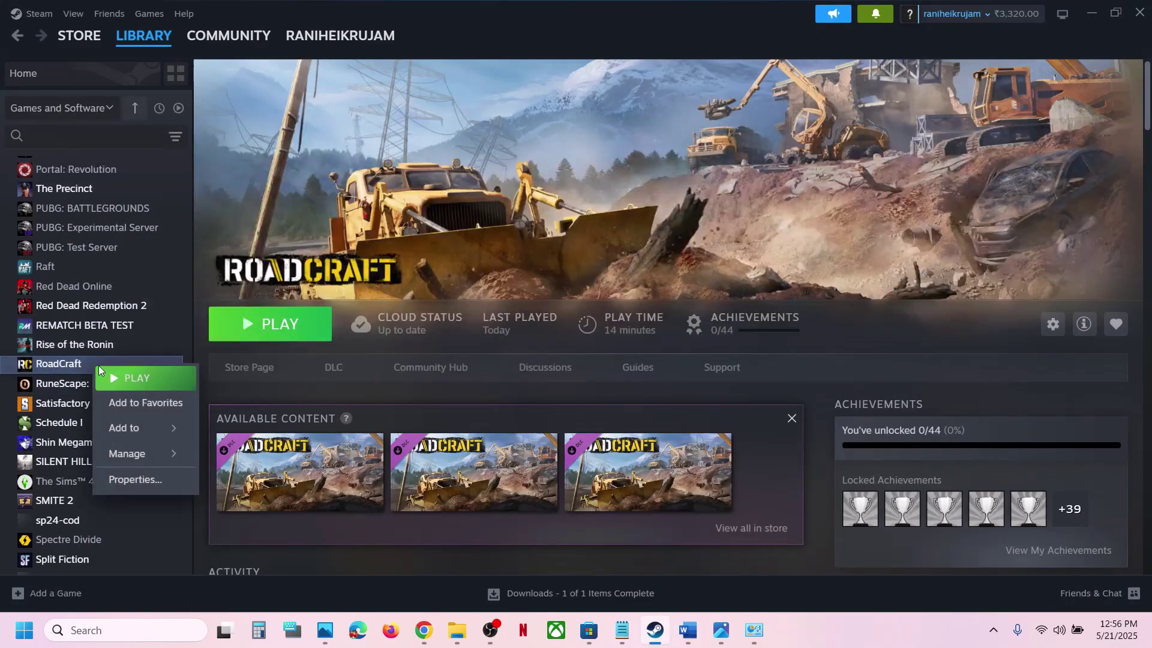
pyautogui.click(136, 478)
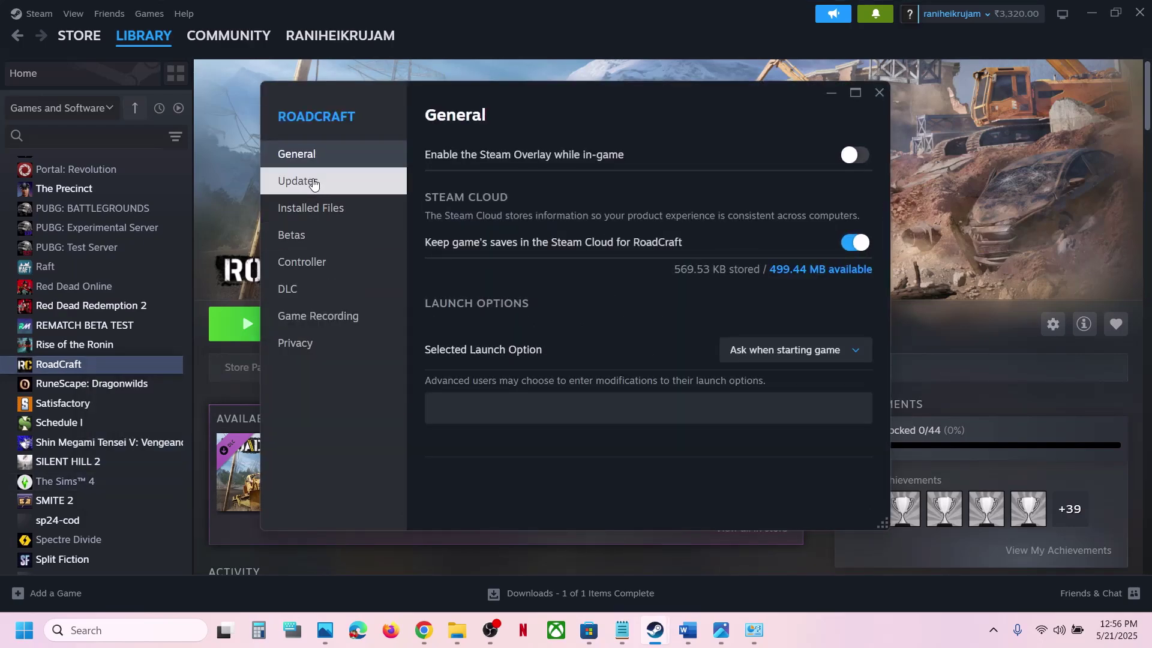
pyautogui.click(309, 264)
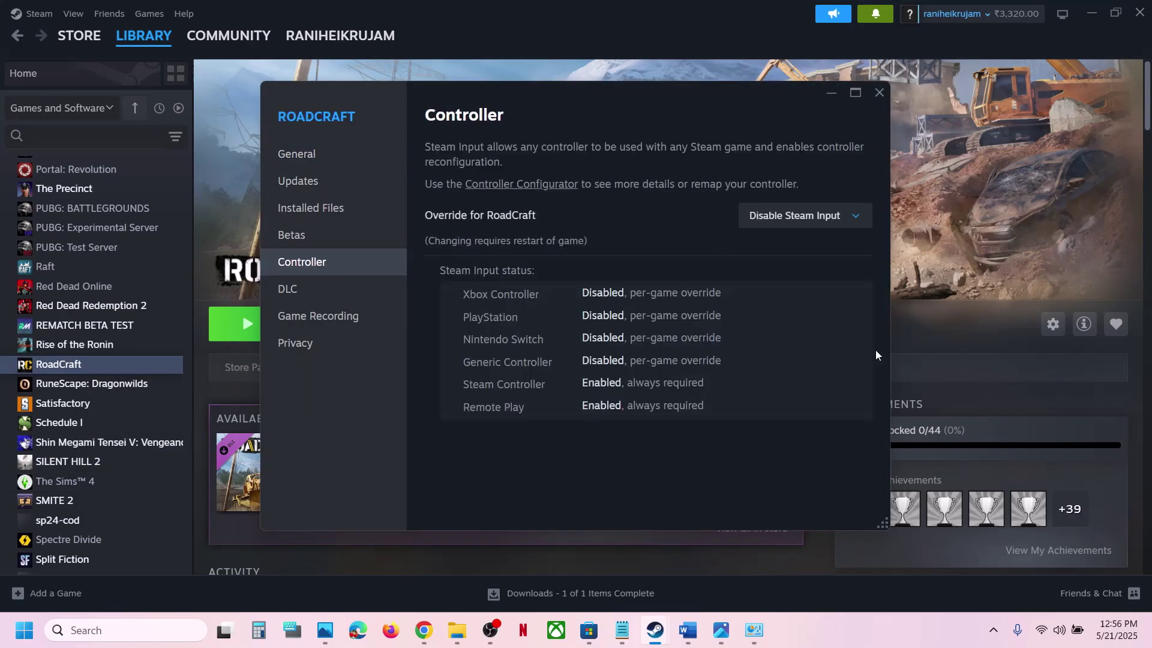
pyautogui.click(797, 215)
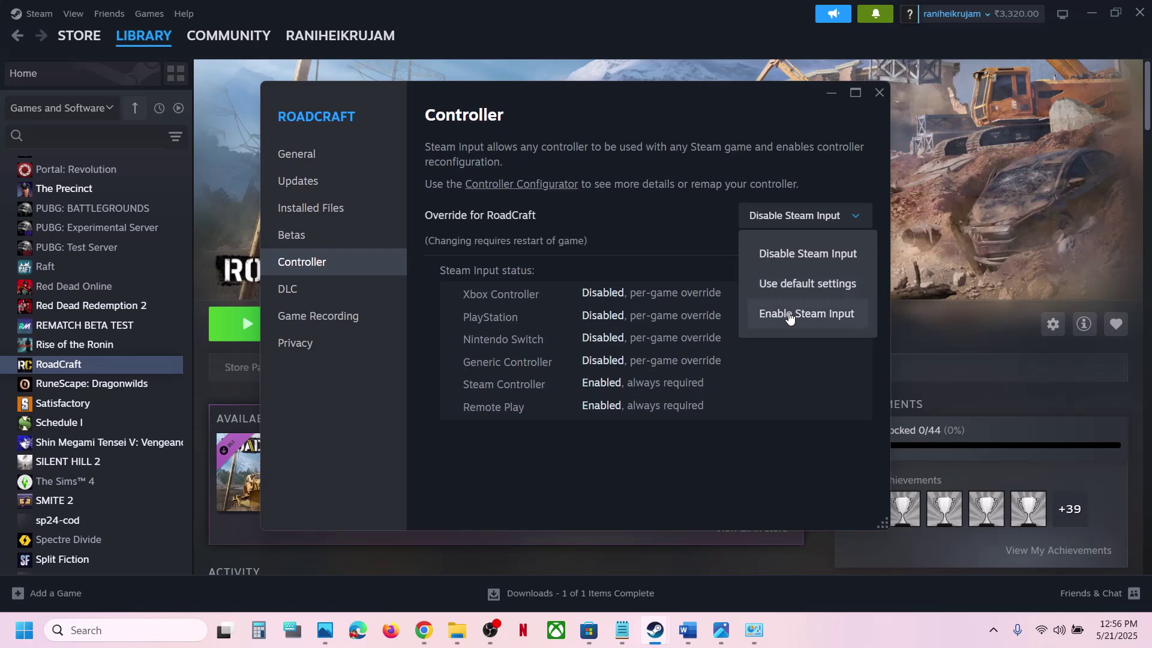
pyautogui.click(783, 259)
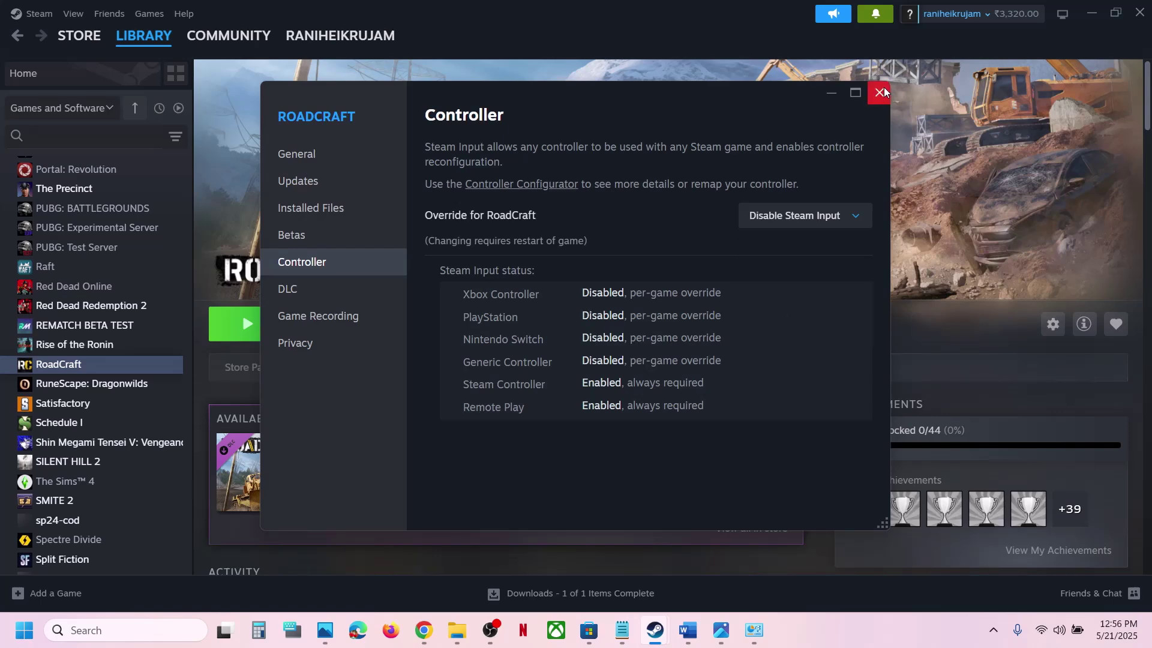
pyautogui.click(804, 215)
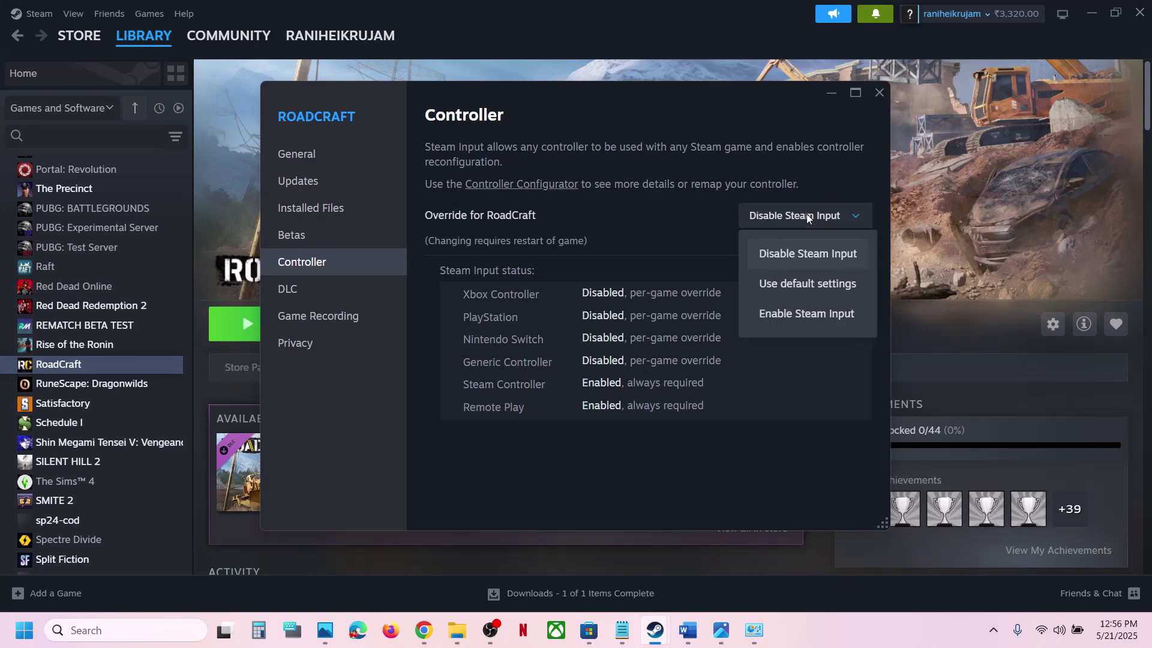
pyautogui.click(878, 95)
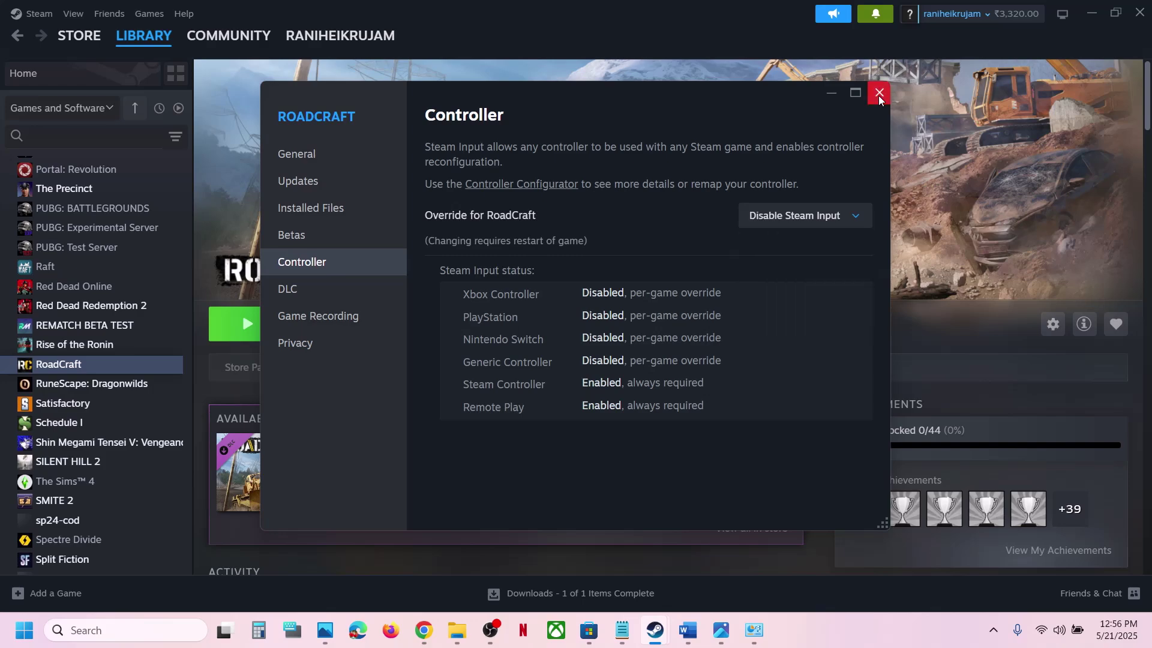
pyautogui.click(878, 96)
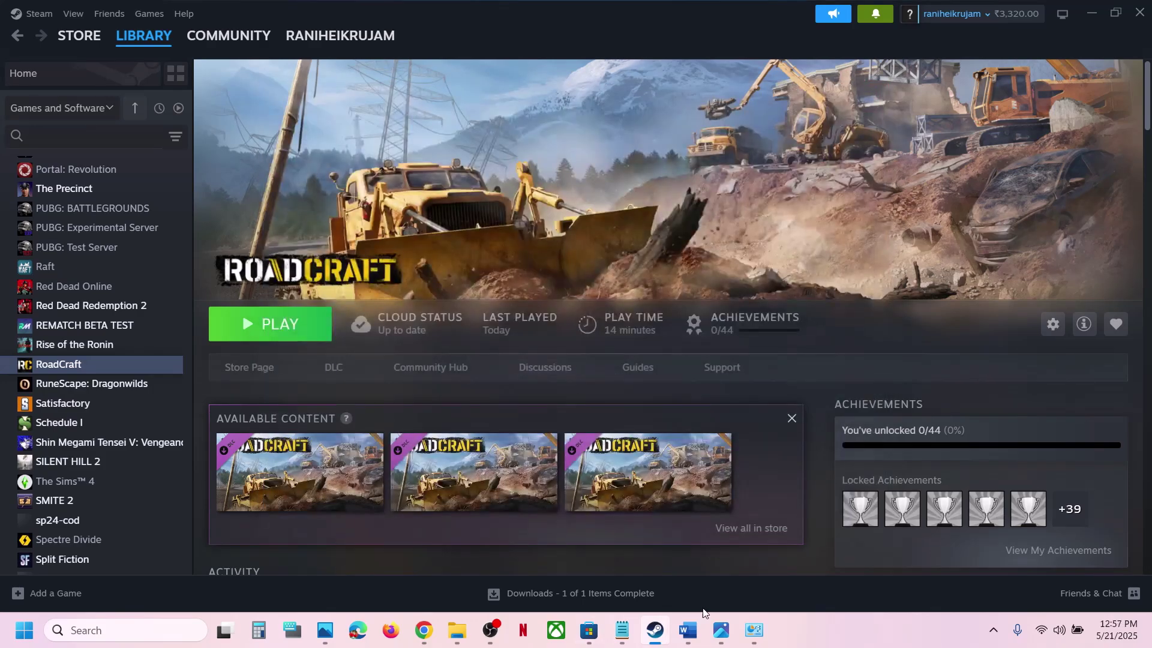
# - Switch to the Word guide and highlight Step 6 on clean graphics driver installation with its NVIDIA and AMD links
pyautogui.click(695, 630)
pyautogui.scroll(-3, 423, 394)
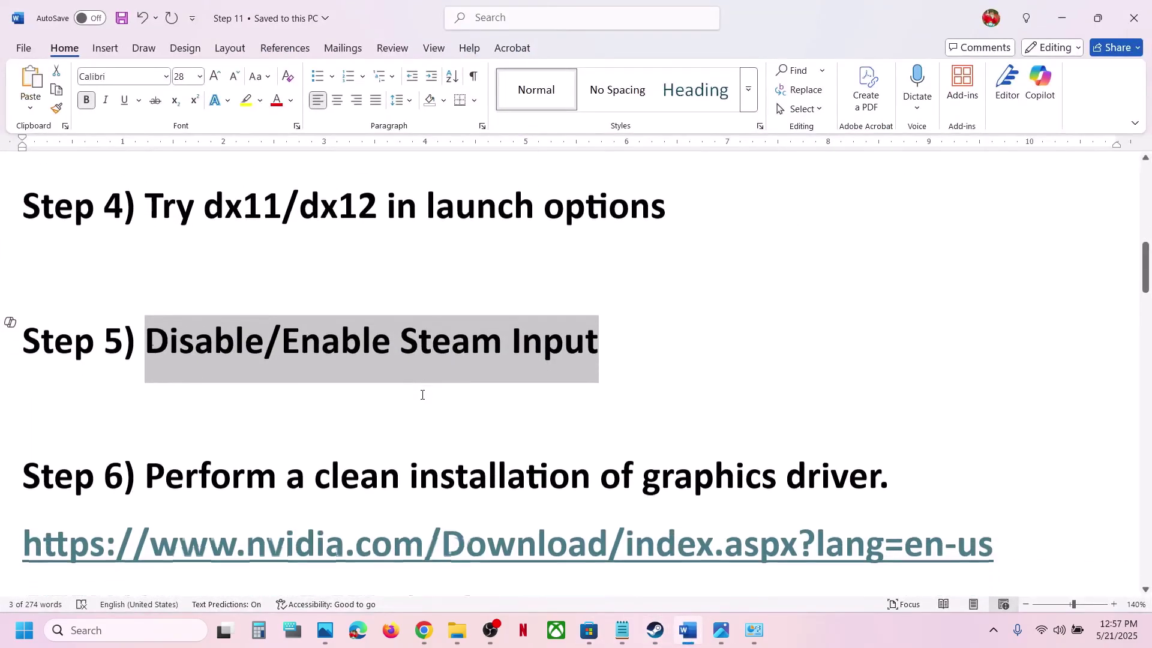
pyautogui.scroll(-1, 423, 394)
pyautogui.moveTo(288, 389); pyautogui.dragTo(912, 414)
pyautogui.moveTo(264, 461); pyautogui.dragTo(759, 462)
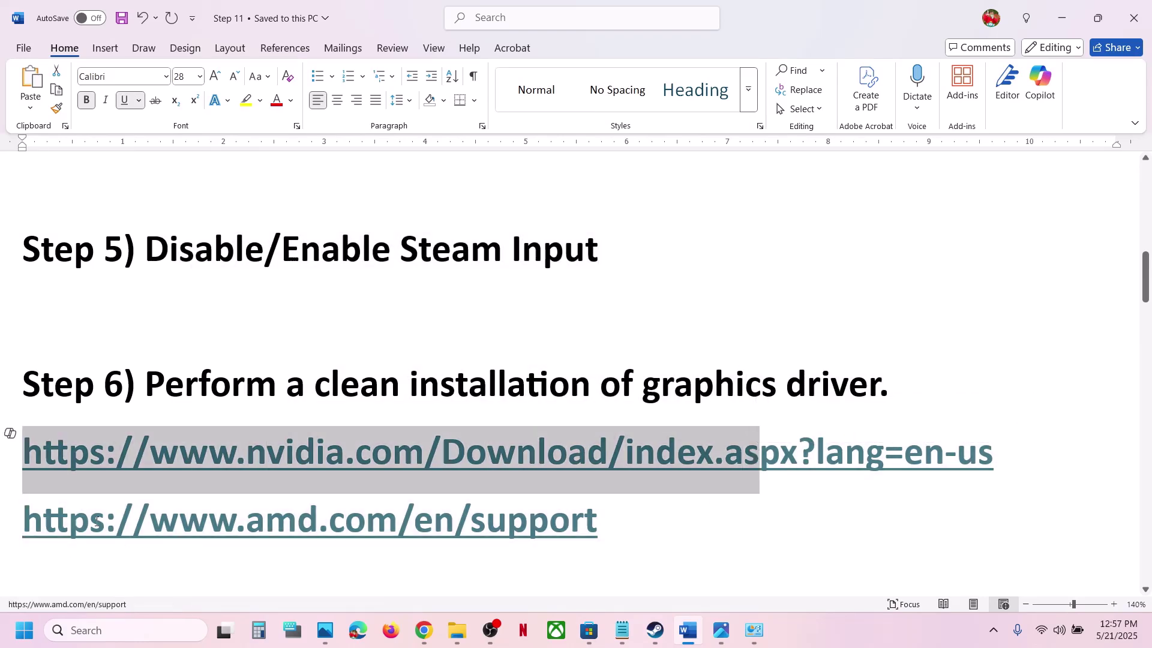
pyautogui.moveTo(24, 520); pyautogui.dragTo(617, 540)
pyautogui.click(851, 623)
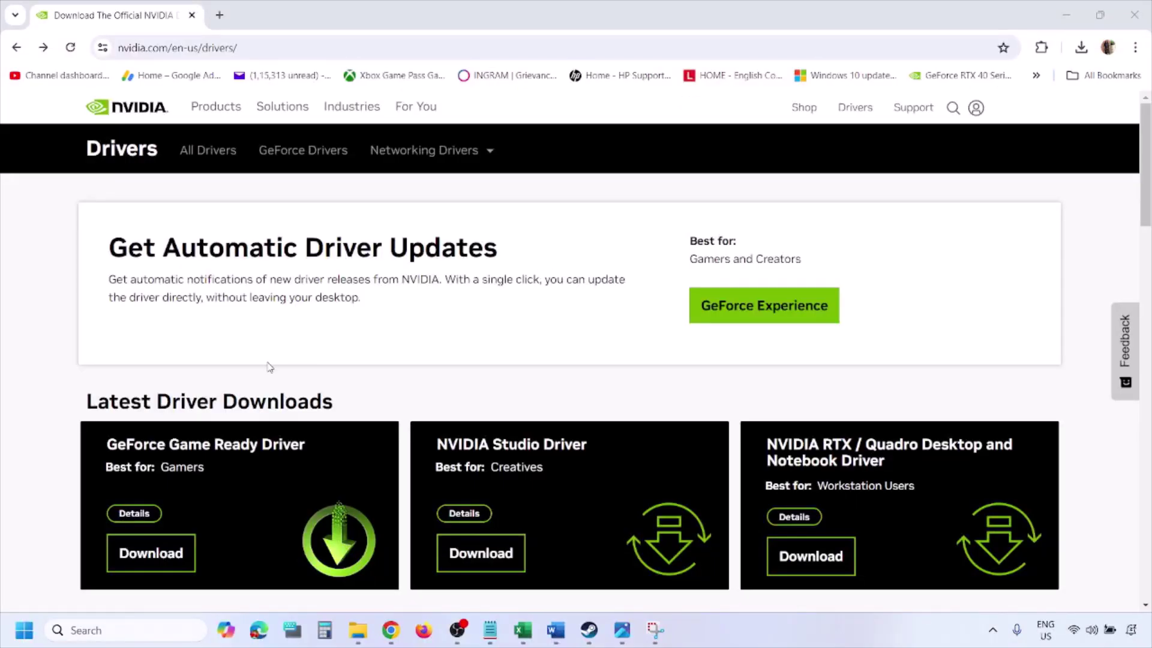
# - On NVIDIA's driver page in the browser, select Windows 11 and find drivers for the GeForce RTX 3050 Laptop GPU
pyautogui.scroll(-8, 269, 367)
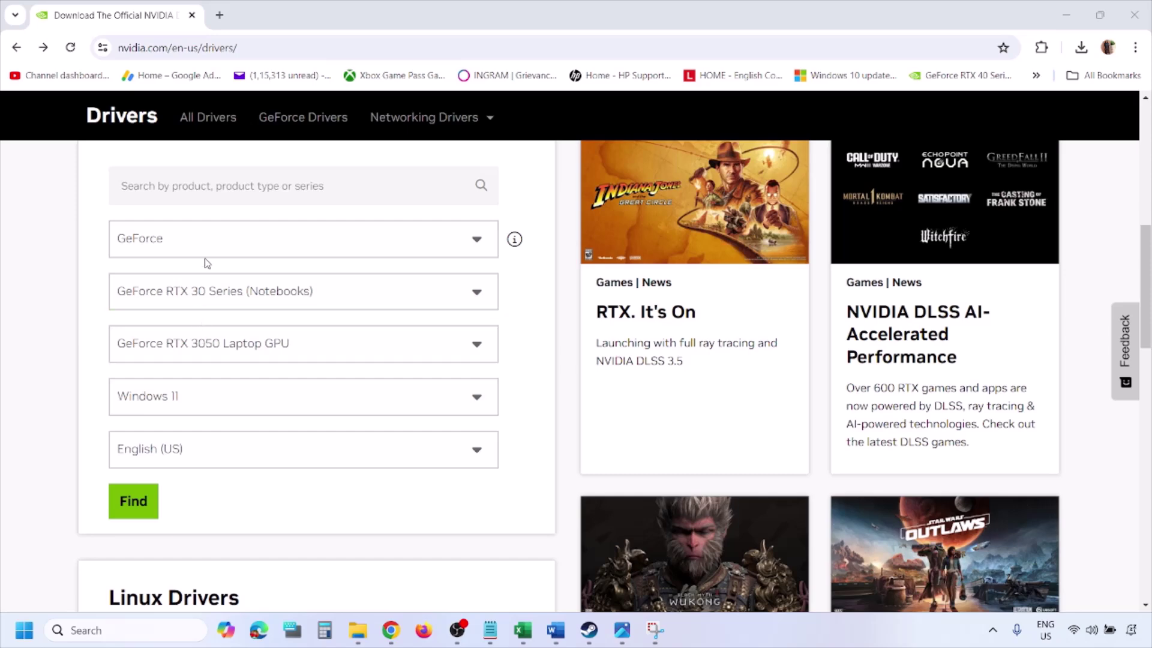
pyautogui.click(190, 401)
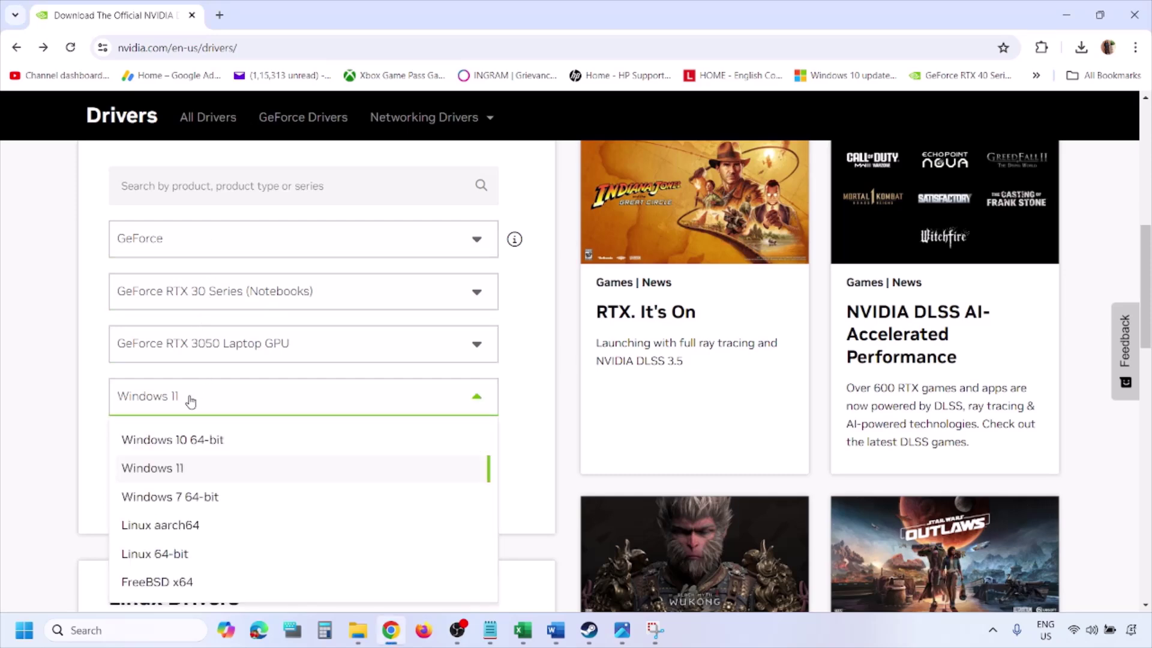
pyautogui.click(168, 471)
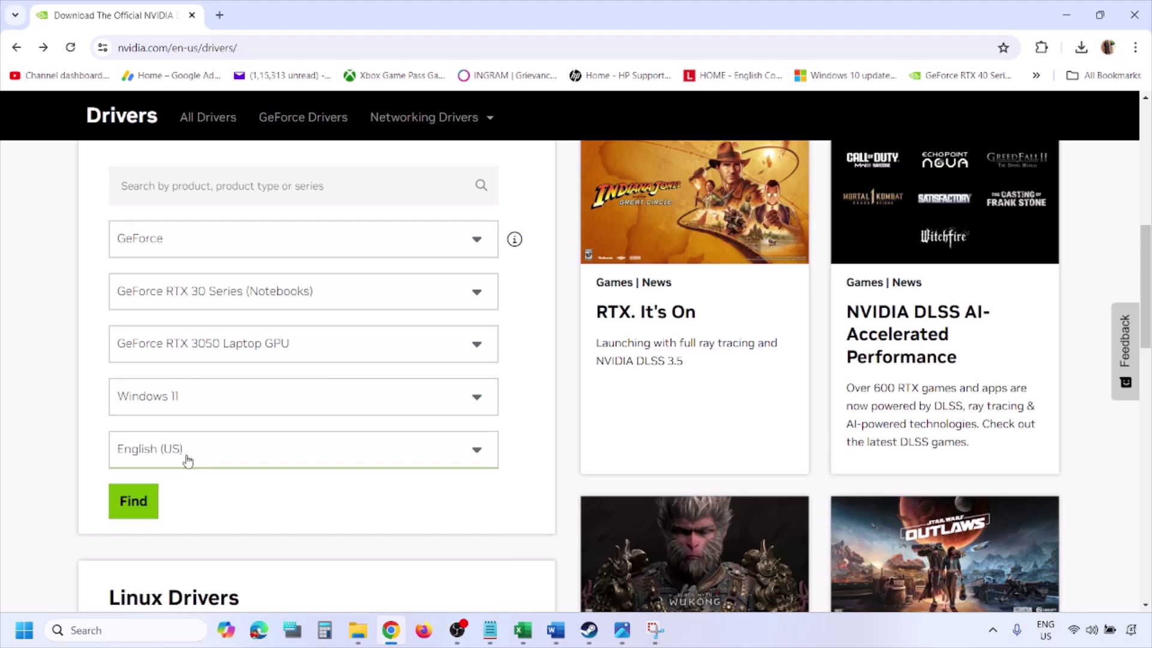
pyautogui.click(135, 503)
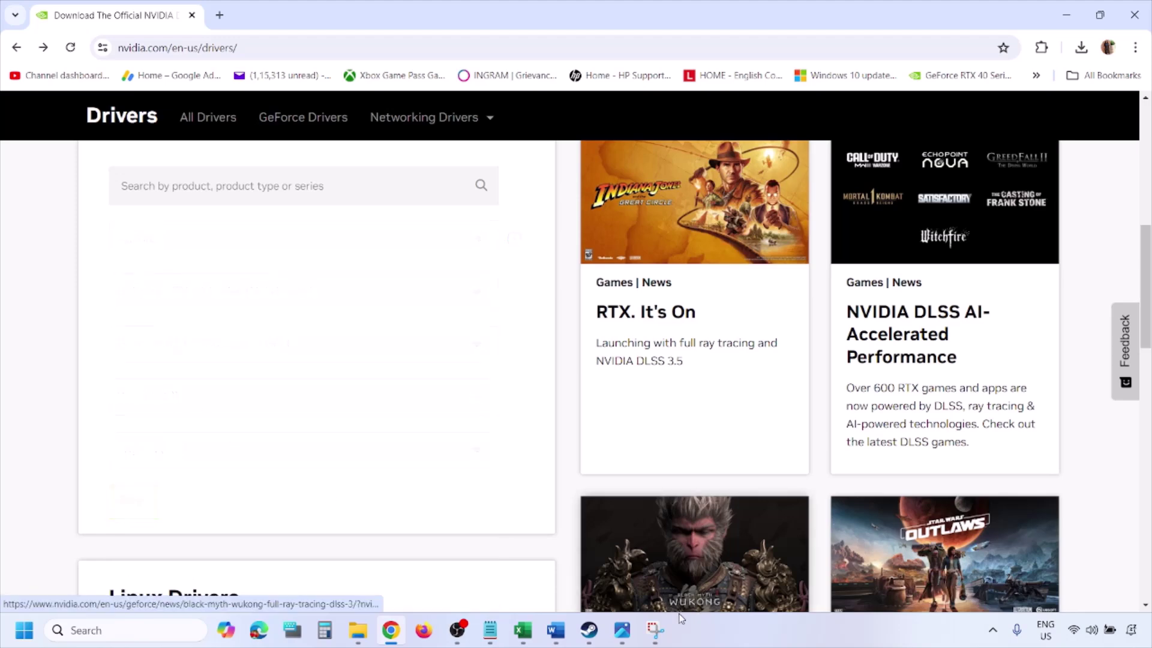
# - Switch to Photos and examine images 1.png through 5.png covering the Game Ready Driver download and custom clean installation
pyautogui.click(623, 634)
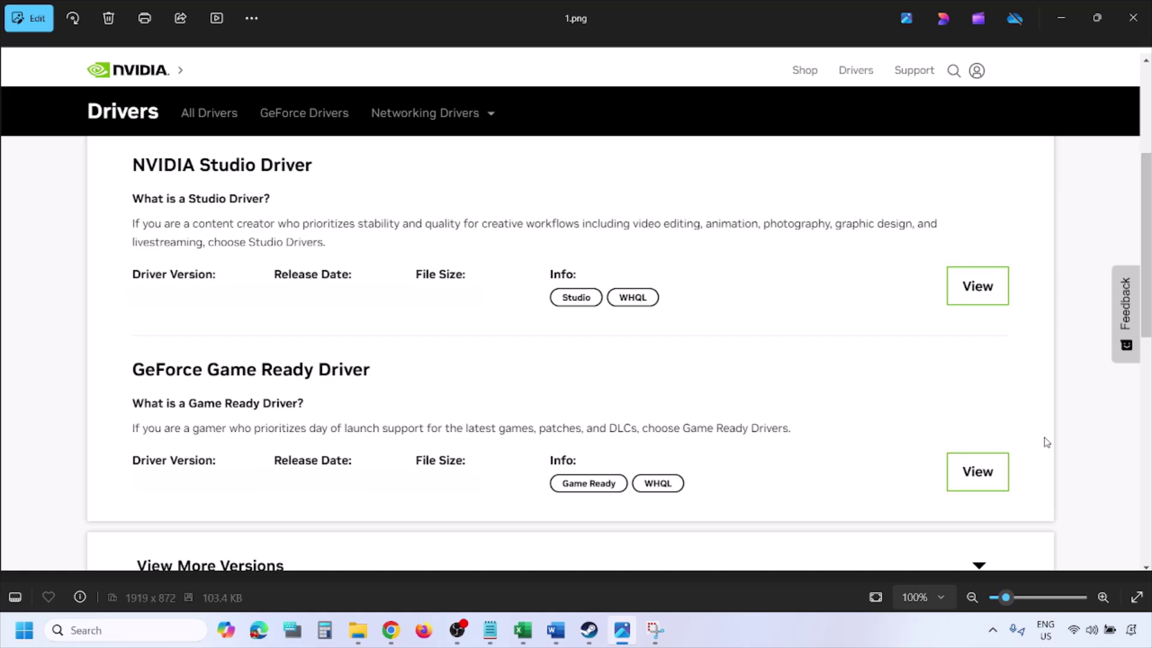
pyautogui.press('Right')
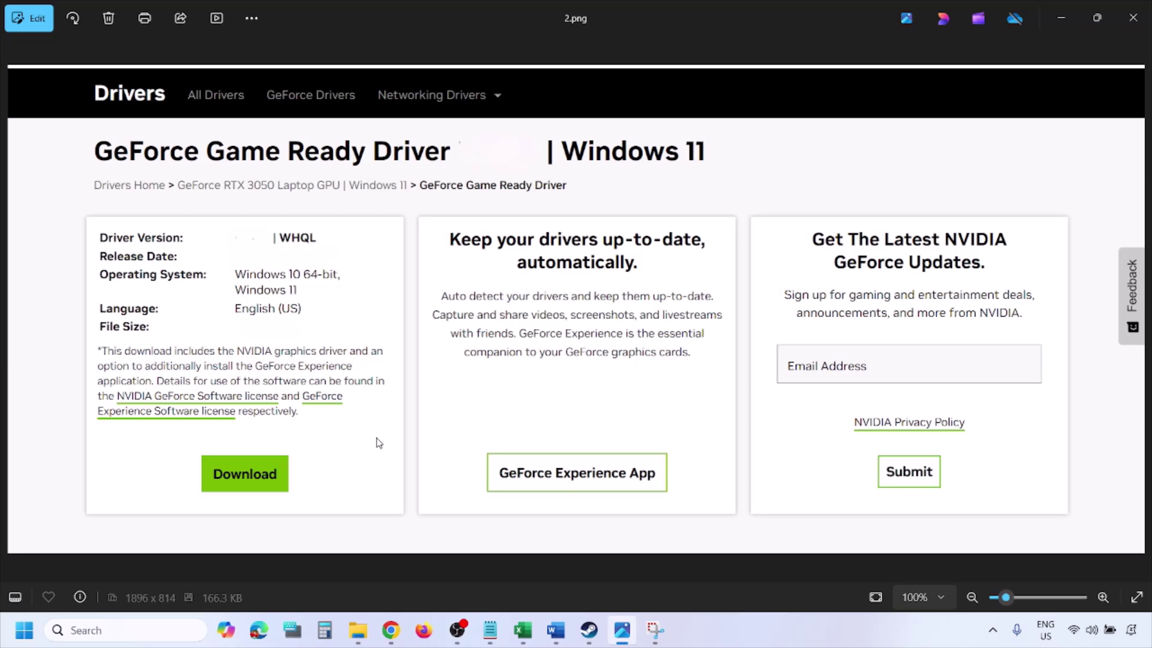
pyautogui.press('Right')
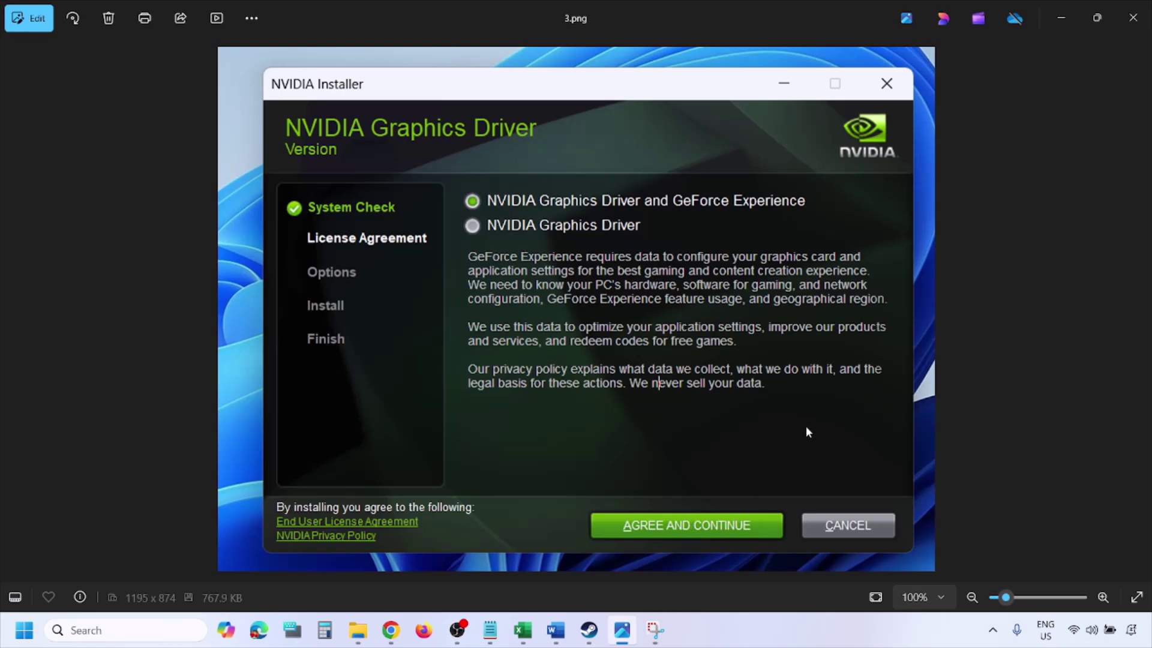
pyautogui.press('Right')
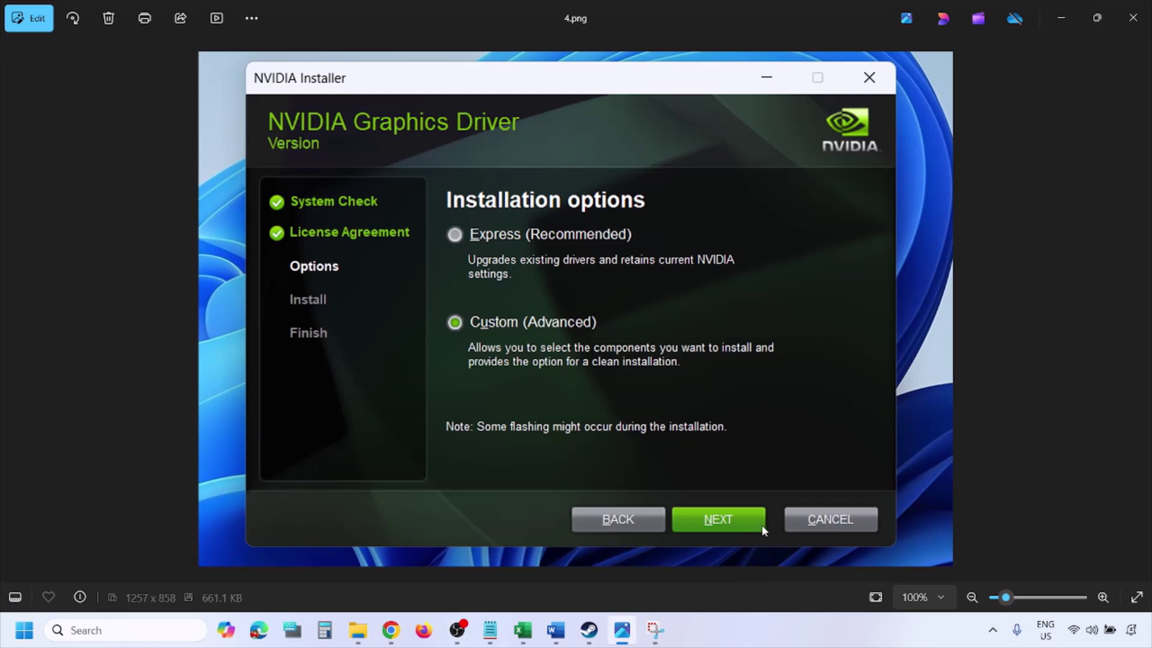
pyautogui.press('Right')
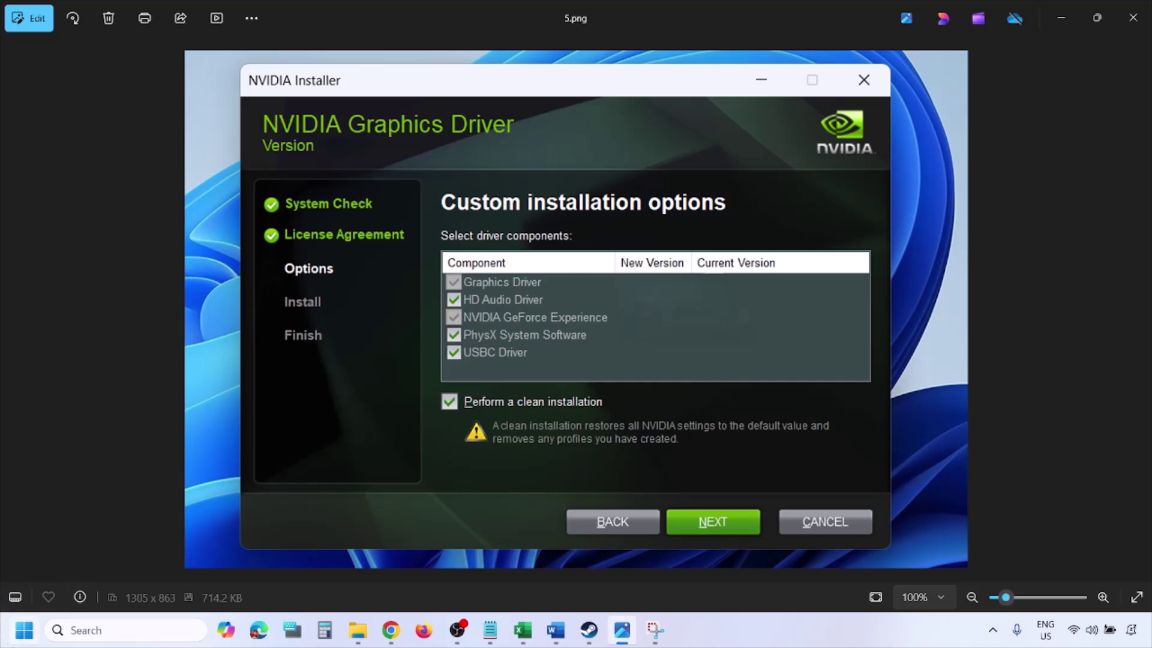
# - Restart the computer after the graphics driver installation
pyautogui.click(24, 630)
pyautogui.click(437, 580)
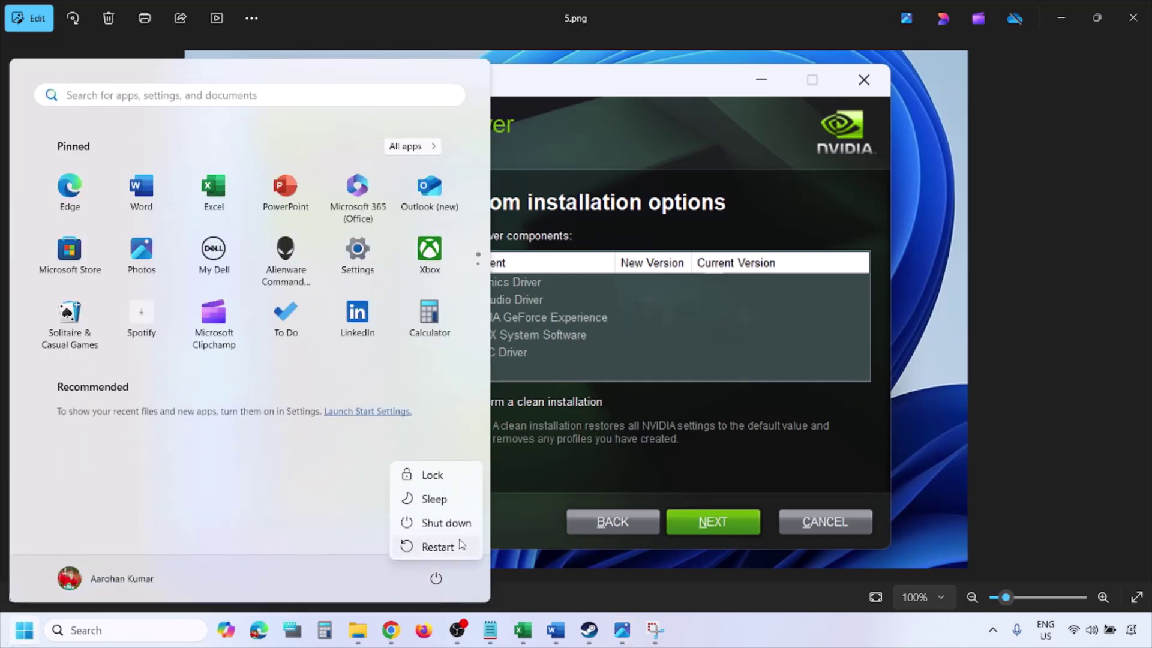
pyautogui.click(460, 547)
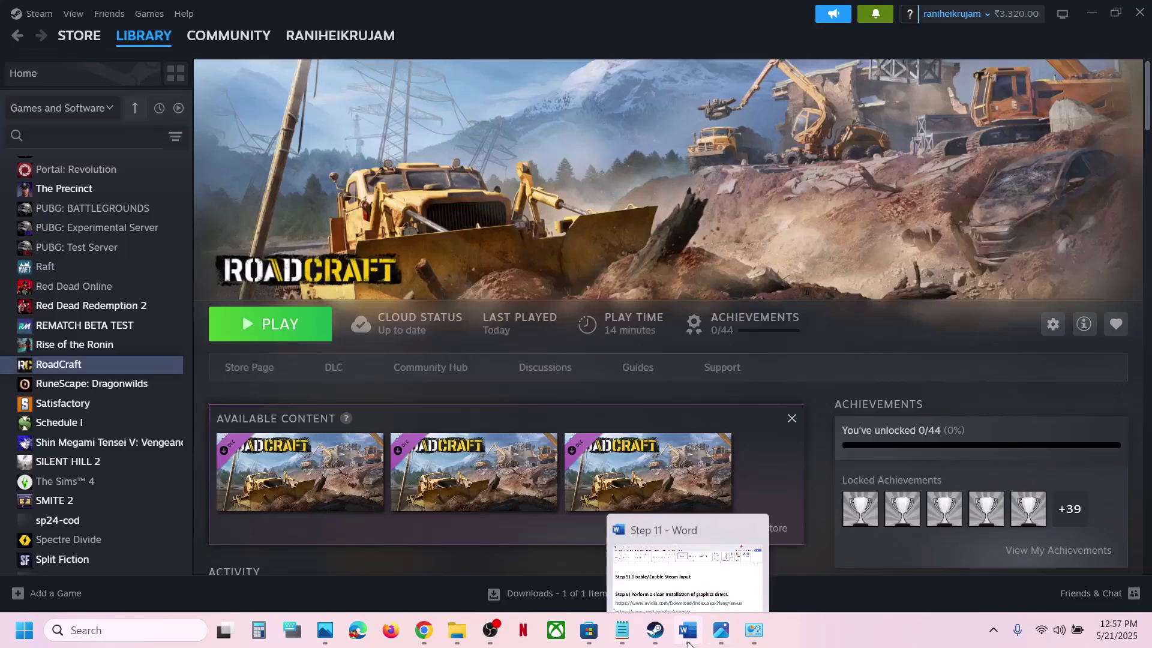
# - Switch to the Word guide and highlight the AMD support link under Step 6
pyautogui.click(686, 543)
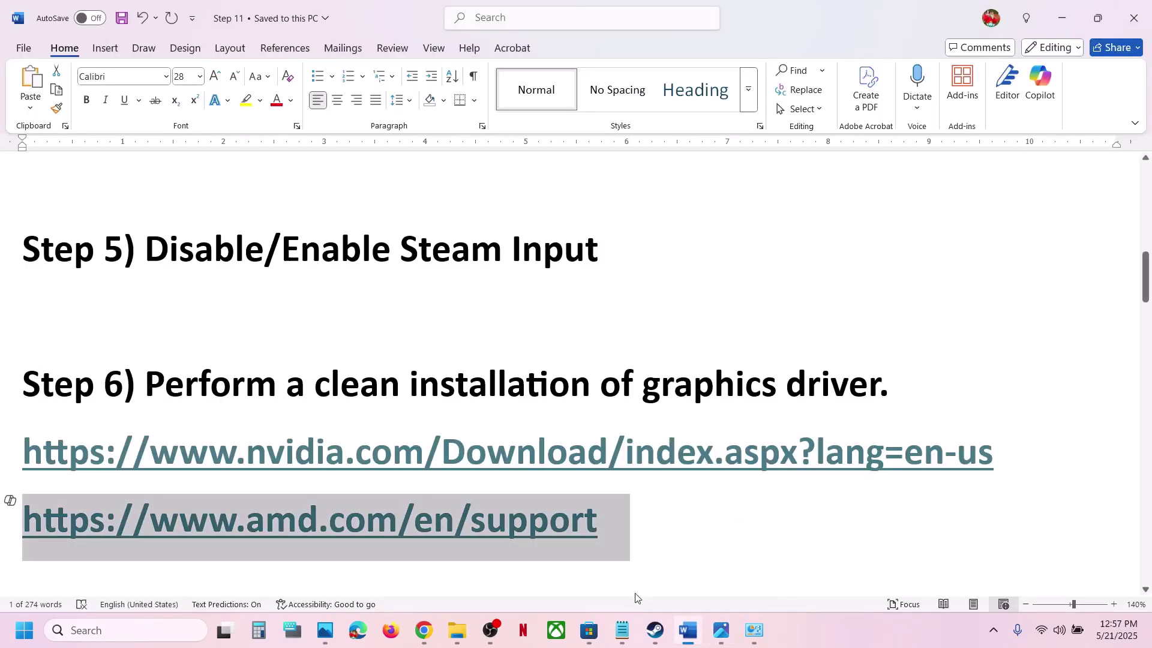
pyautogui.click(181, 528)
pyautogui.moveTo(105, 522); pyautogui.dragTo(594, 522)
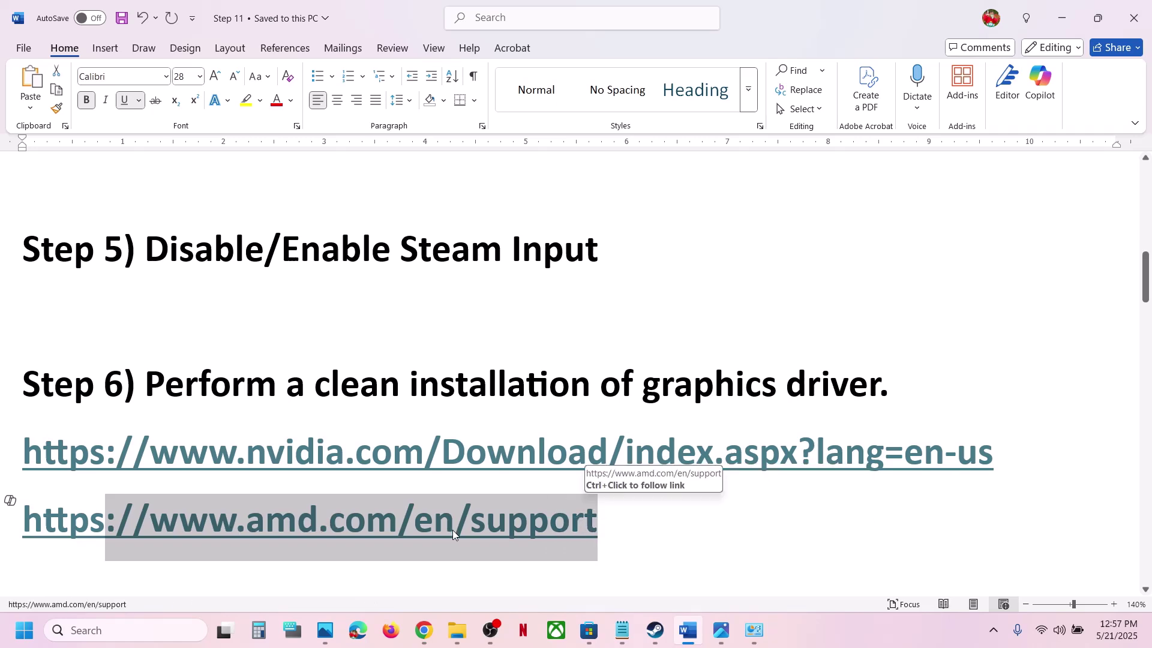
# - Copy the word "graphics" from Step 7 of the guide, search Windows for it, and open Graphics settings
pyautogui.scroll(-3, 452, 530)
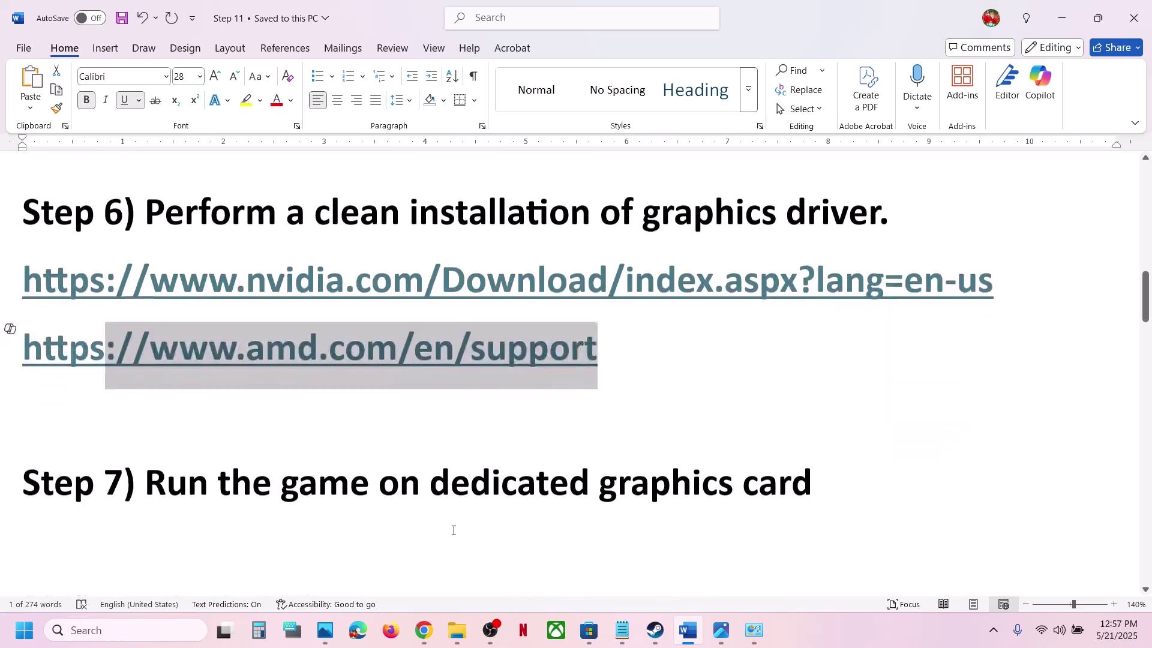
pyautogui.doubleClick(667, 480)
pyautogui.hotkey('ctrl', 'c')
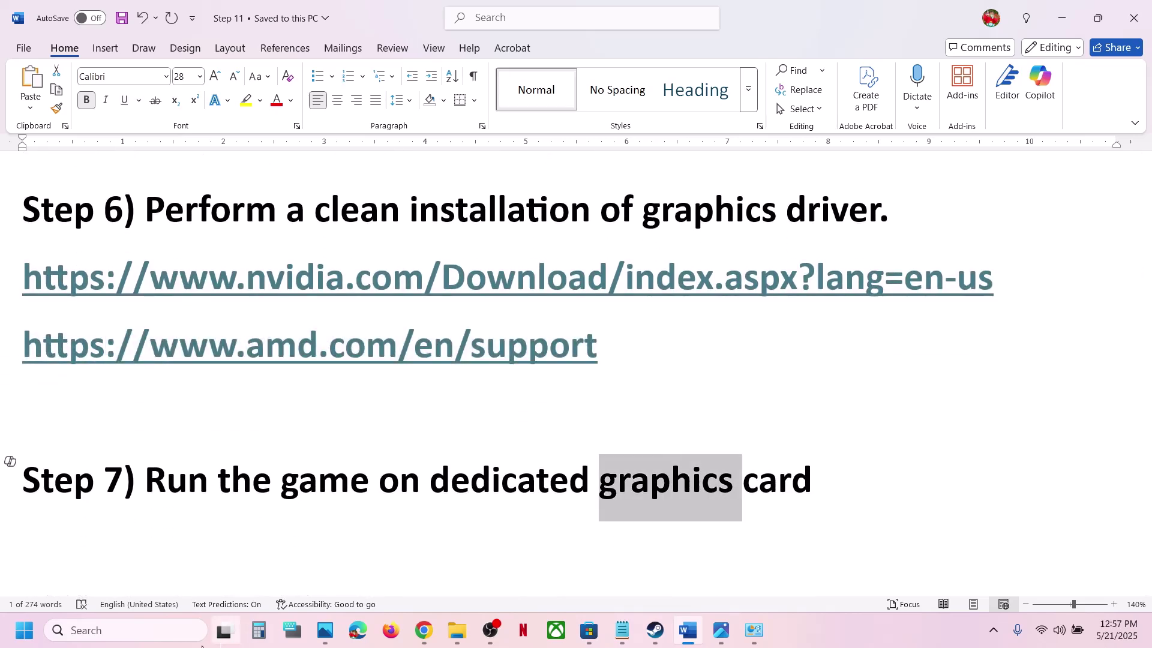
pyautogui.click(170, 640)
pyautogui.hotkey('ctrl', 'v')
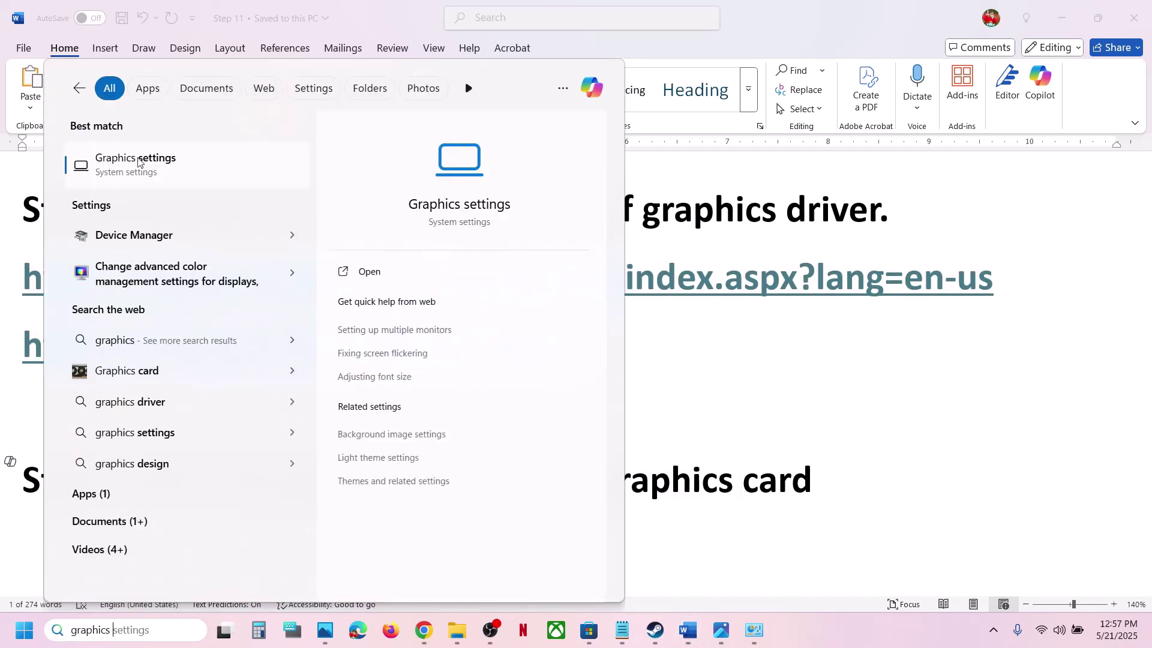
pyautogui.click(137, 162)
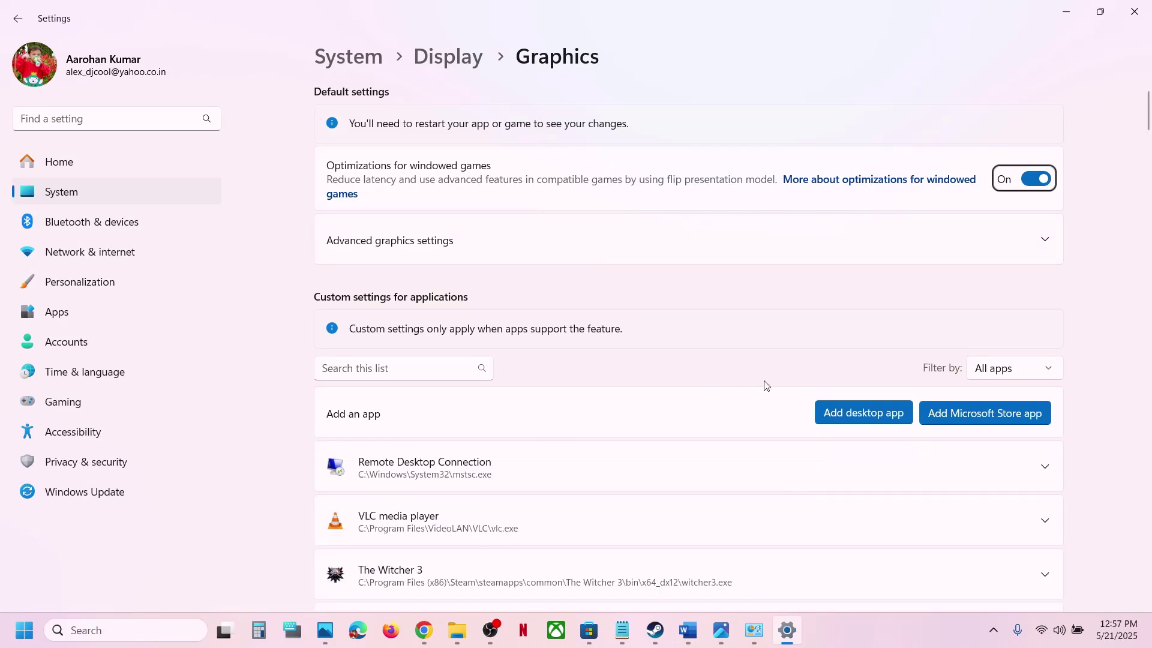
# - Add the Roadcraft application from steamapps\common\RoadCraft\root\bin\pc to the custom graphics settings as a desktop app
pyautogui.click(847, 418)
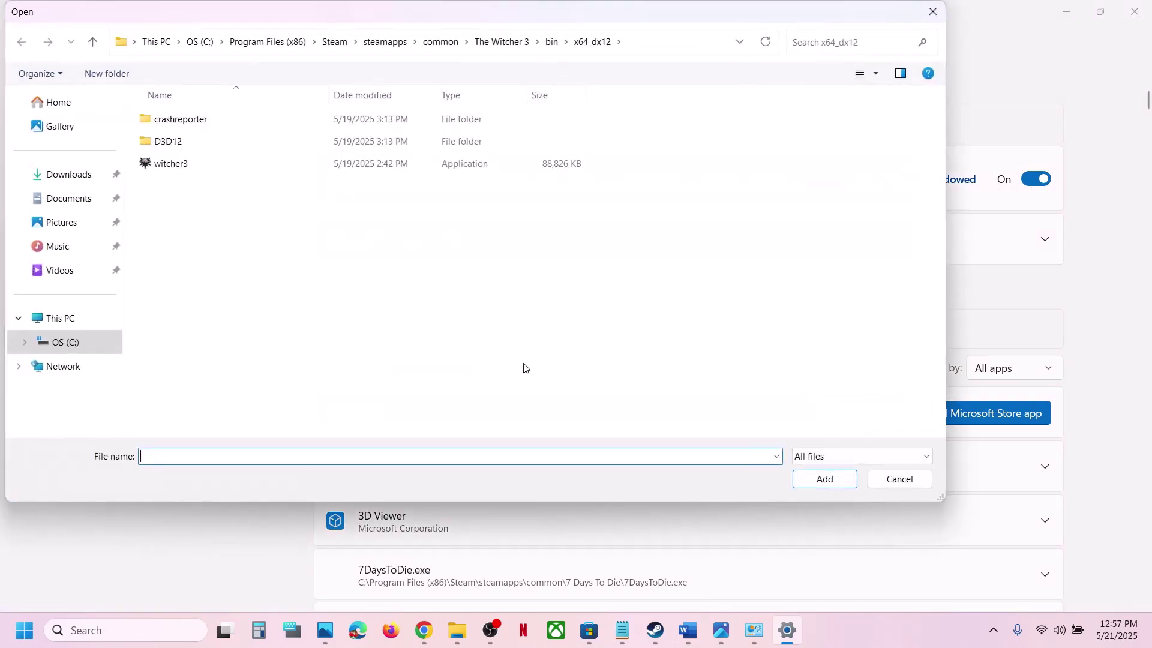
pyautogui.click(440, 42)
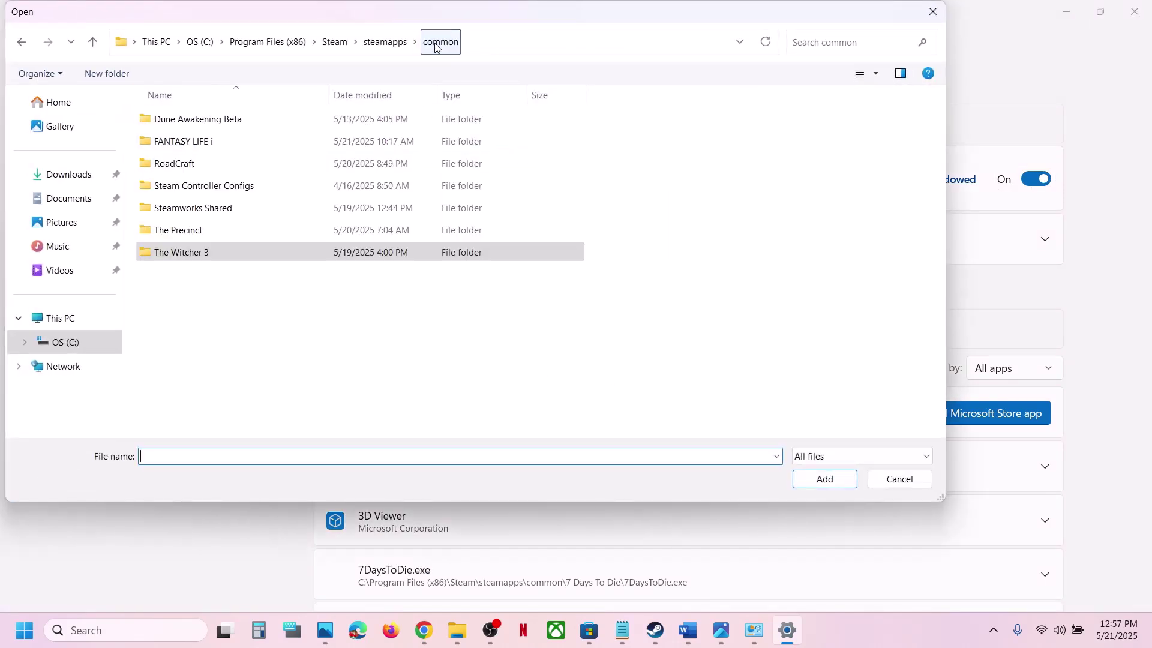
pyautogui.click(198, 170)
pyautogui.doubleClick(198, 171)
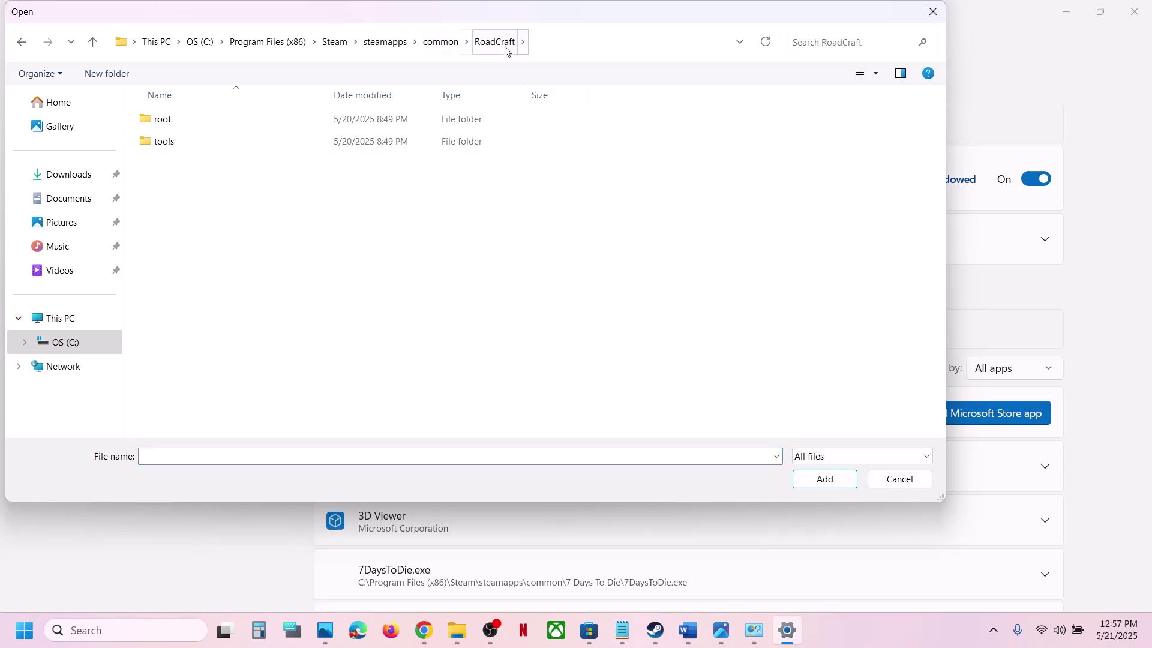
pyautogui.click(548, 42)
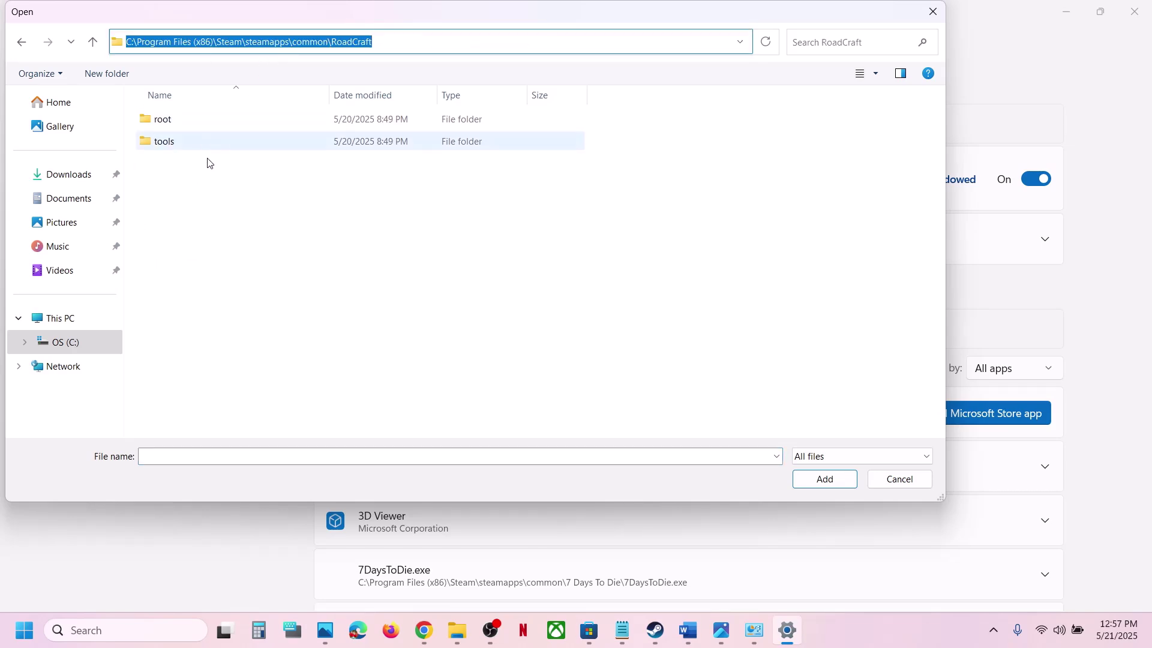
pyautogui.click(213, 218)
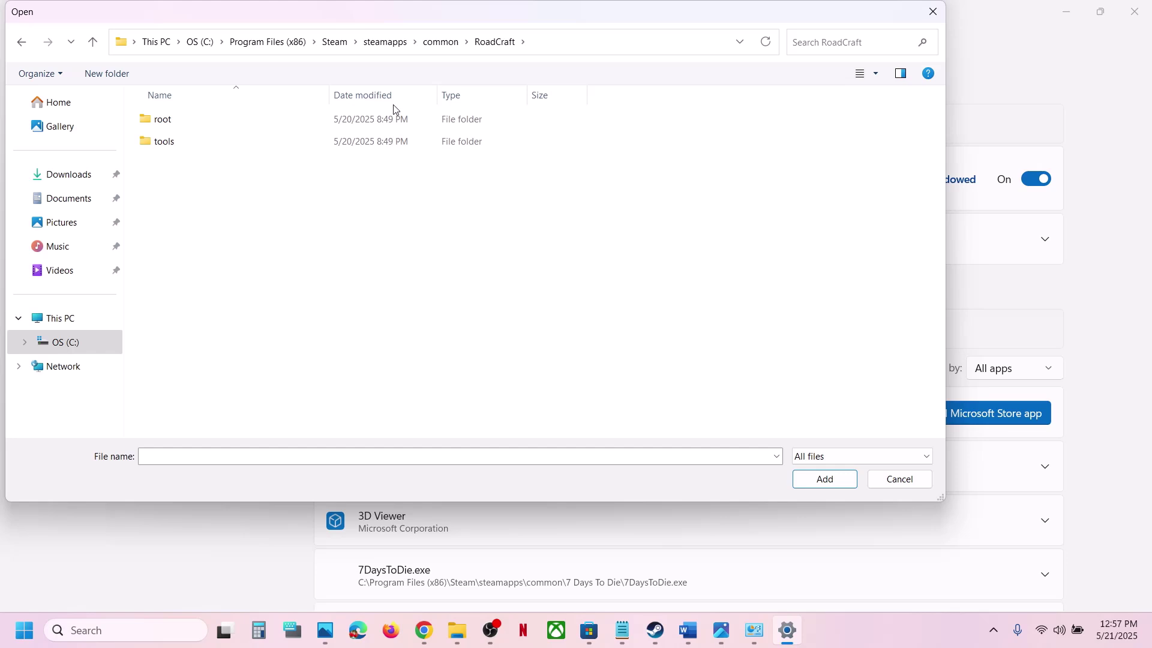
pyautogui.doubleClick(197, 122)
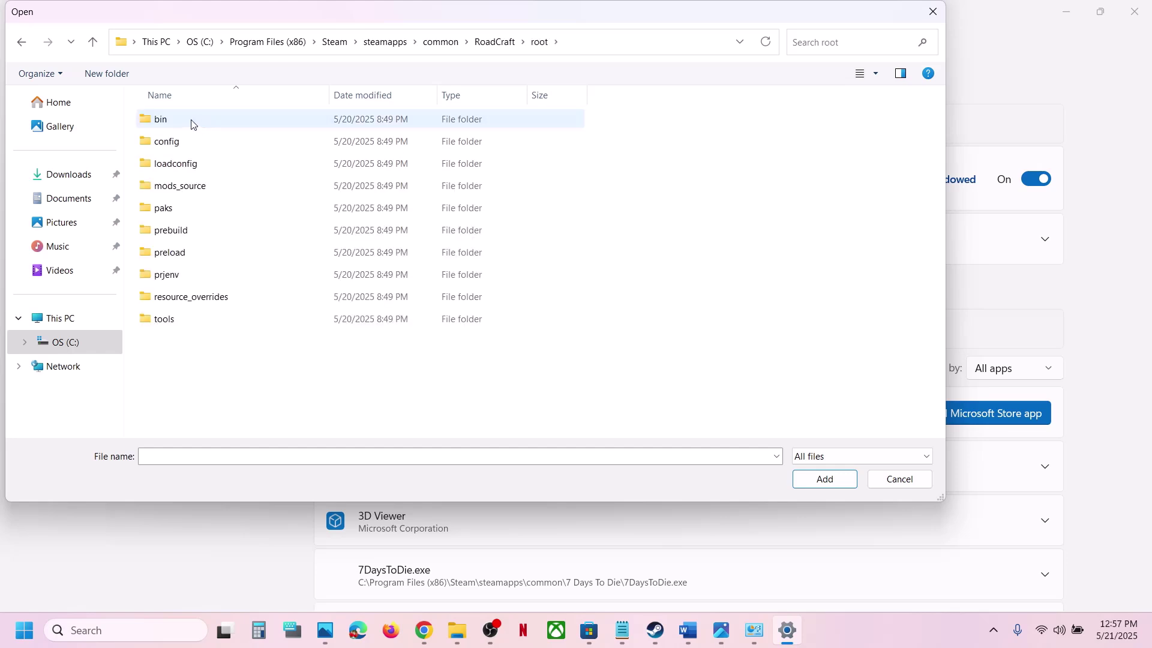
pyautogui.doubleClick(192, 121)
pyautogui.doubleClick(187, 123)
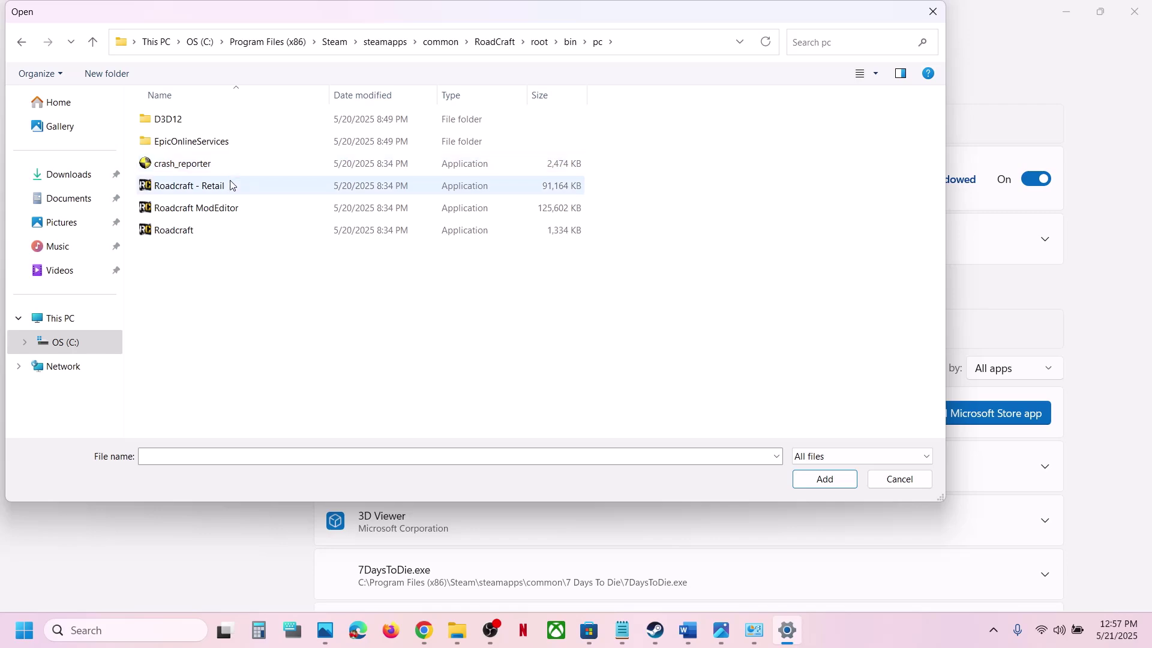
pyautogui.click(186, 234)
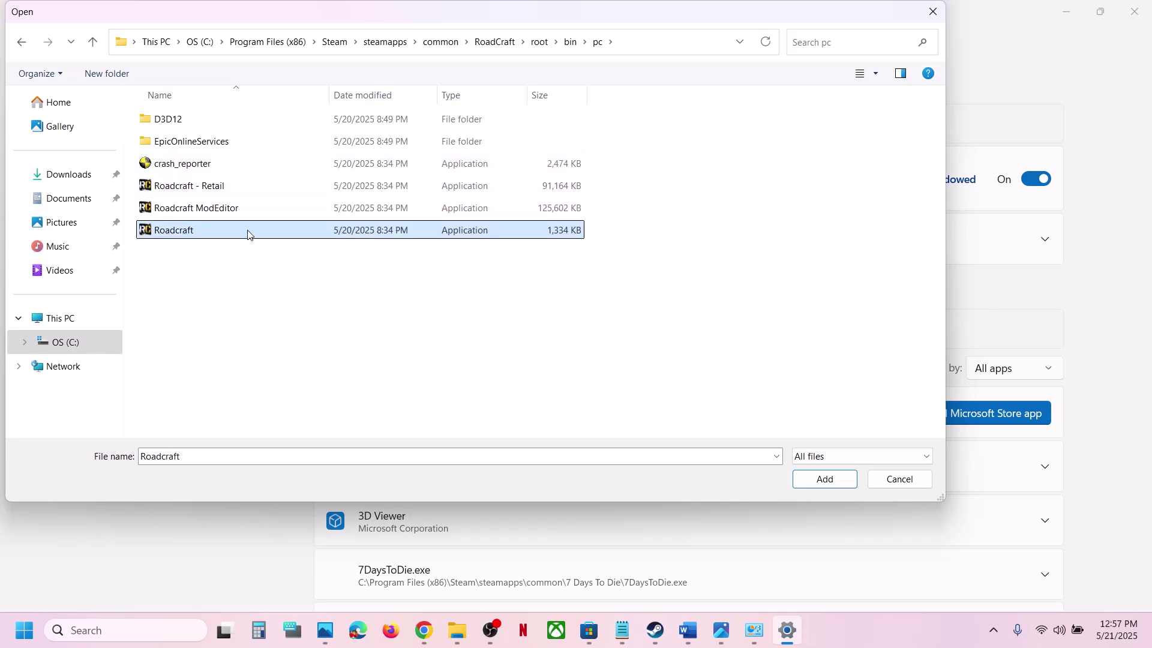
pyautogui.click(825, 479)
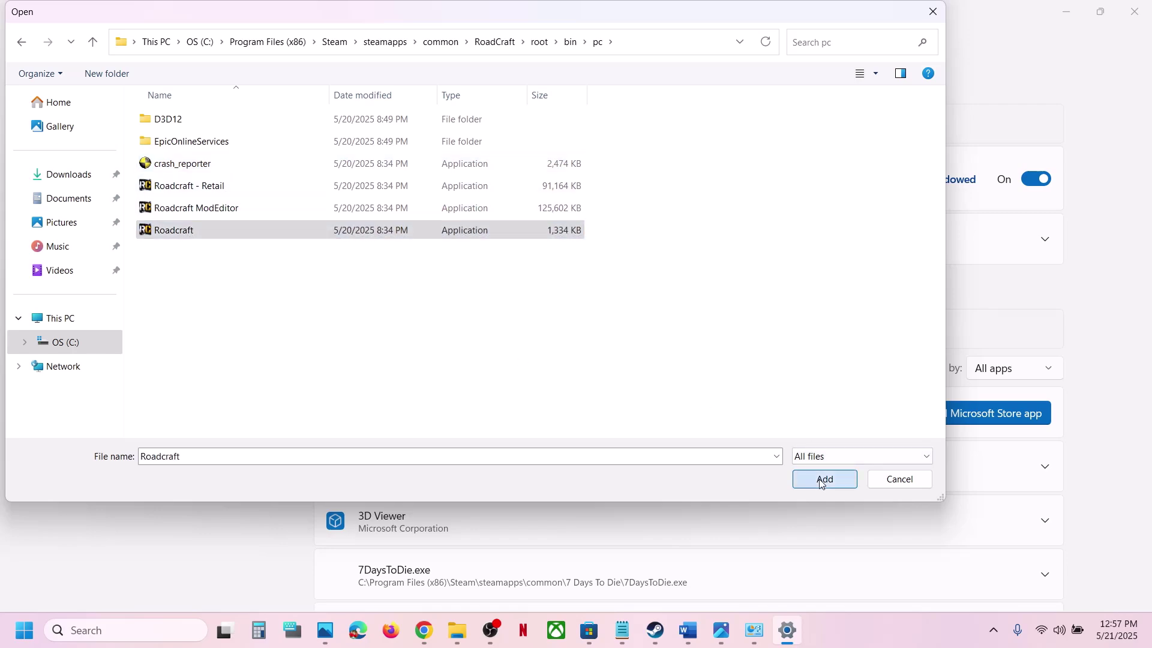
# - Set the GPU preference of the RoadCraft entry for Roadcraft.exe to High Performance (NVIDIA GeForce RTX 3050 Laptop GPU)
pyautogui.scroll(-1, 540, 481)
pyautogui.scroll(-15, 539, 481)
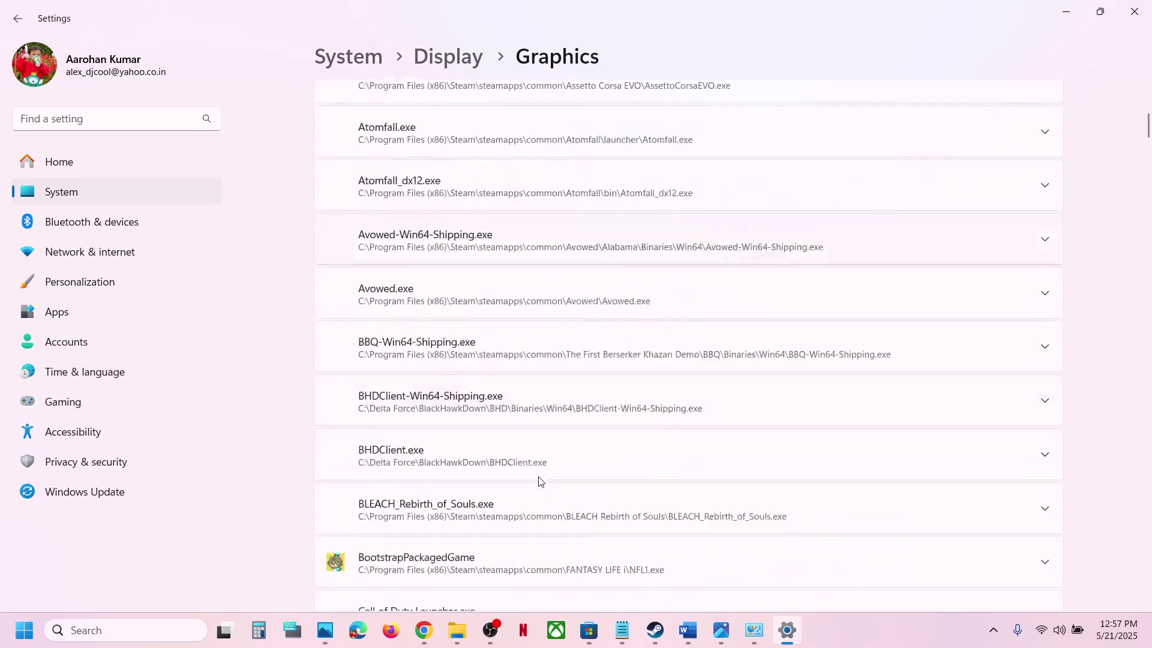
pyautogui.click(539, 478)
pyautogui.scroll(-20, 539, 481)
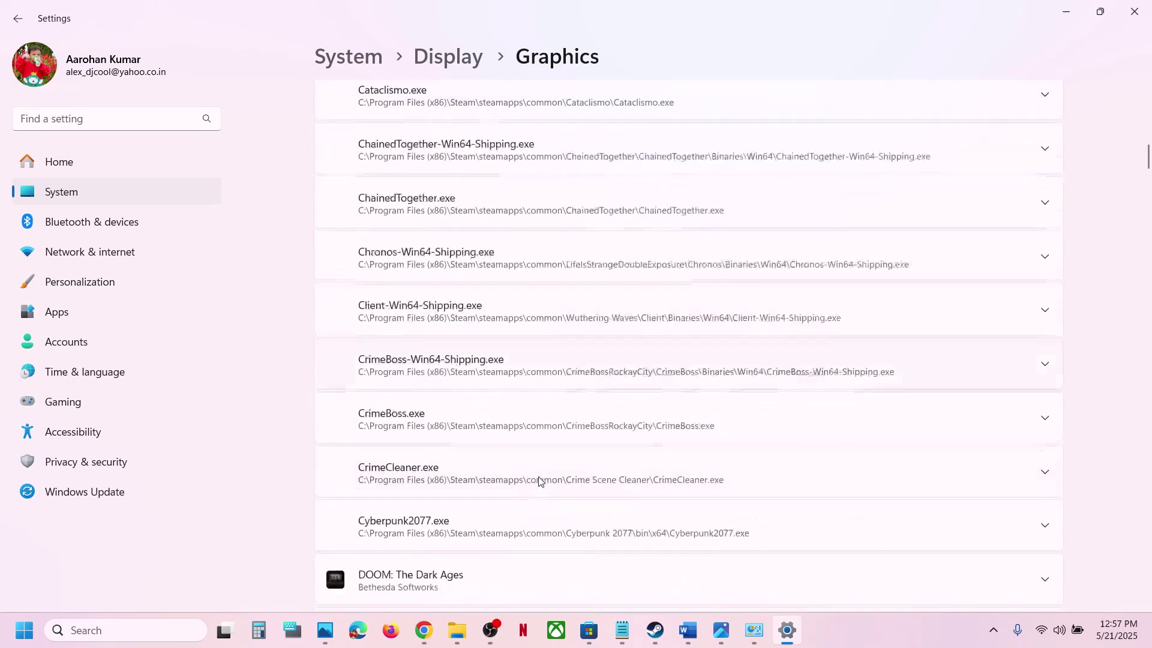
pyautogui.scroll(-20, 538, 477)
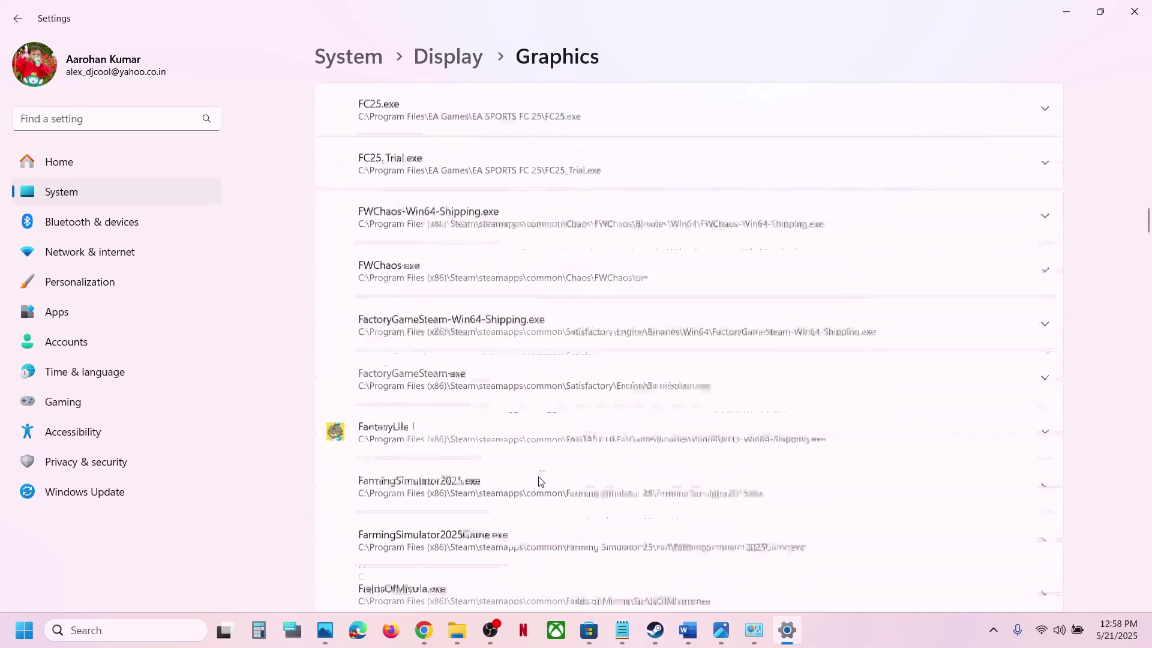
pyautogui.scroll(-20, 538, 480)
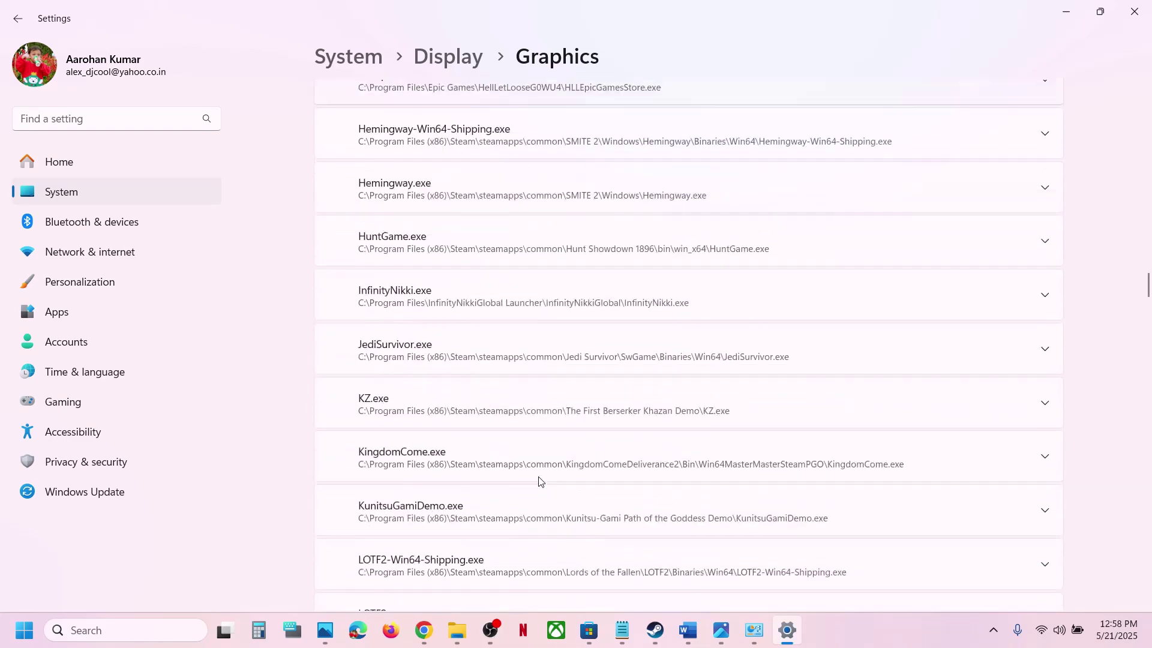
pyautogui.scroll(-20, 539, 481)
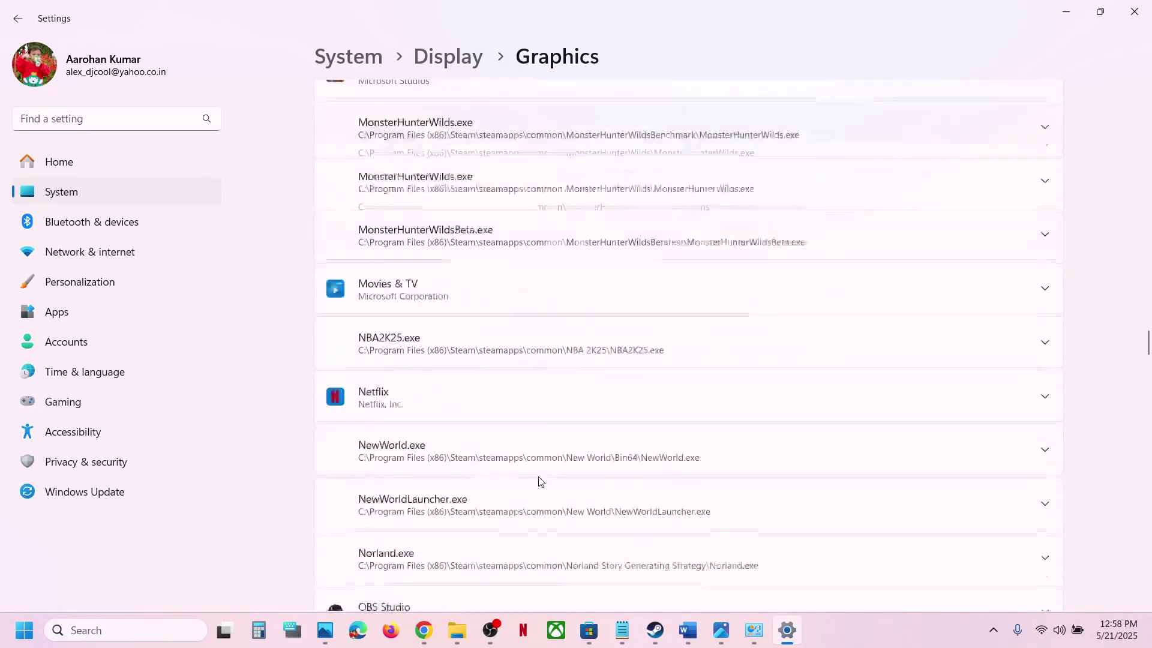
pyautogui.scroll(-20, 539, 481)
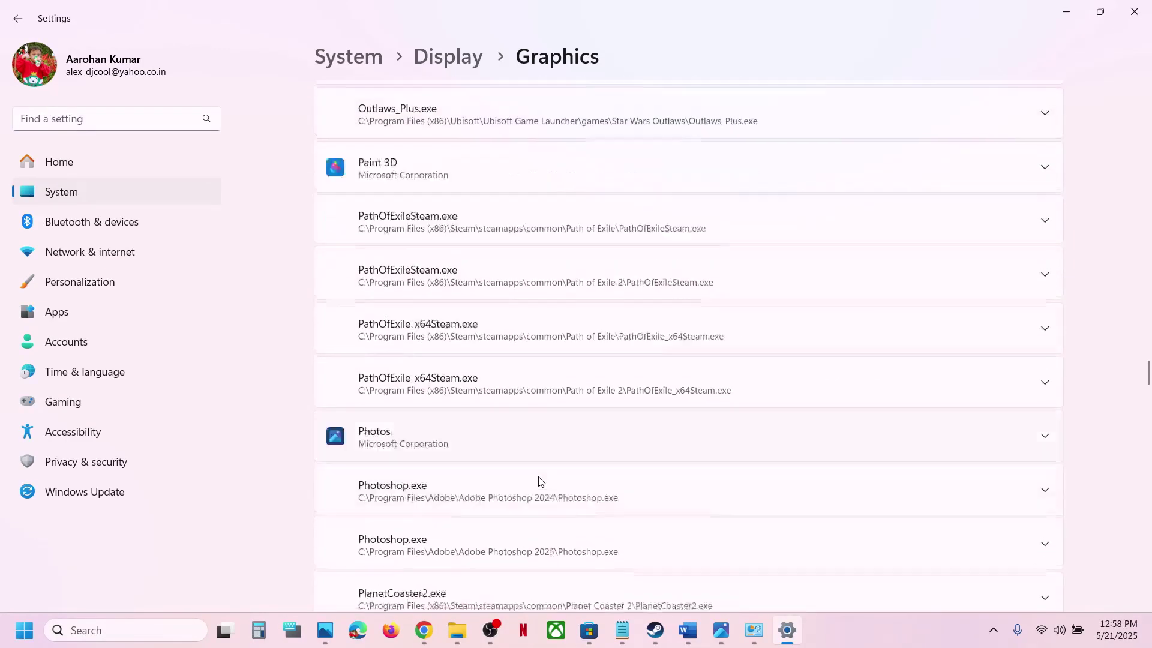
pyautogui.scroll(-7, 538, 479)
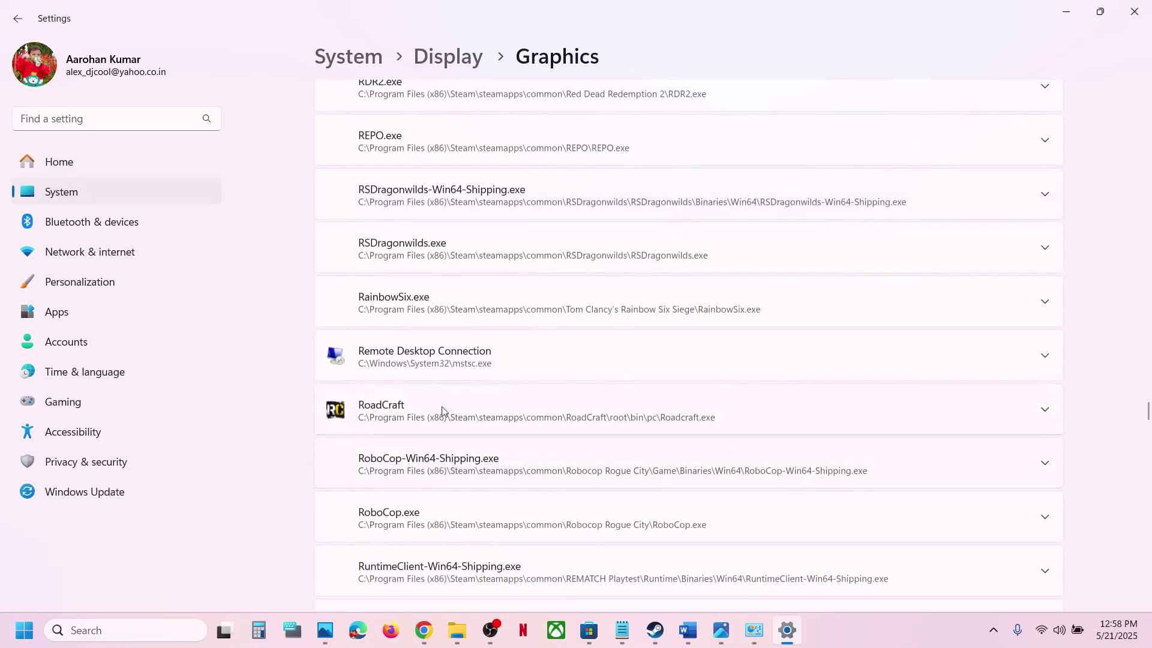
pyautogui.click(495, 410)
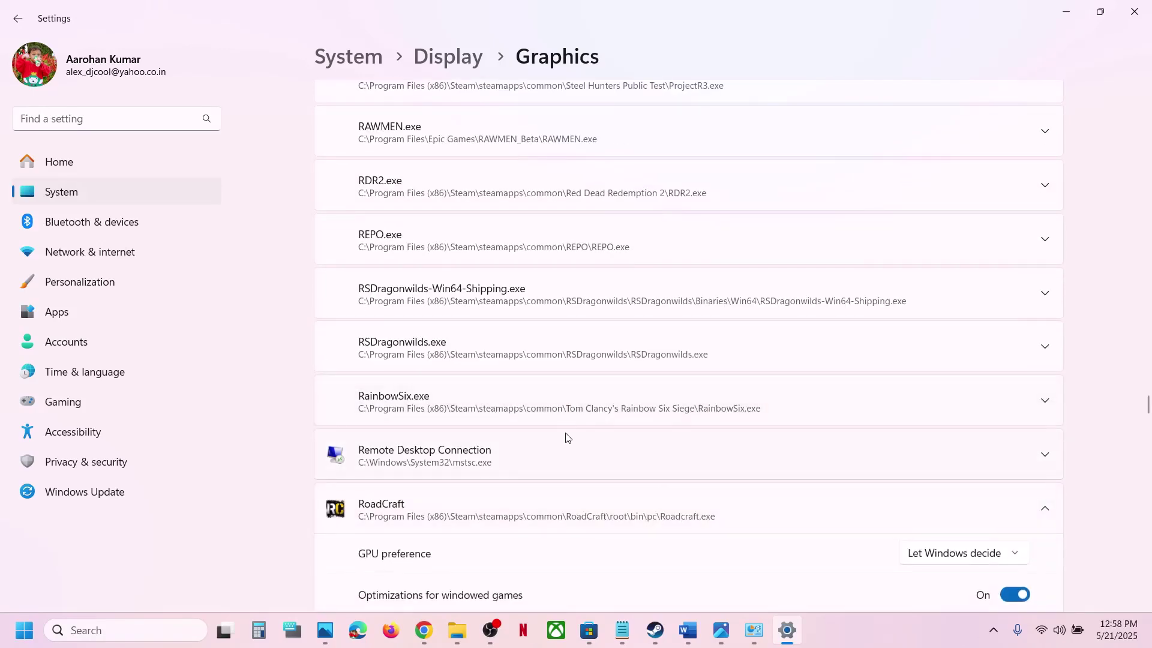
pyautogui.scroll(-3, 600, 426)
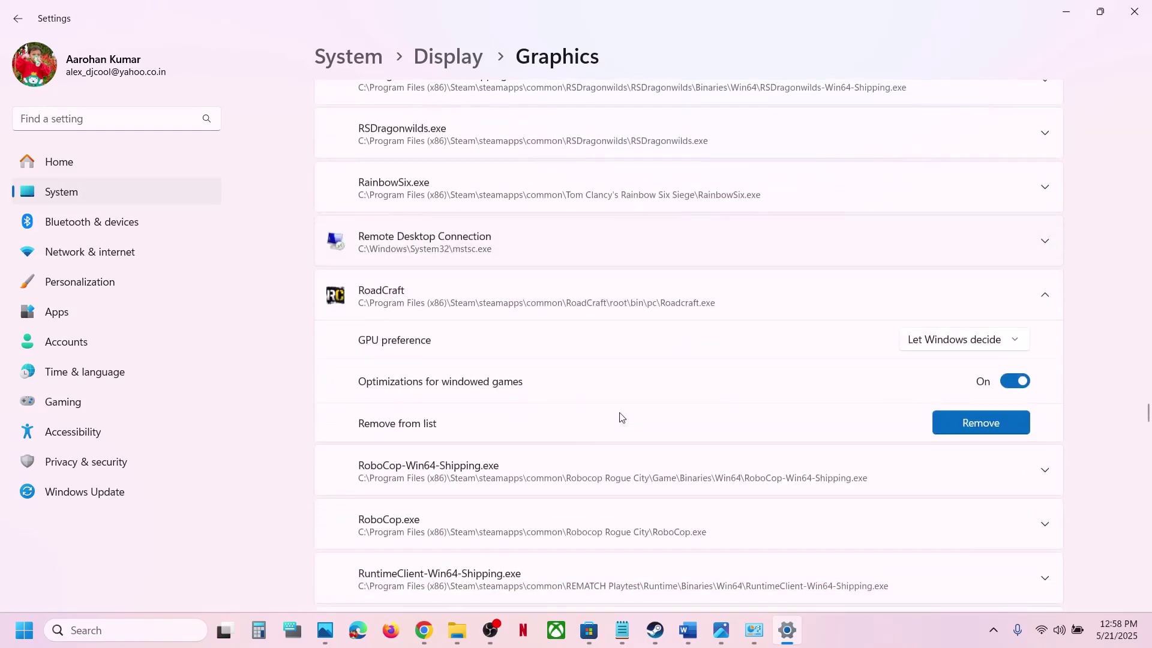
pyautogui.click(939, 340)
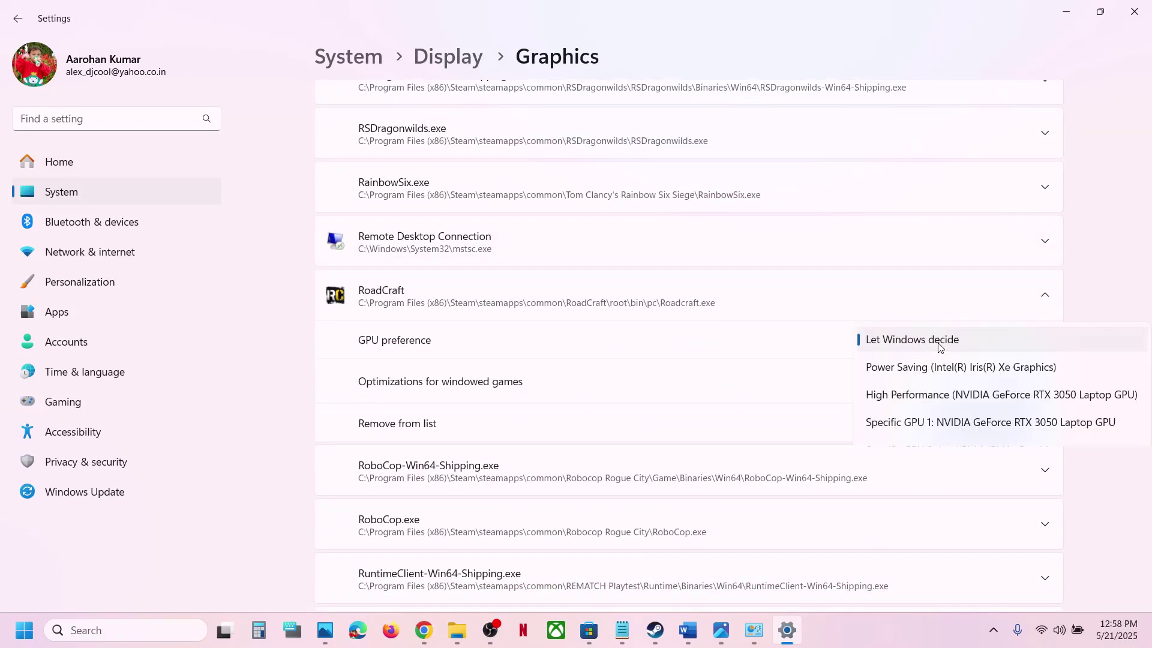
pyautogui.click(944, 397)
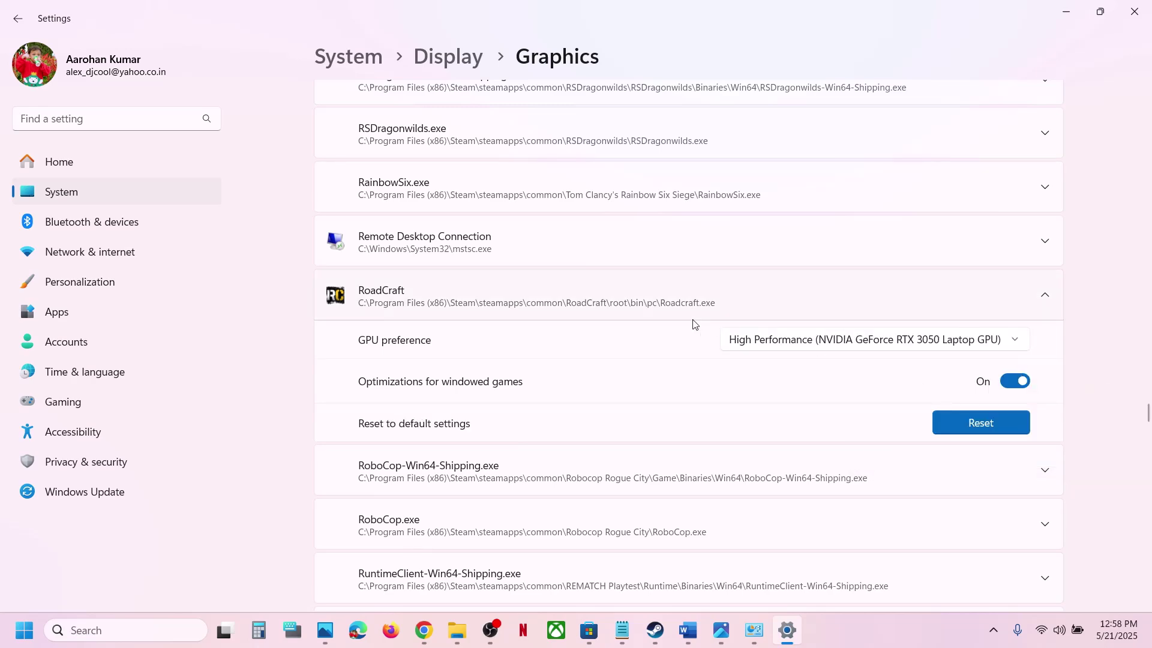
# - Add the "Roadcraft - Retail" application from the same pc folder to the custom graphics settings as a desktop app
pyautogui.scroll(20, 694, 324)
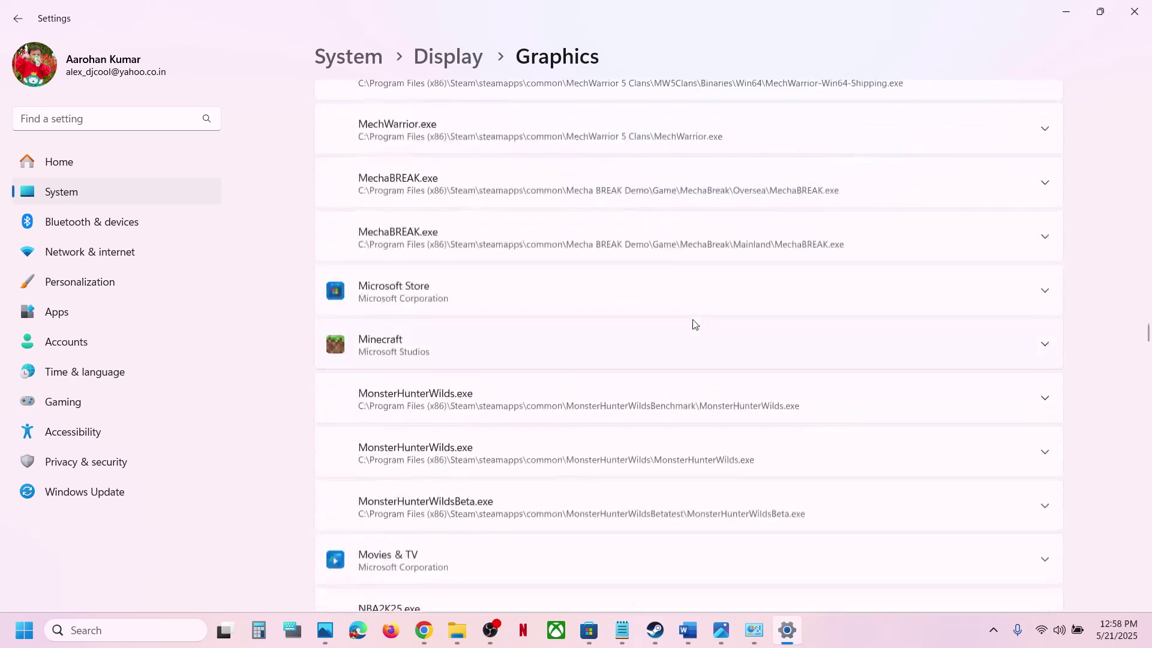
pyautogui.moveTo(1149, 333); pyautogui.dragTo(1148, 69)
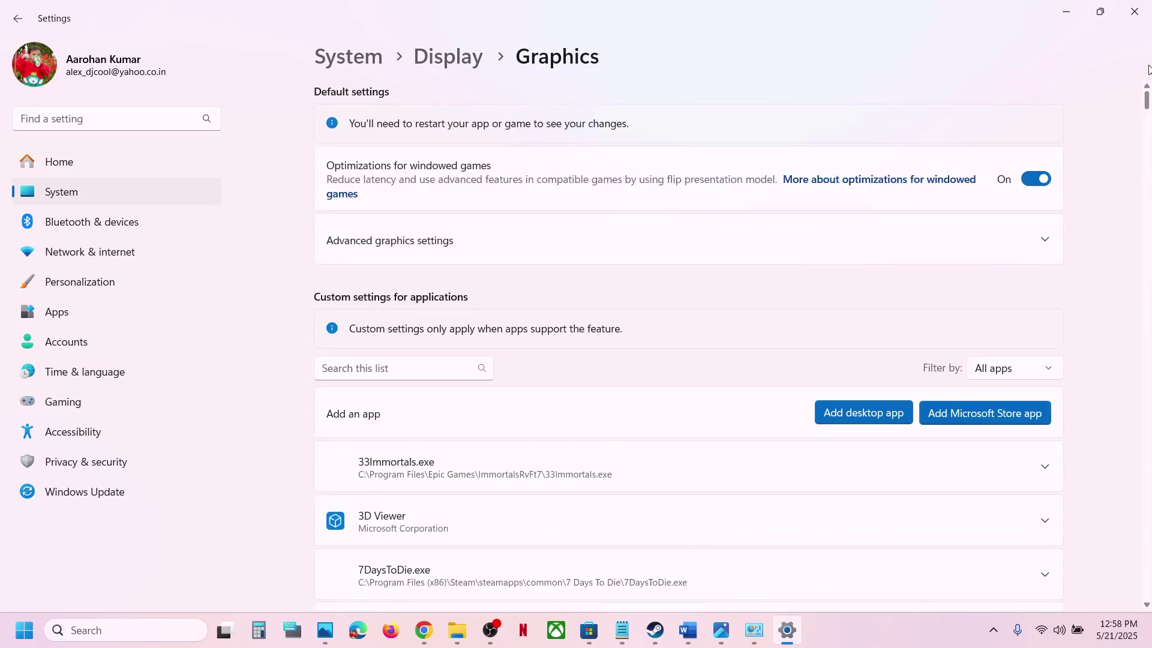
pyautogui.click(856, 405)
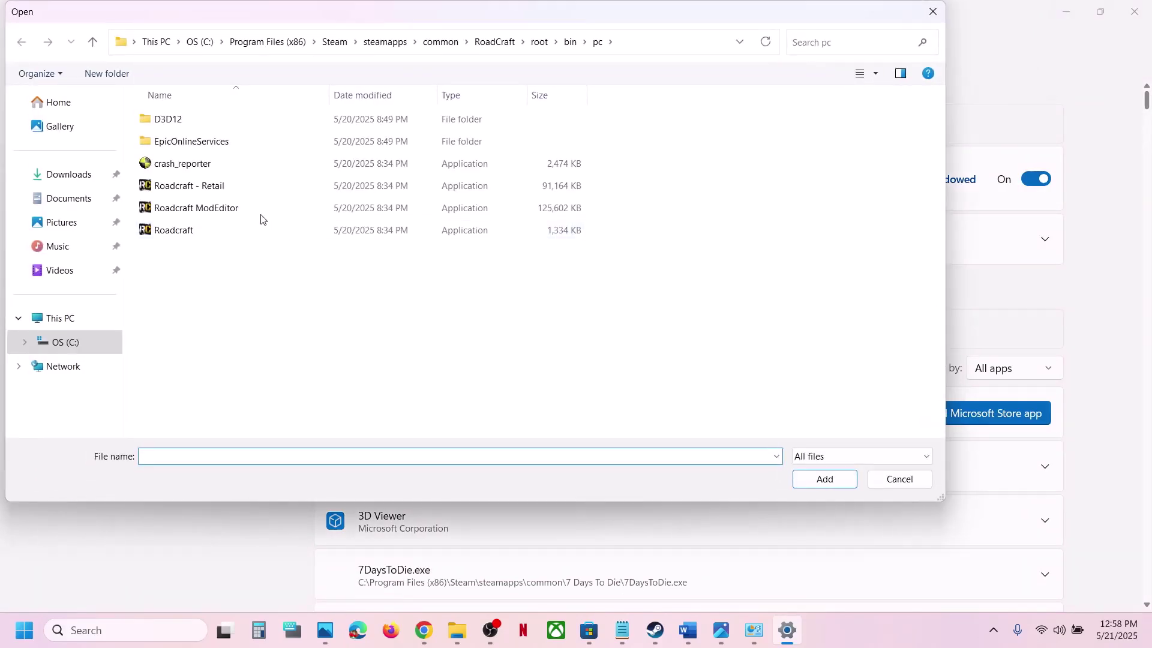
pyautogui.click(225, 192)
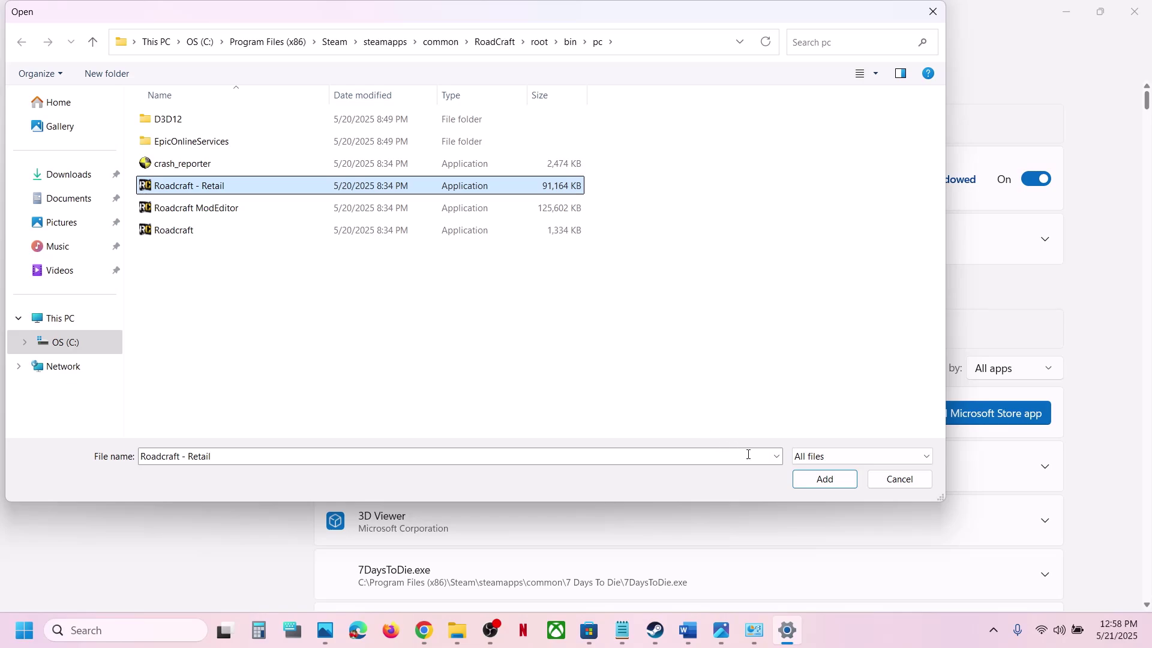
pyautogui.click(823, 479)
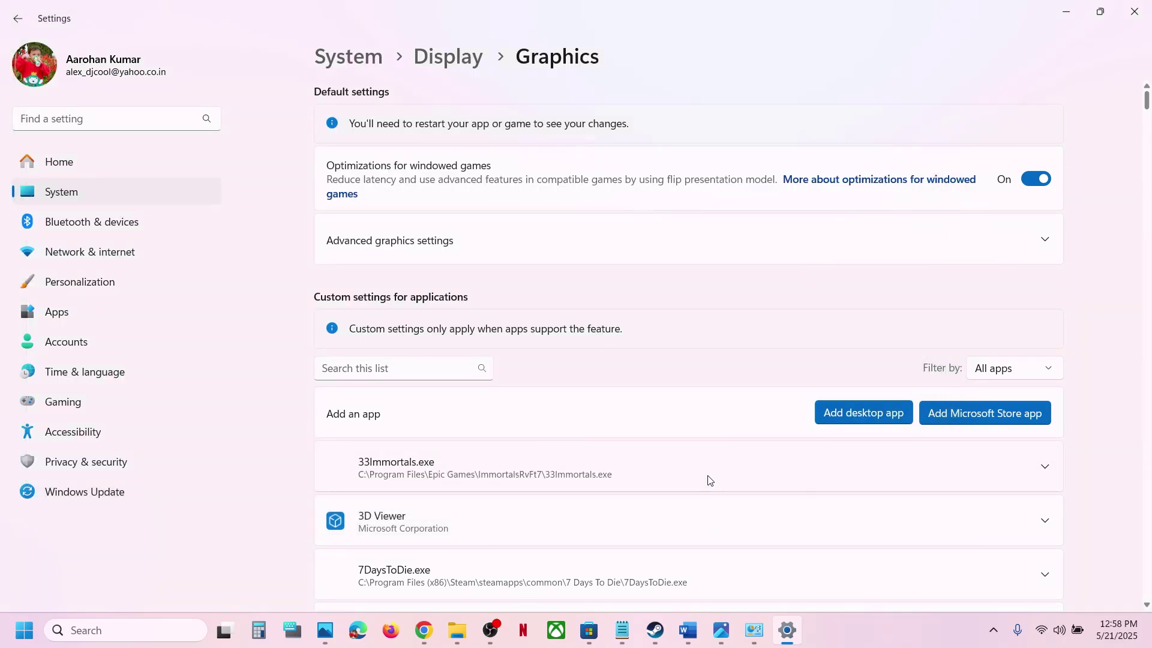
# - Set the GPU preference for Roadcraft - Retail.exe to High Performance (NVIDIA GeForce RTX 3050 Laptop GPU) and close Settings
pyautogui.scroll(-15, 706, 478)
pyautogui.scroll(-20, 605, 310)
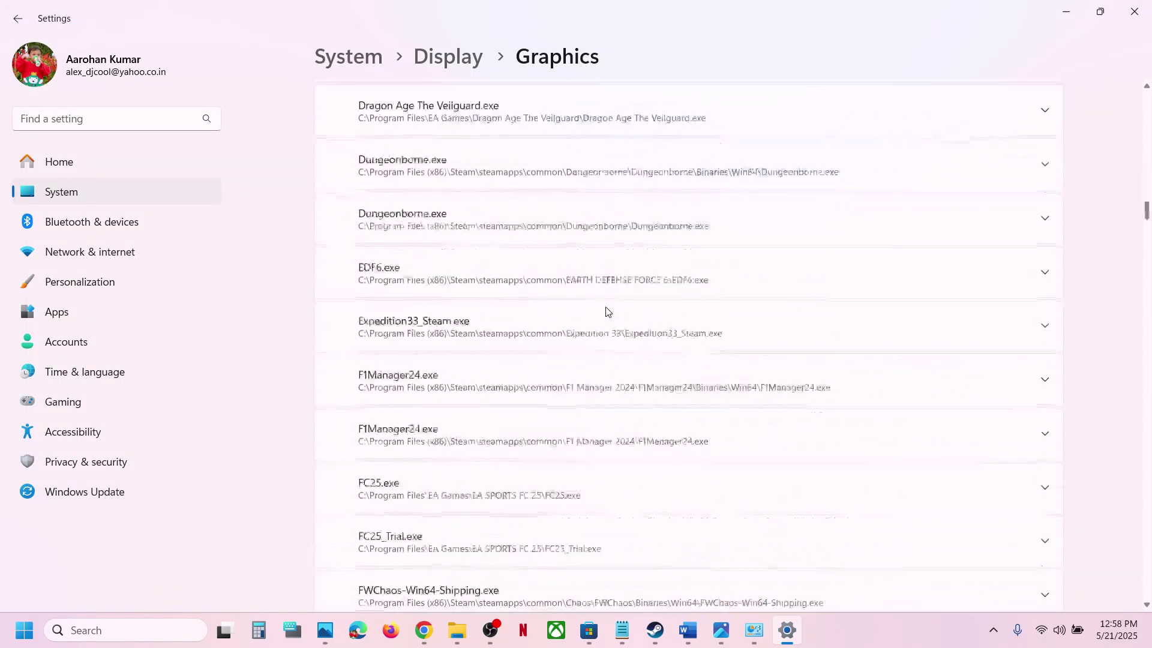
pyautogui.scroll(-20, 605, 310)
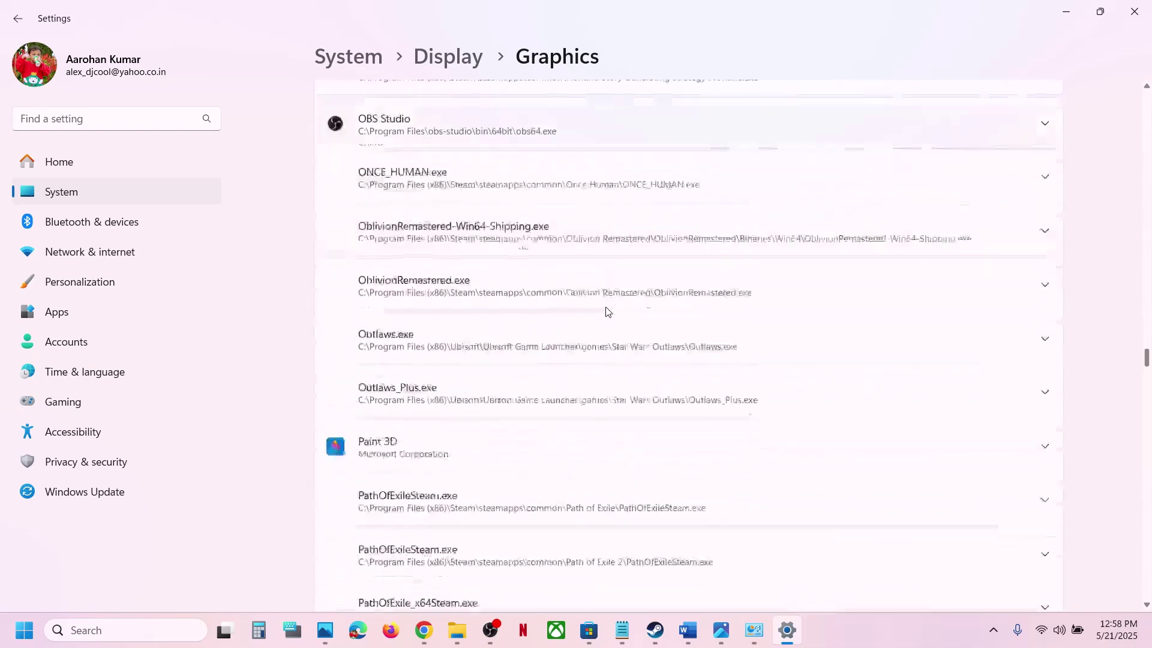
pyautogui.scroll(2, 606, 310)
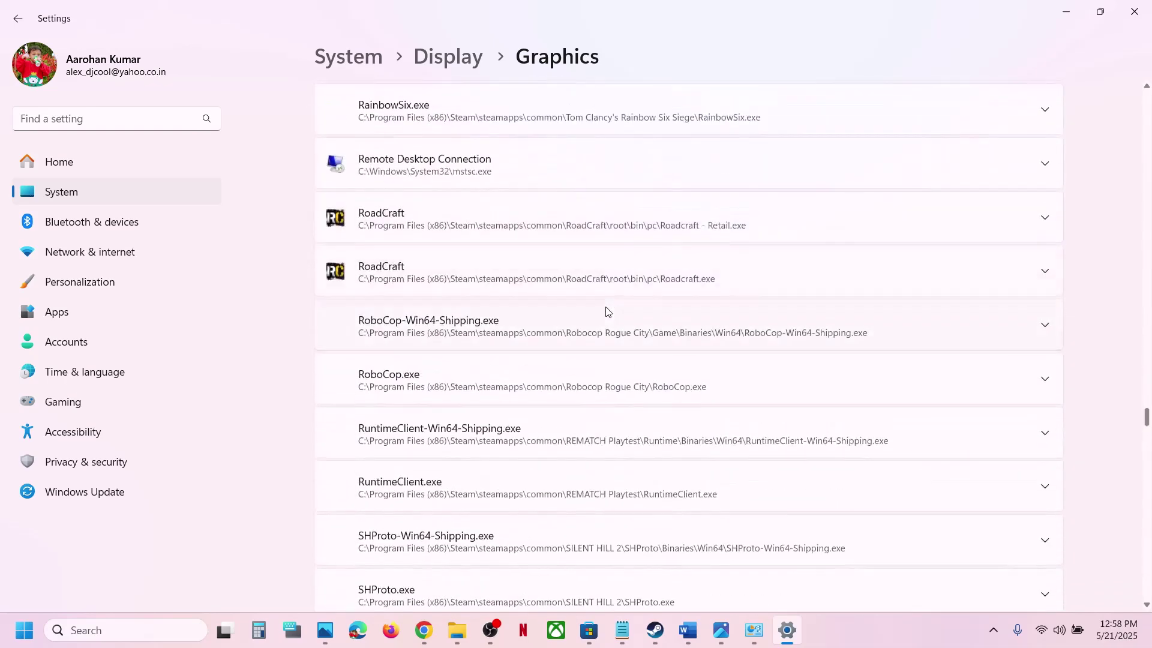
pyautogui.click(624, 216)
pyautogui.scroll(2, 623, 216)
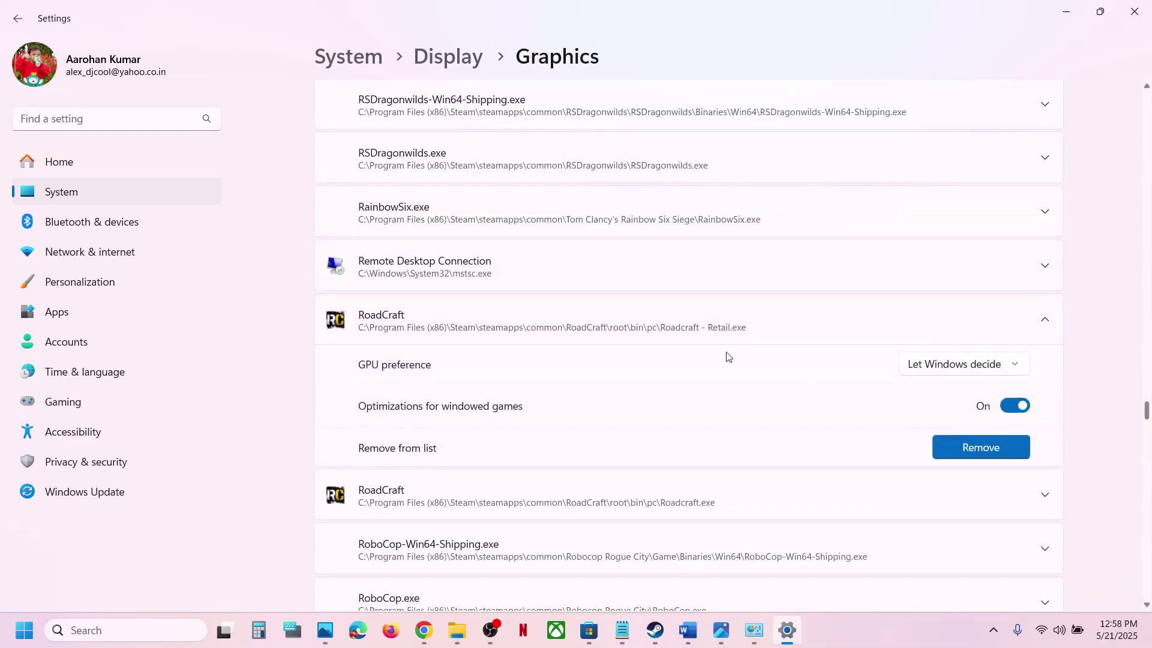
pyautogui.click(922, 369)
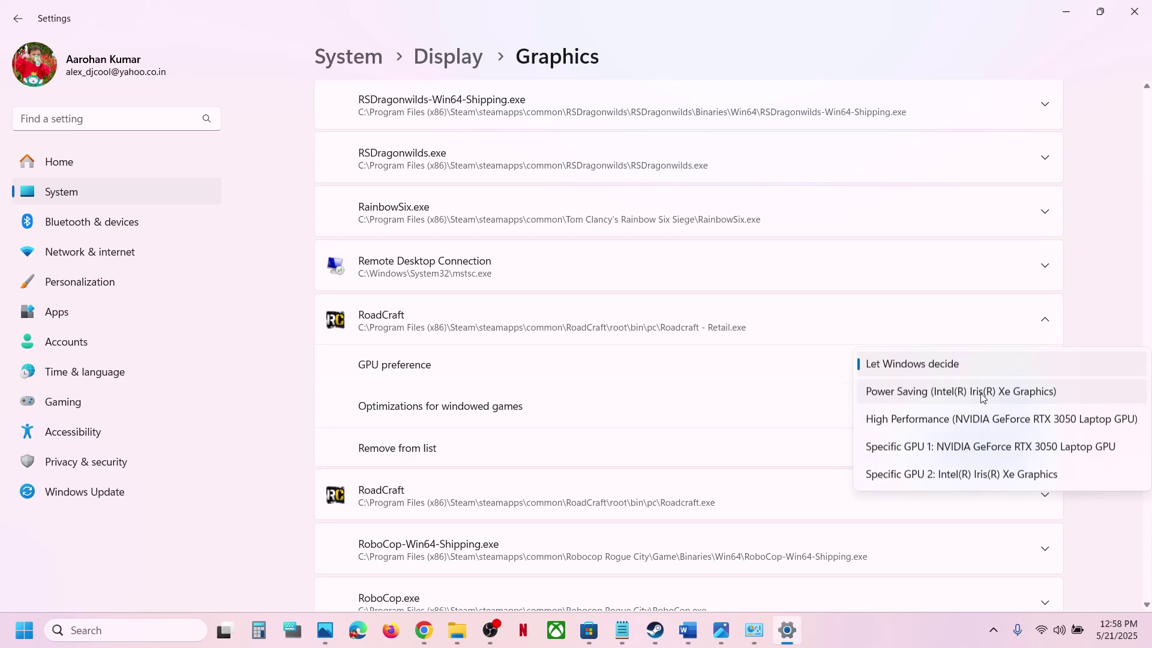
pyautogui.click(948, 416)
pyautogui.click(1136, 11)
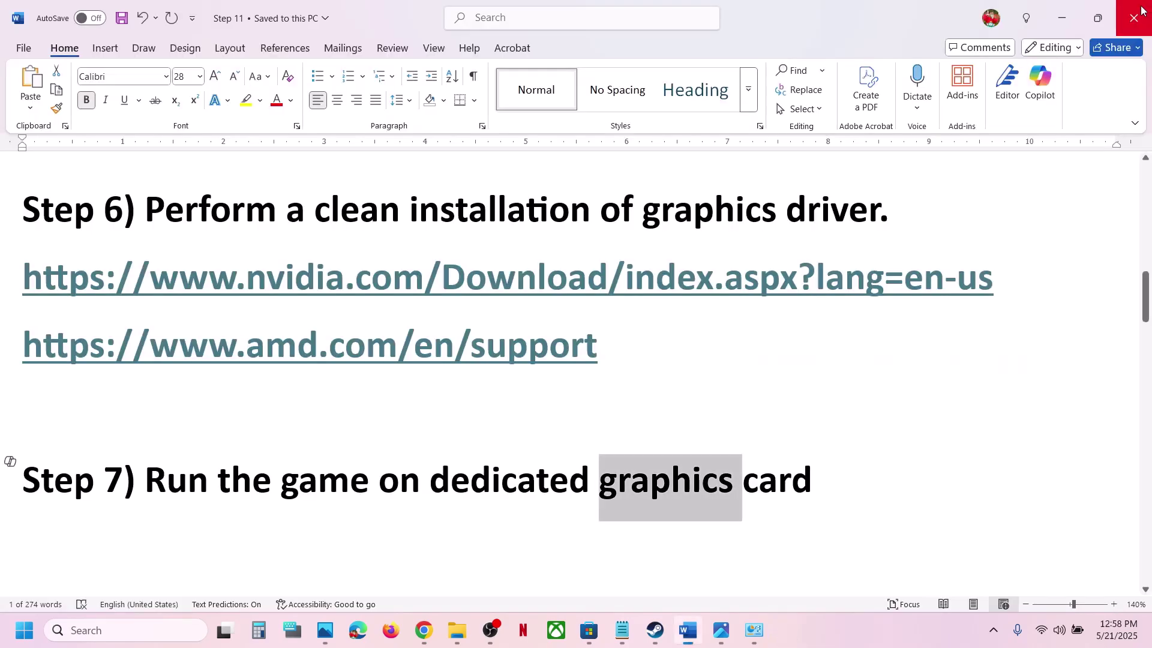
# - Copy the NVIDIA driver download link from Step 6 of the guide and open it in a new Chrome tab
pyautogui.scroll(-3, 648, 326)
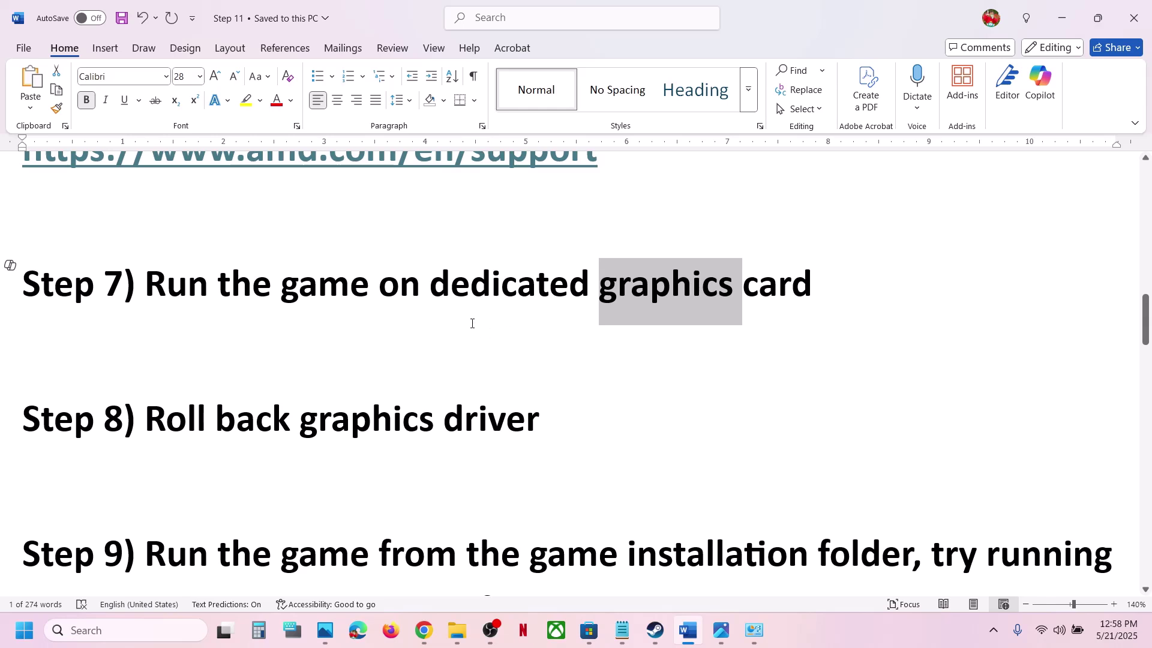
pyautogui.scroll(2, 472, 324)
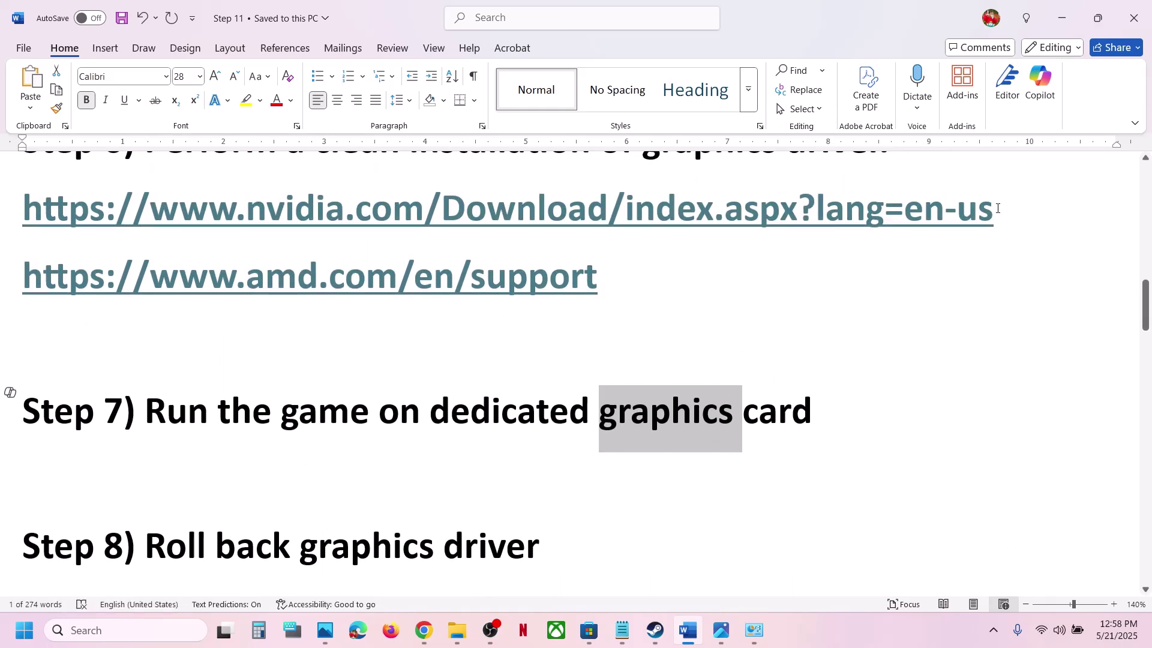
pyautogui.moveTo(996, 209); pyautogui.dragTo(1, 198)
pyautogui.hotkey('ctrl', 'c')
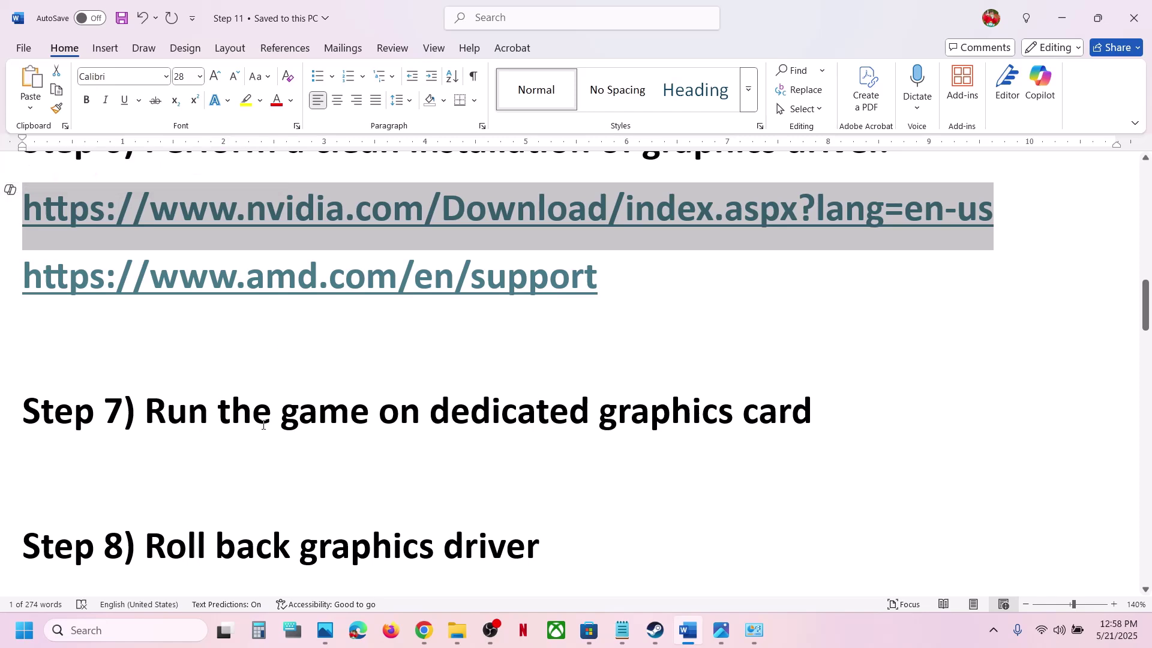
pyautogui.click(430, 638)
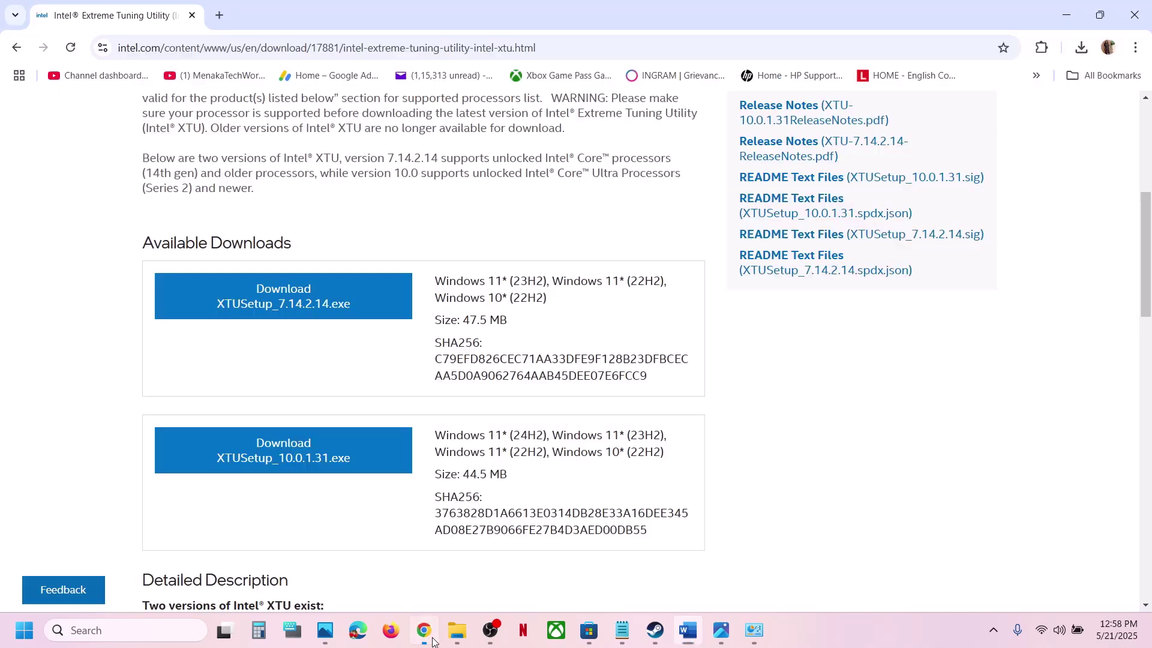
pyautogui.click(220, 15)
pyautogui.hotkey('ctrl', 'v')
pyautogui.press('Return')
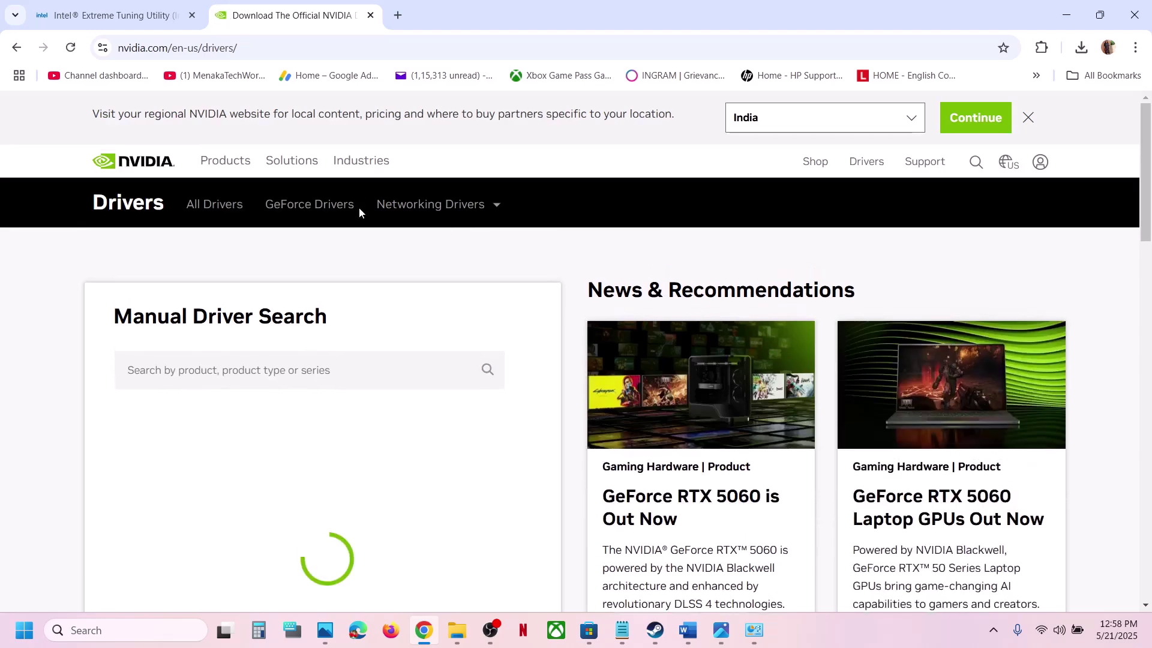
# - Find NVIDIA drivers for the GeForce RTX 3050 Laptop GPU on Windows 11 and expand the list of more versions
pyautogui.scroll(-4, 358, 210)
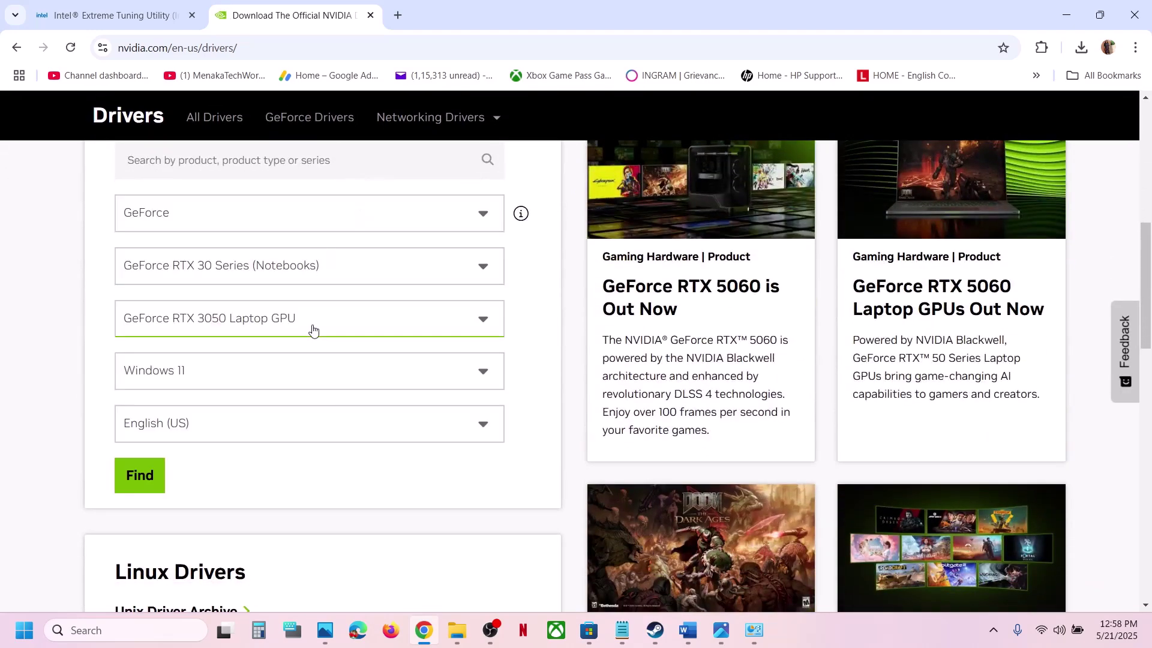
pyautogui.click(138, 489)
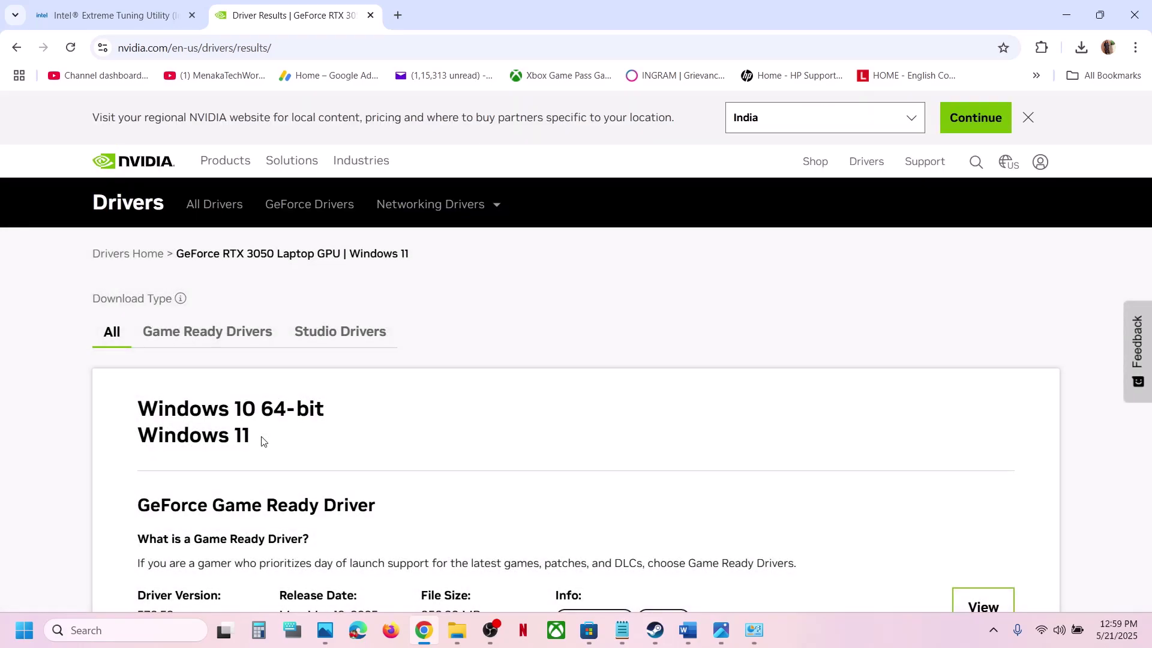
pyautogui.scroll(-12, 261, 441)
pyautogui.scroll(3, 261, 435)
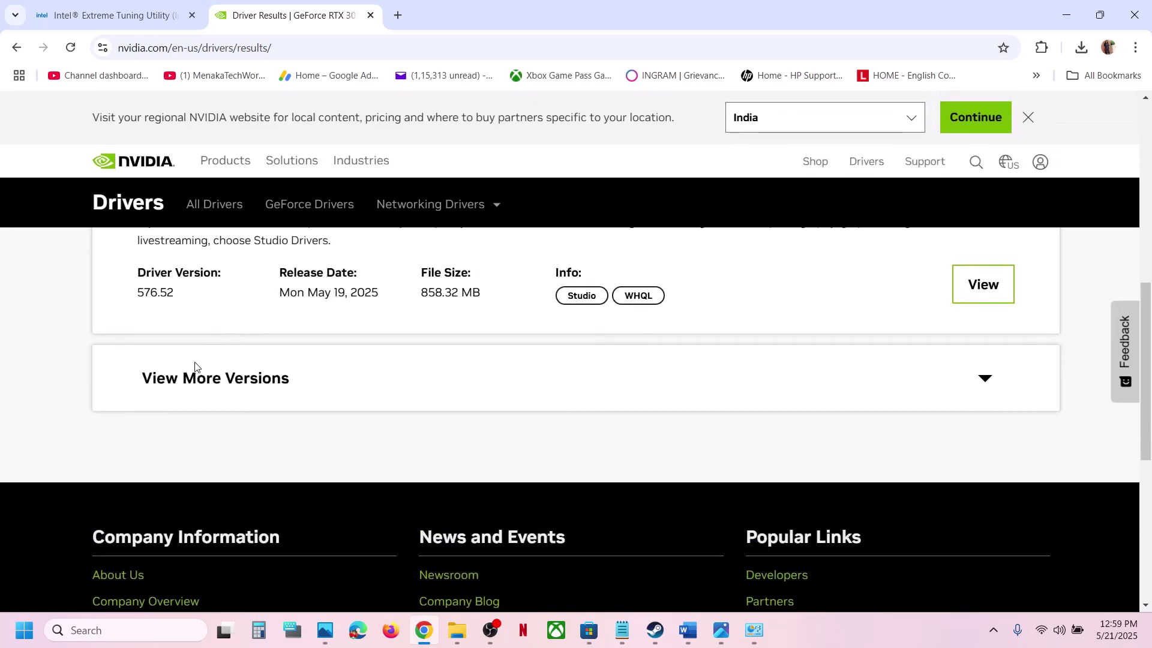
pyautogui.click(213, 386)
# - Examine the older GeForce Game Ready Driver versions for rollback candidates, down to version 566.36
pyautogui.scroll(-4, 214, 386)
pyautogui.scroll(3, 213, 382)
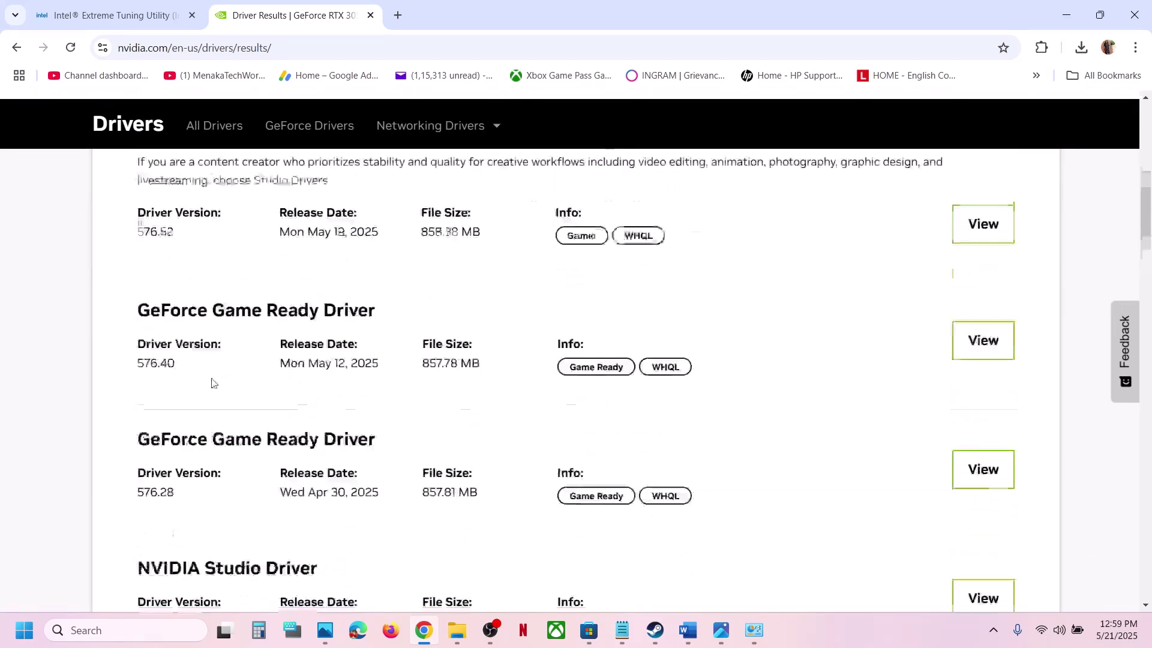
pyautogui.scroll(5, 213, 383)
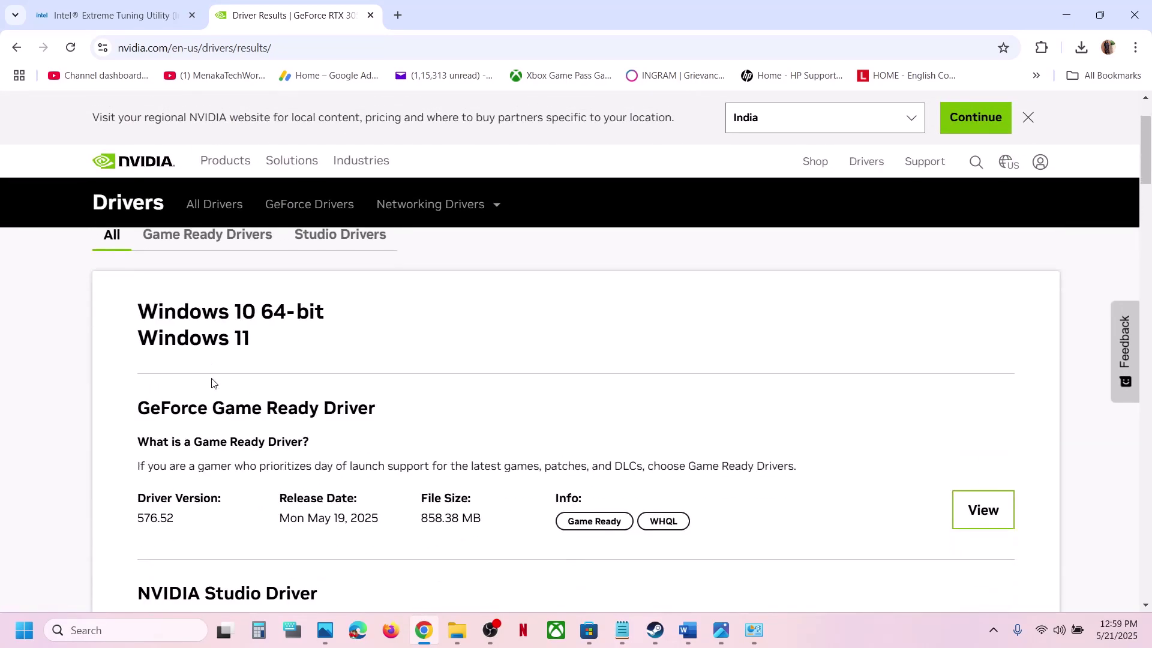
pyautogui.scroll(-2, 213, 383)
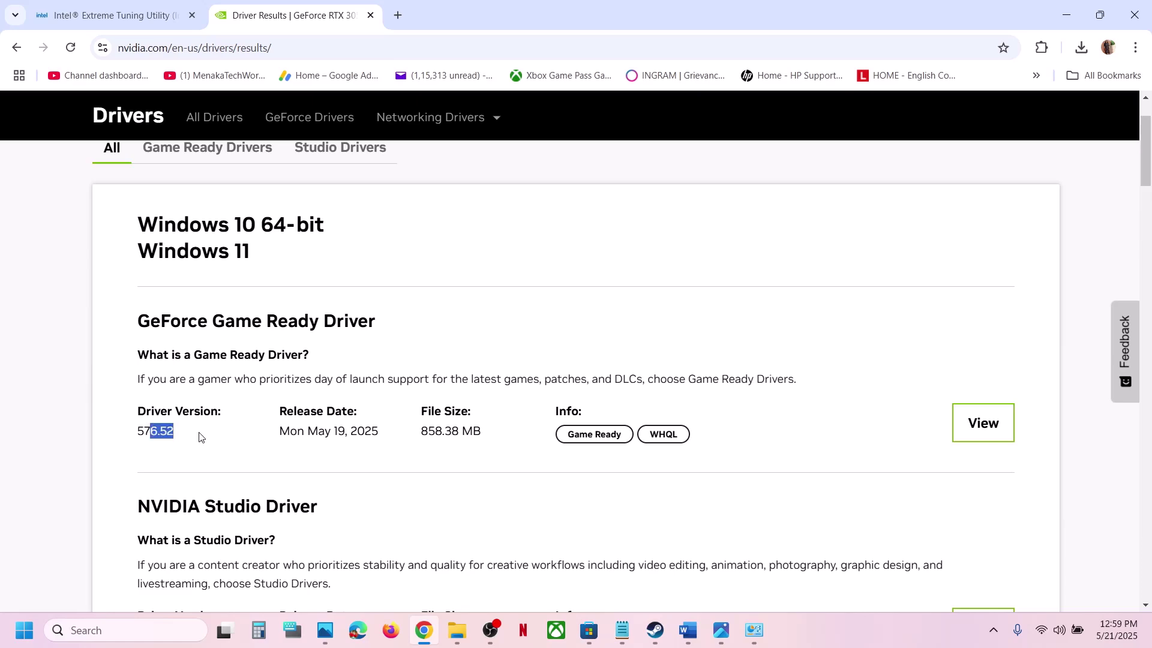
pyautogui.scroll(-6, 199, 438)
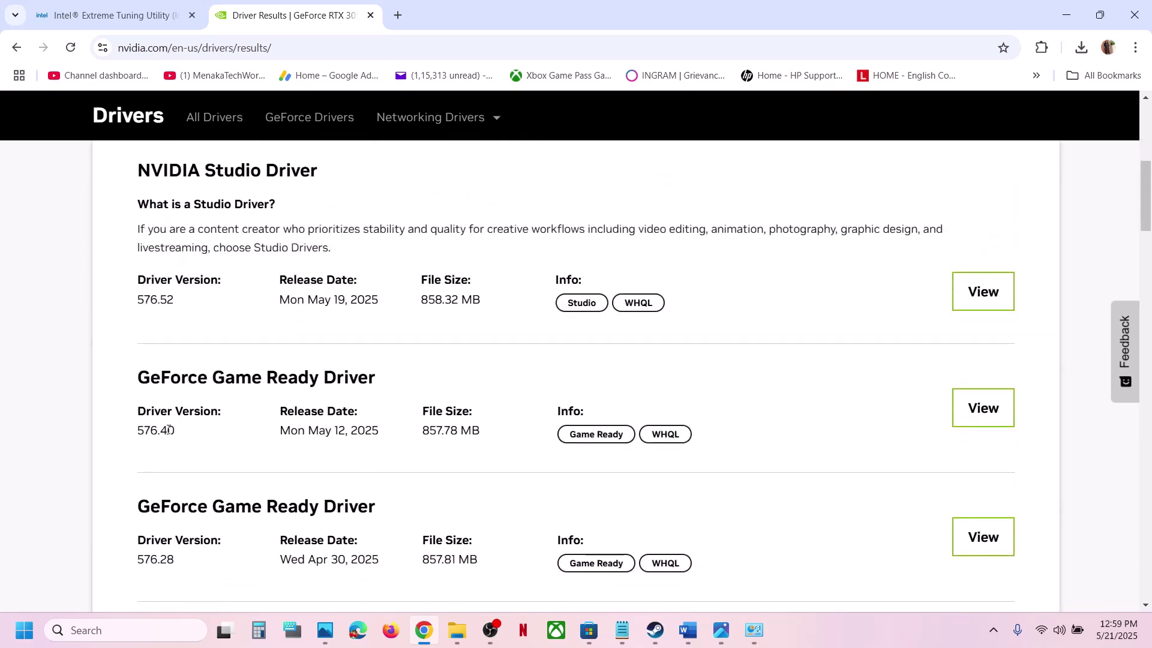
pyautogui.moveTo(142, 430); pyautogui.dragTo(191, 435)
pyautogui.scroll(-5, 190, 436)
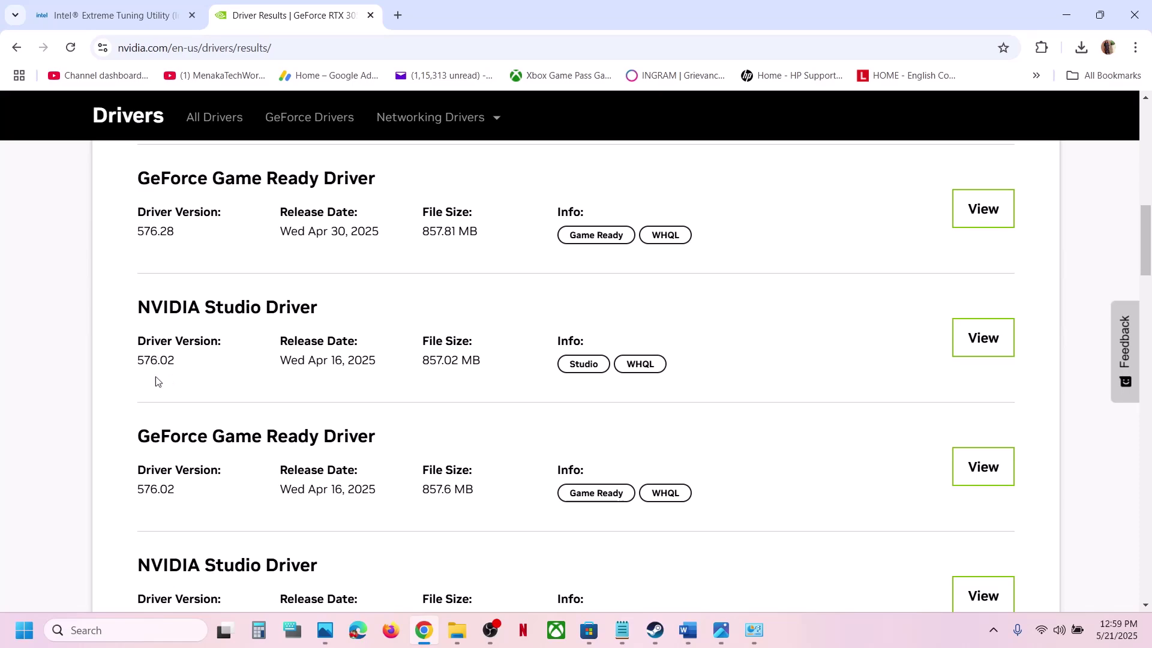
pyautogui.moveTo(143, 492); pyautogui.dragTo(193, 494)
pyautogui.scroll(-8, 193, 493)
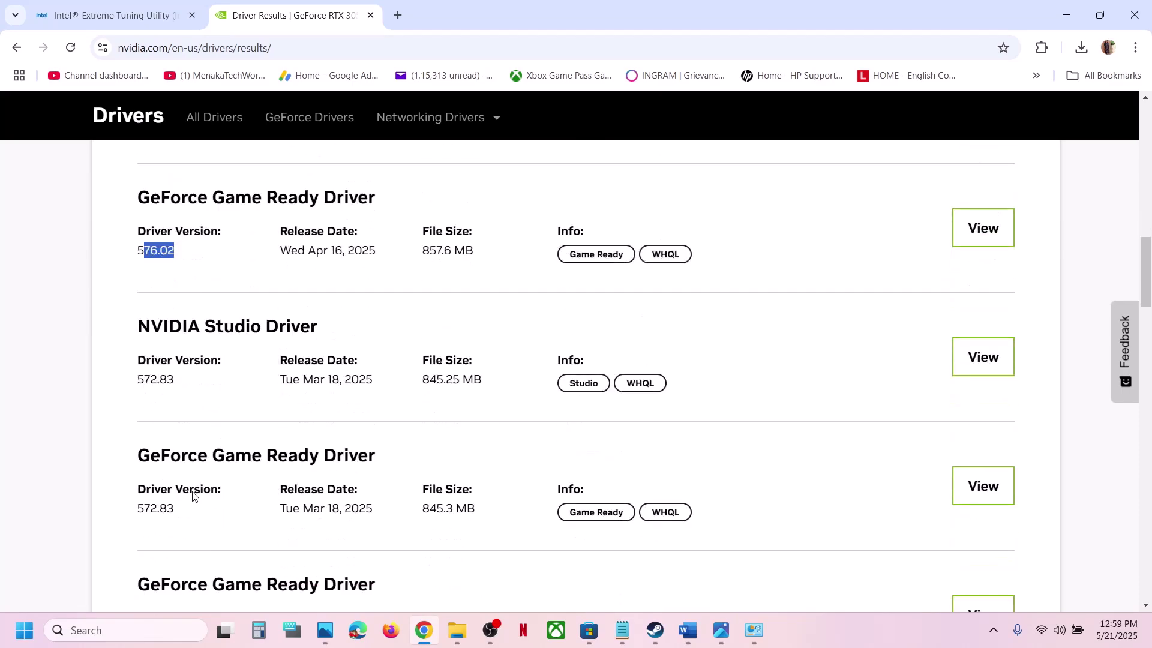
pyautogui.scroll(-11, 193, 495)
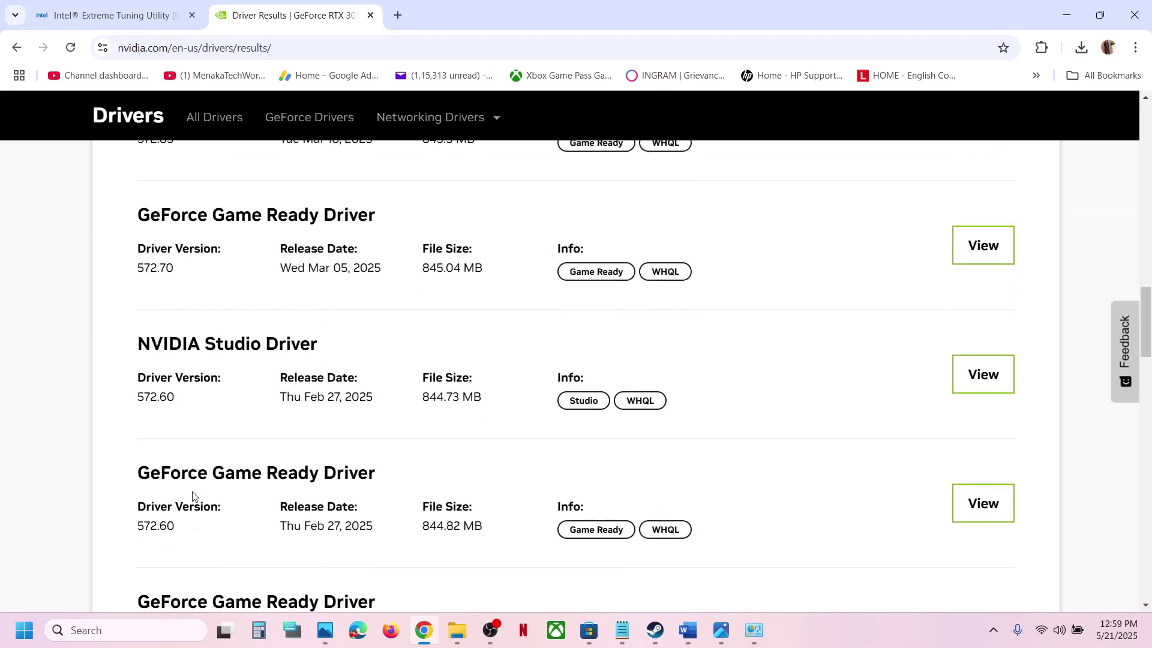
pyautogui.scroll(-7, 192, 495)
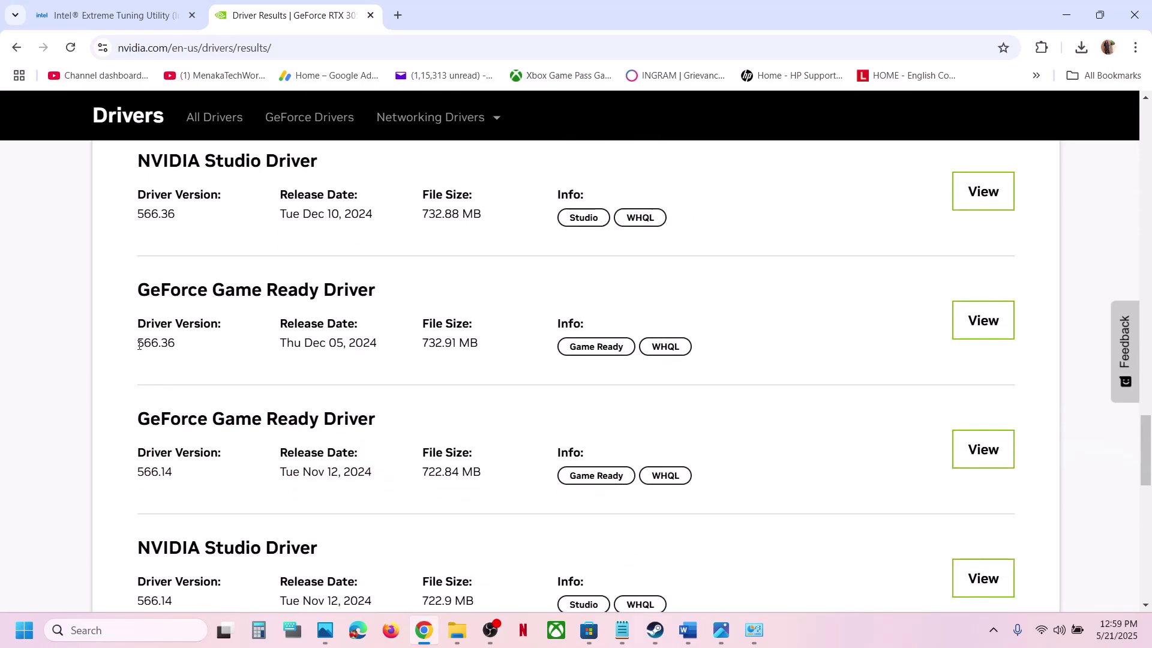
pyautogui.moveTo(139, 345); pyautogui.dragTo(184, 349)
# - Return to the Word guide and highlight Step 9's instruction about running the game from its installation folder
pyautogui.click(655, 630)
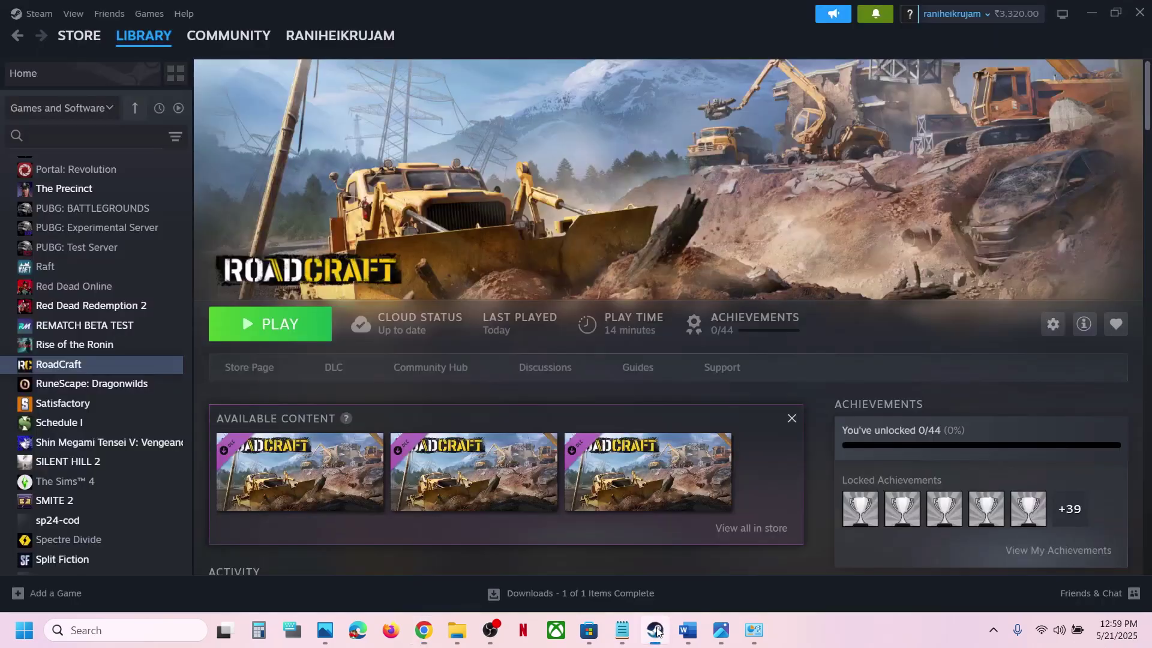
pyautogui.click(689, 630)
pyautogui.scroll(-5, 461, 395)
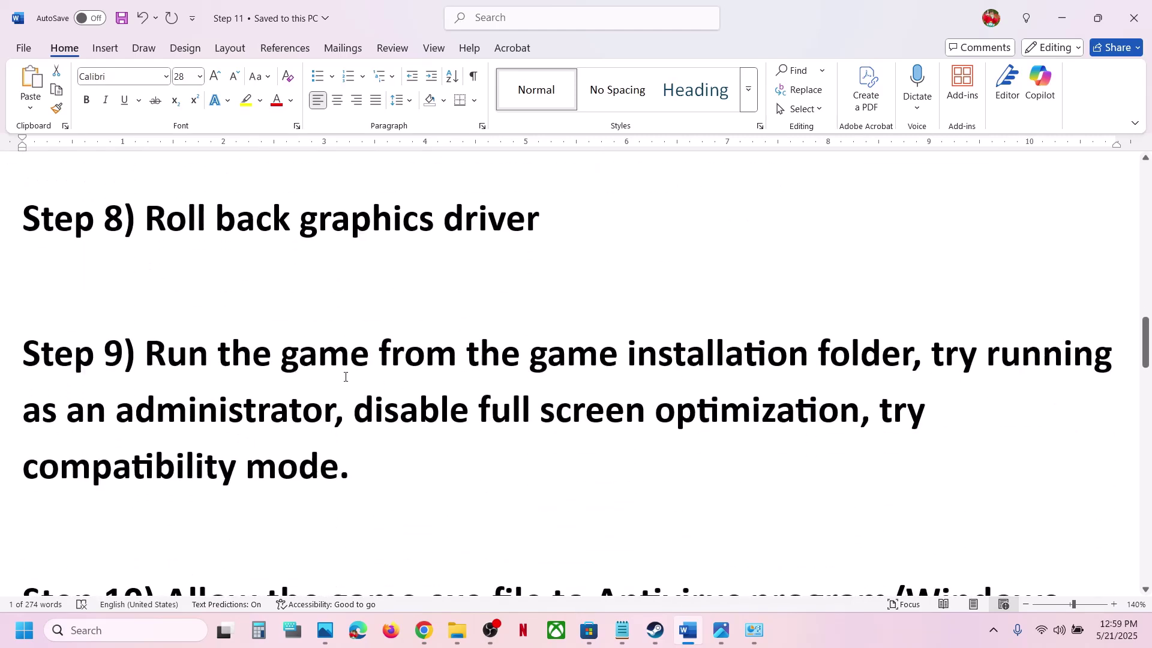
pyautogui.moveTo(329, 370); pyautogui.dragTo(909, 363)
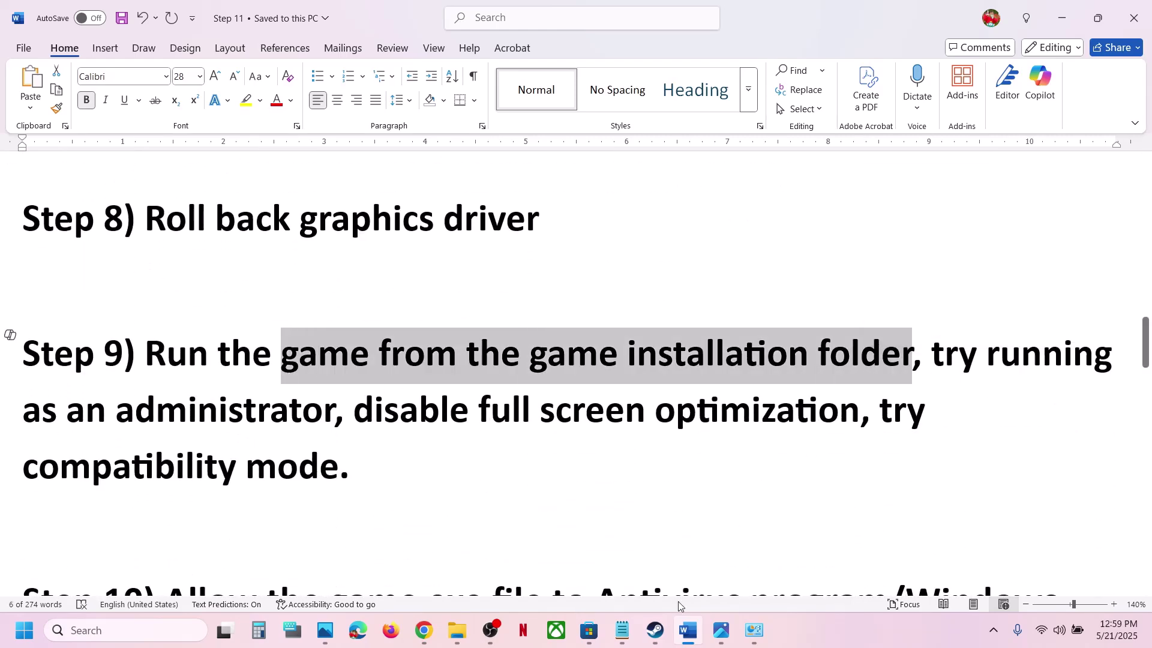
# - Switch to Steam, browse RoadCraft's local files and open the root\bin\pc folder containing the game executables
pyautogui.click(659, 629)
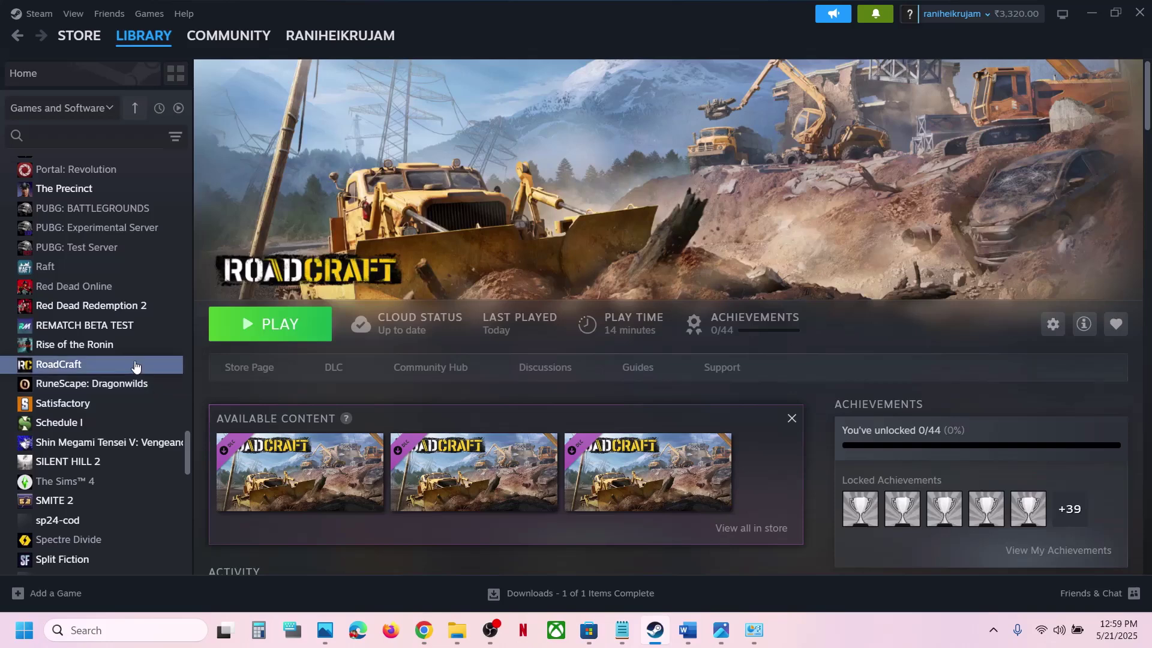
pyautogui.rightClick(134, 364)
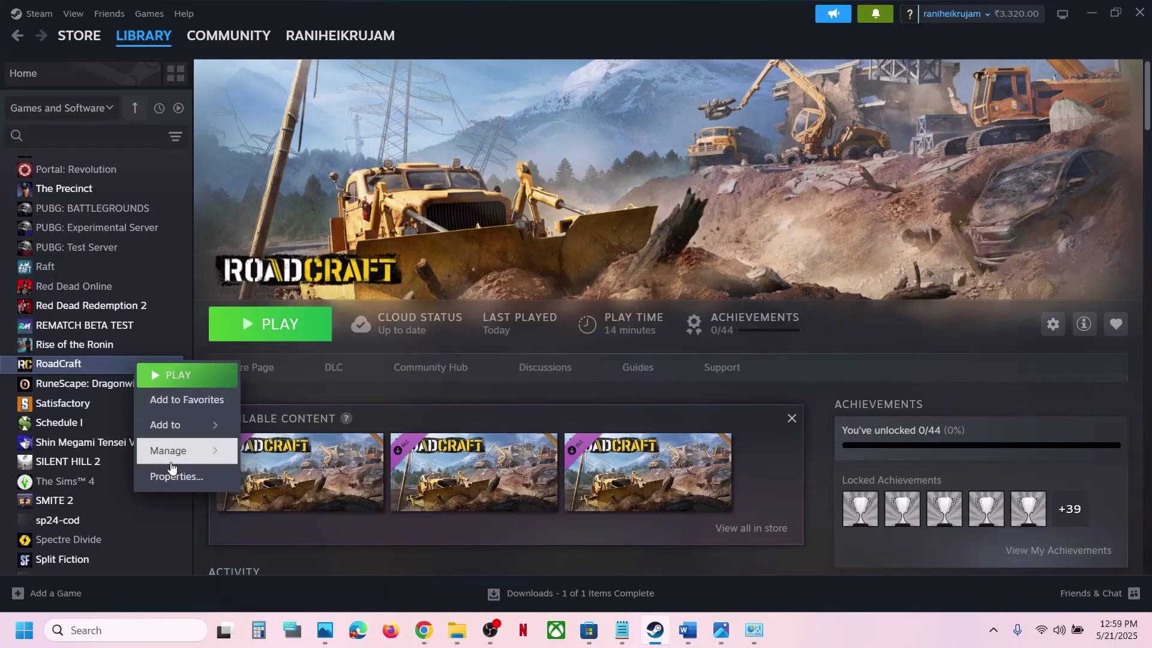
pyautogui.moveTo(170, 459)
pyautogui.click(323, 478)
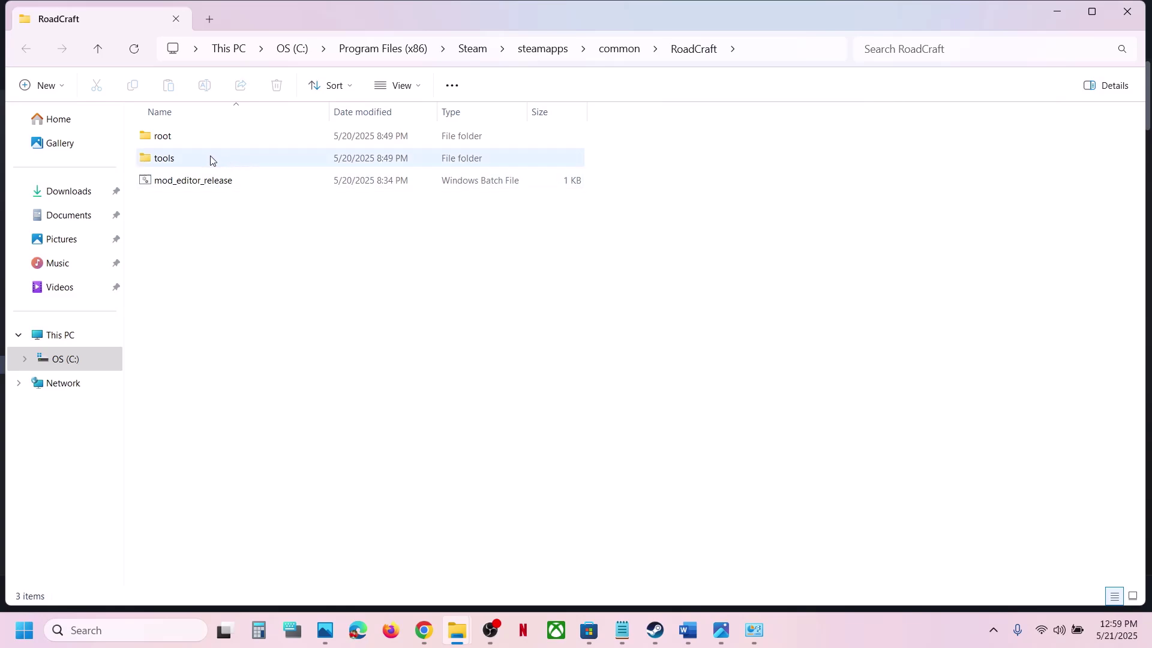
pyautogui.click(186, 144)
pyautogui.doubleClick(187, 144)
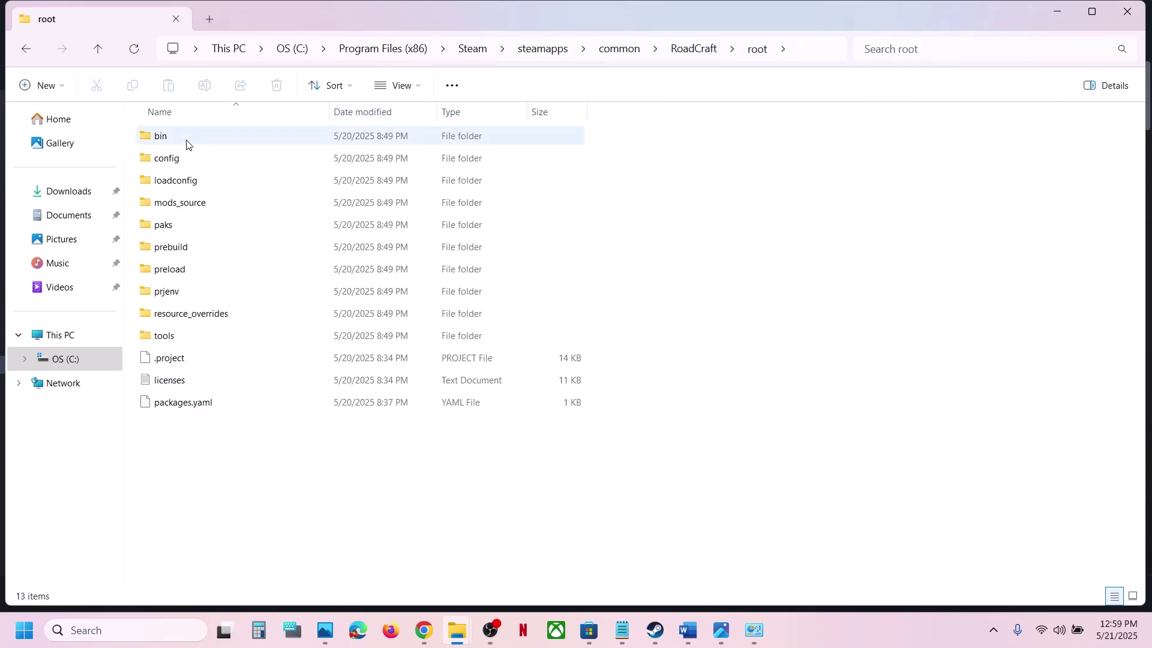
pyautogui.doubleClick(187, 143)
pyautogui.doubleClick(187, 144)
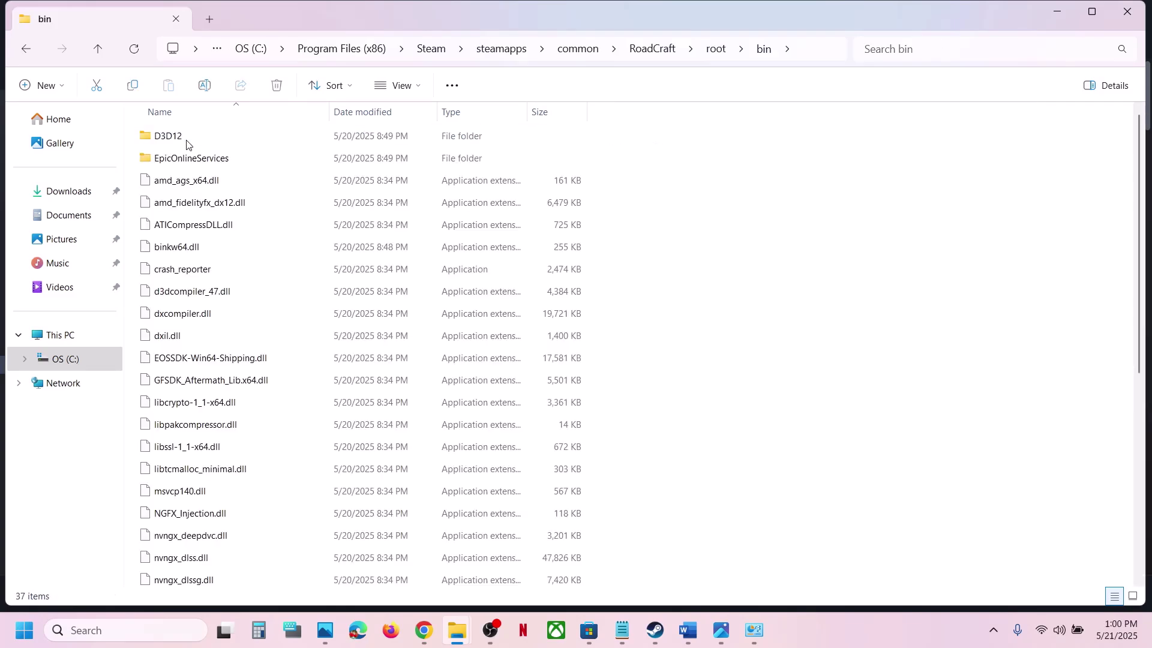
pyautogui.scroll(-5, 222, 300)
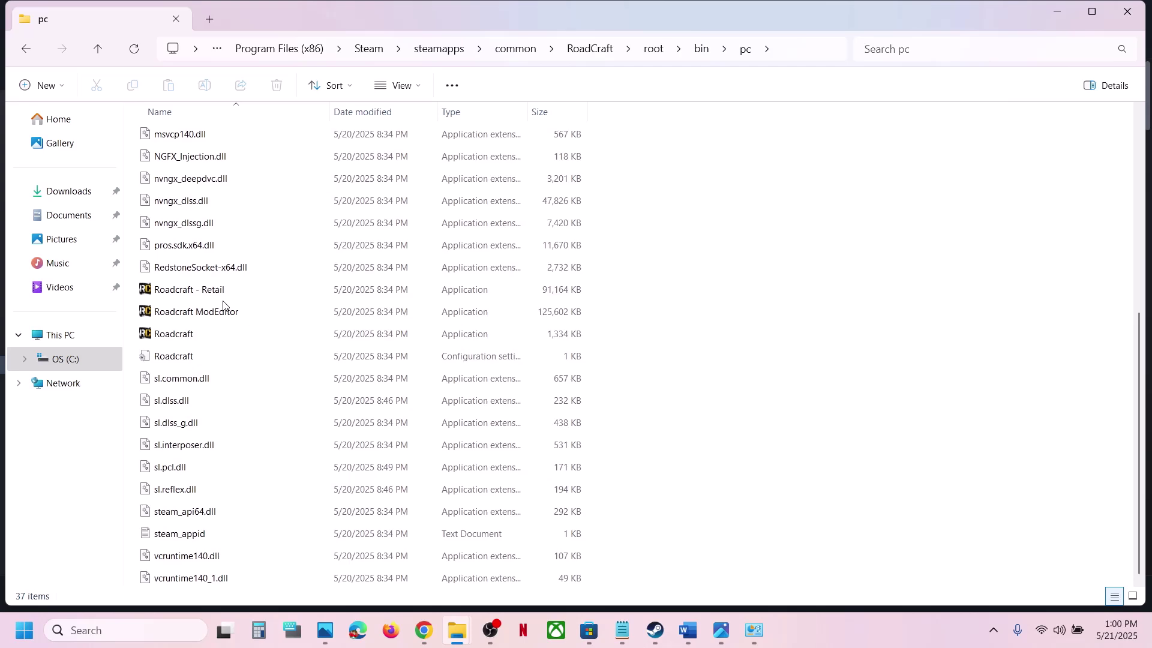
# - Review the compatibility settings in the Roadcraft application's properties and close them unchanged
pyautogui.click(182, 340)
pyautogui.rightClick(181, 339)
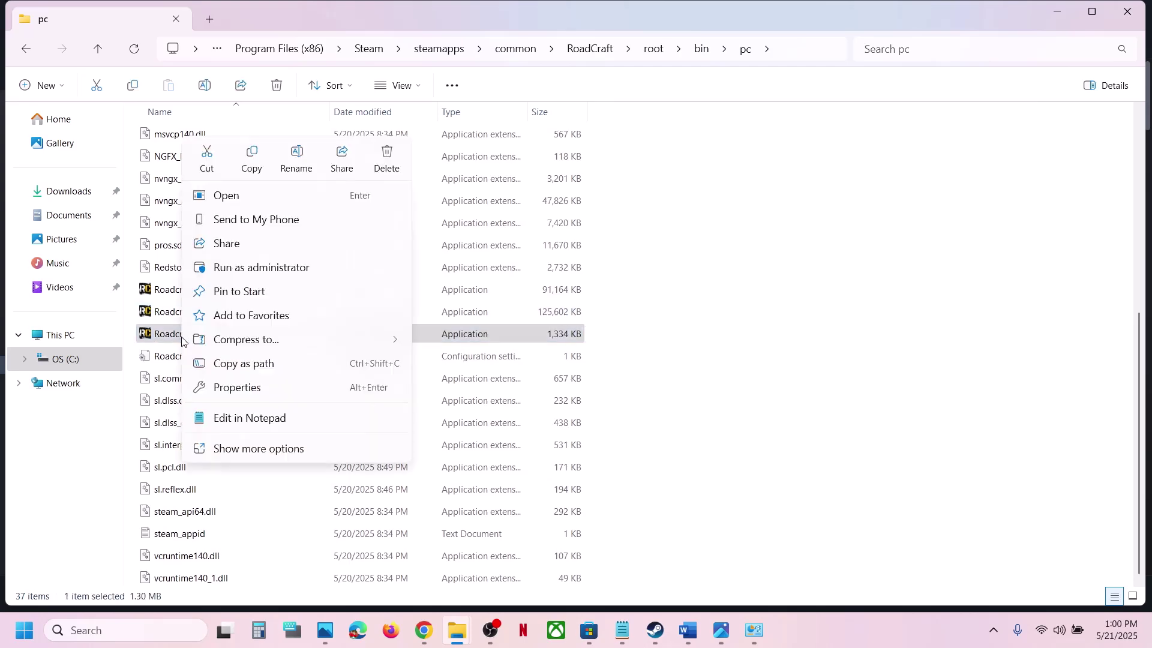
pyautogui.click(281, 389)
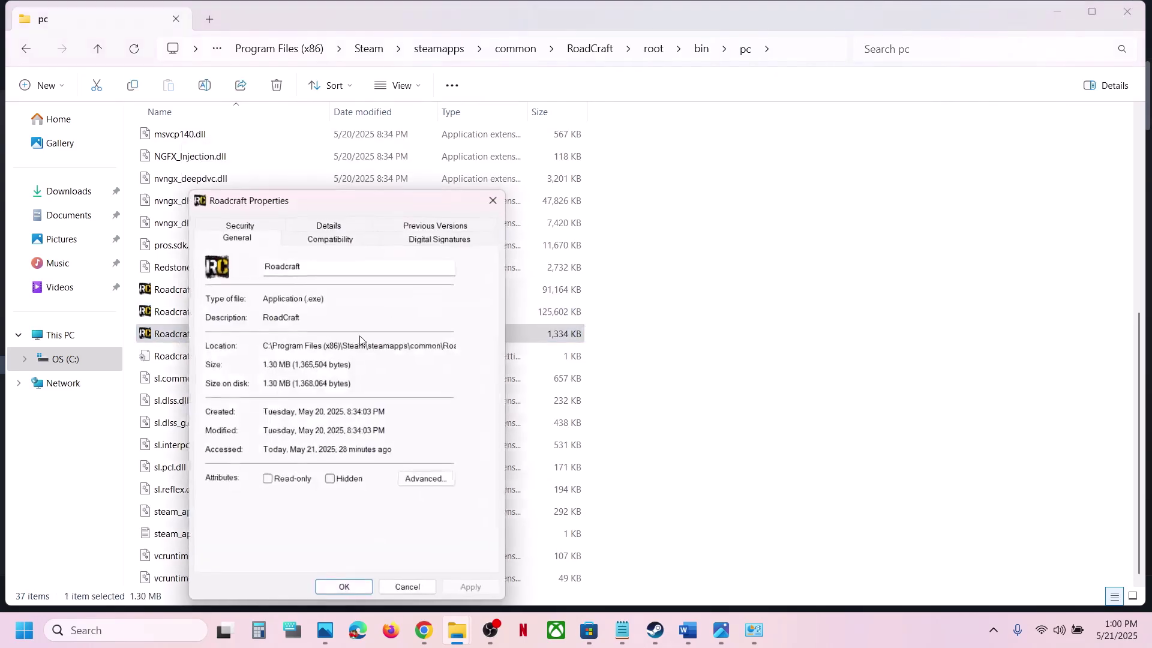
pyautogui.click(352, 239)
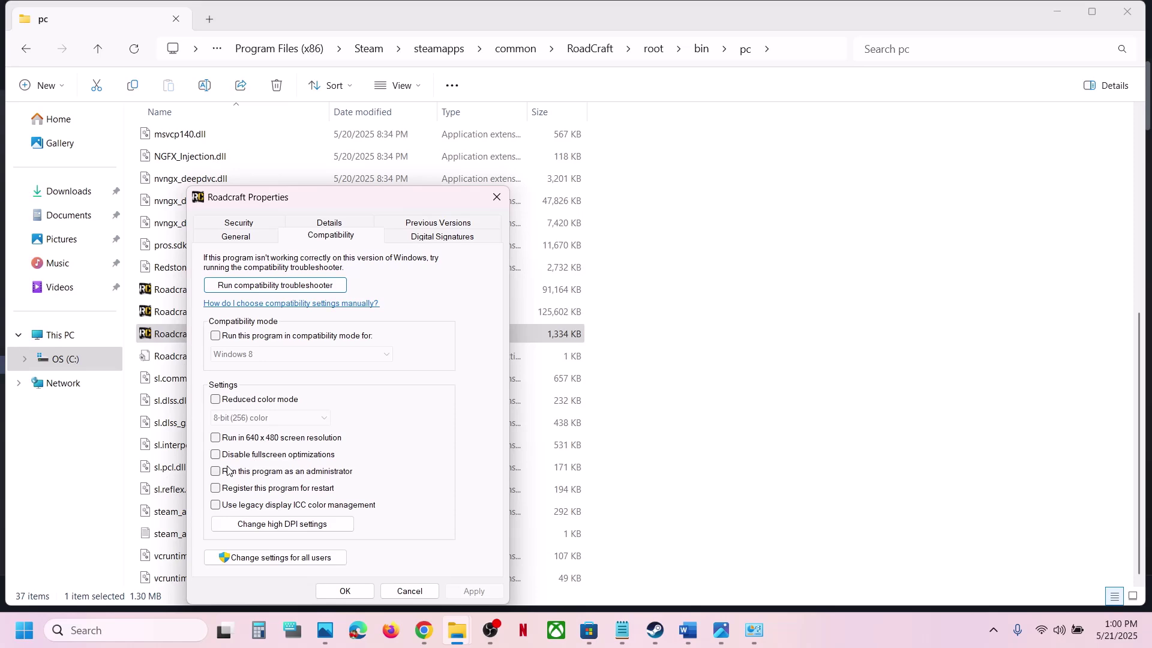
pyautogui.click(496, 197)
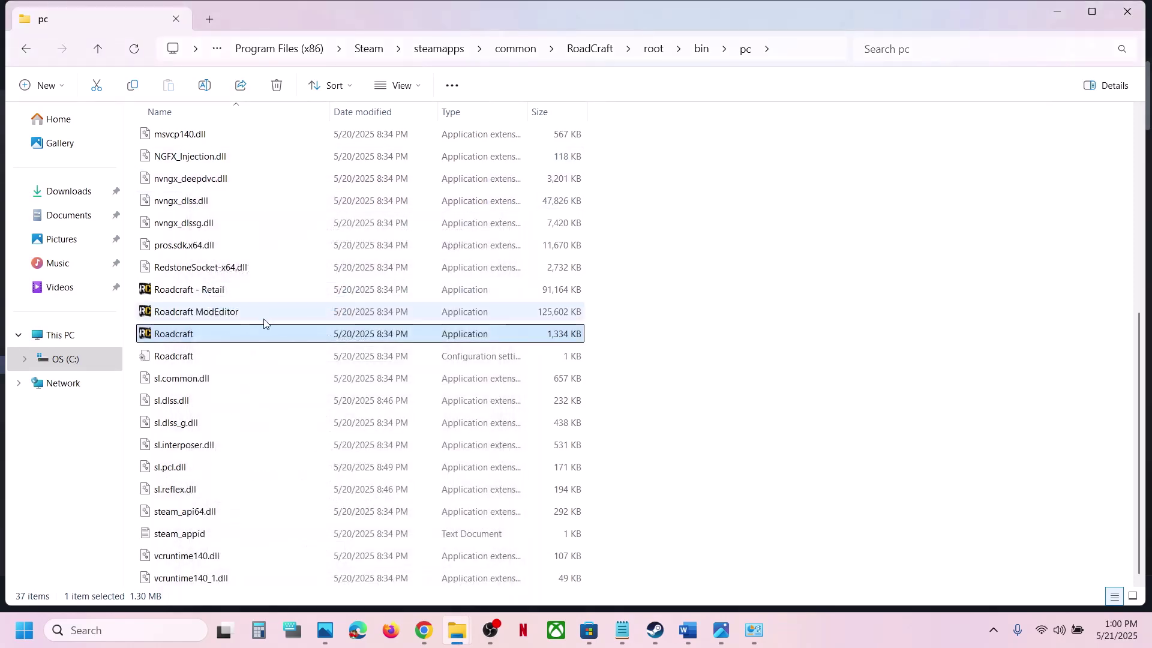
# - Set the Roadcraft application to run as an administrator in its compatibility properties and apply the change
pyautogui.rightClick(202, 337)
pyautogui.click(289, 388)
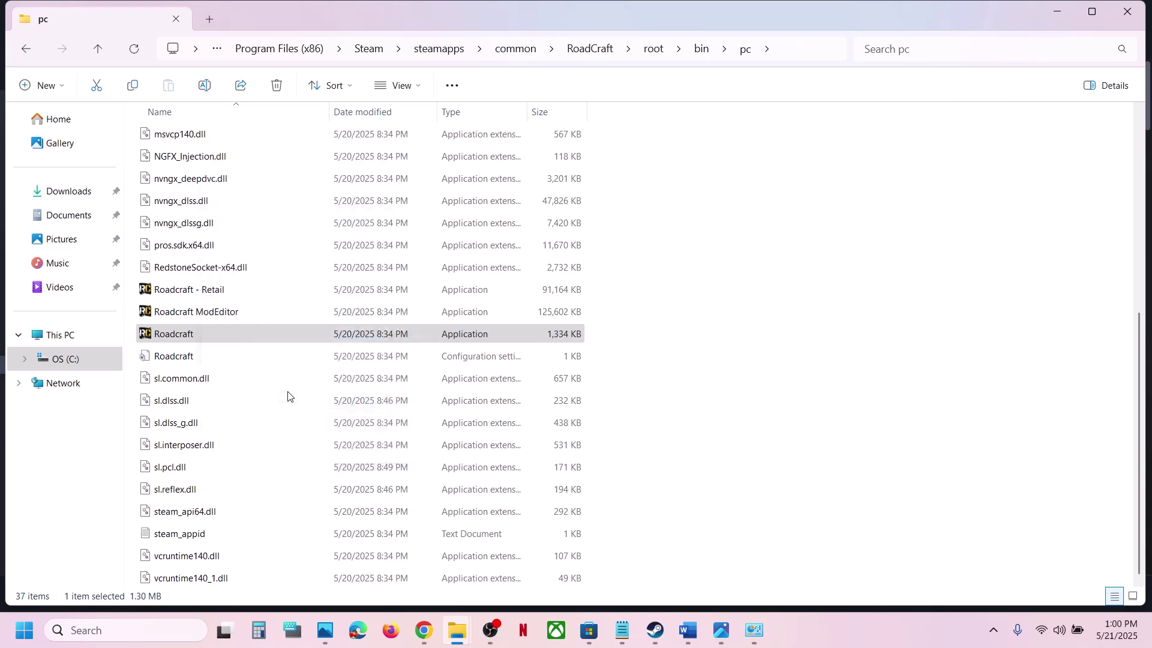
pyautogui.click(376, 243)
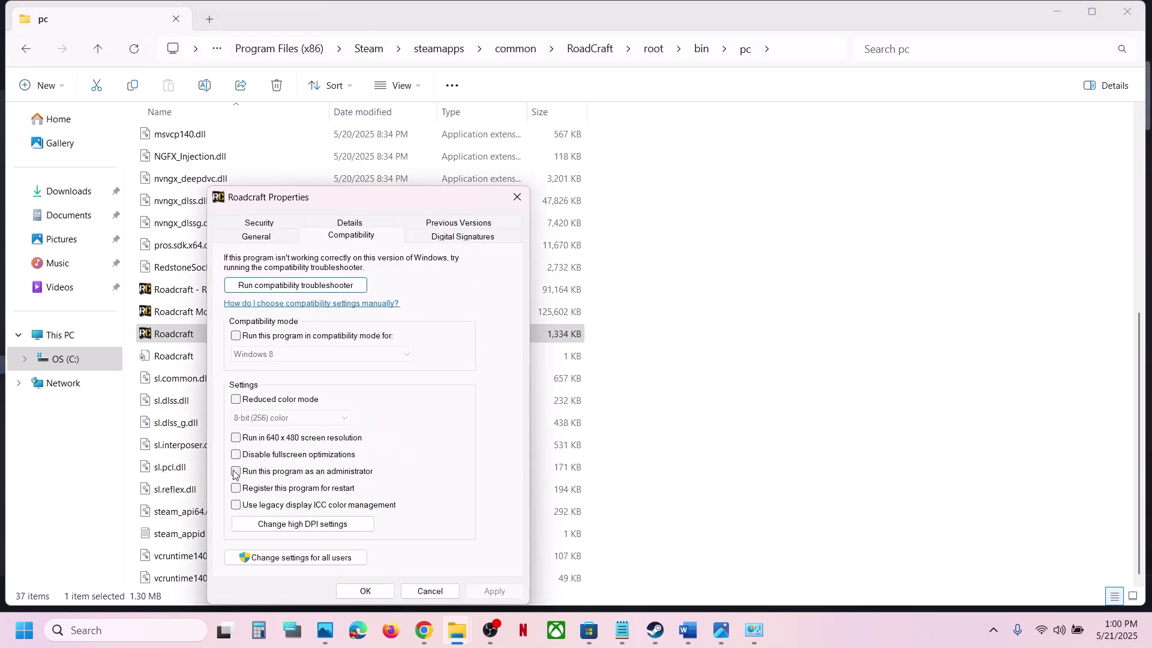
pyautogui.click(487, 592)
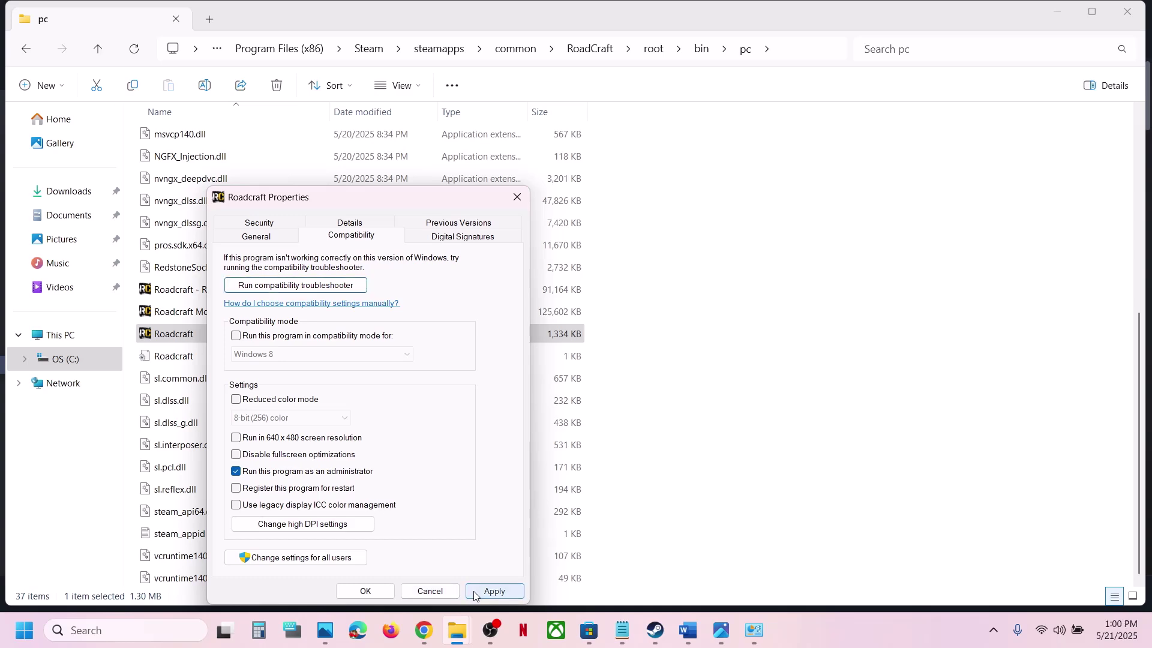
pyautogui.click(384, 591)
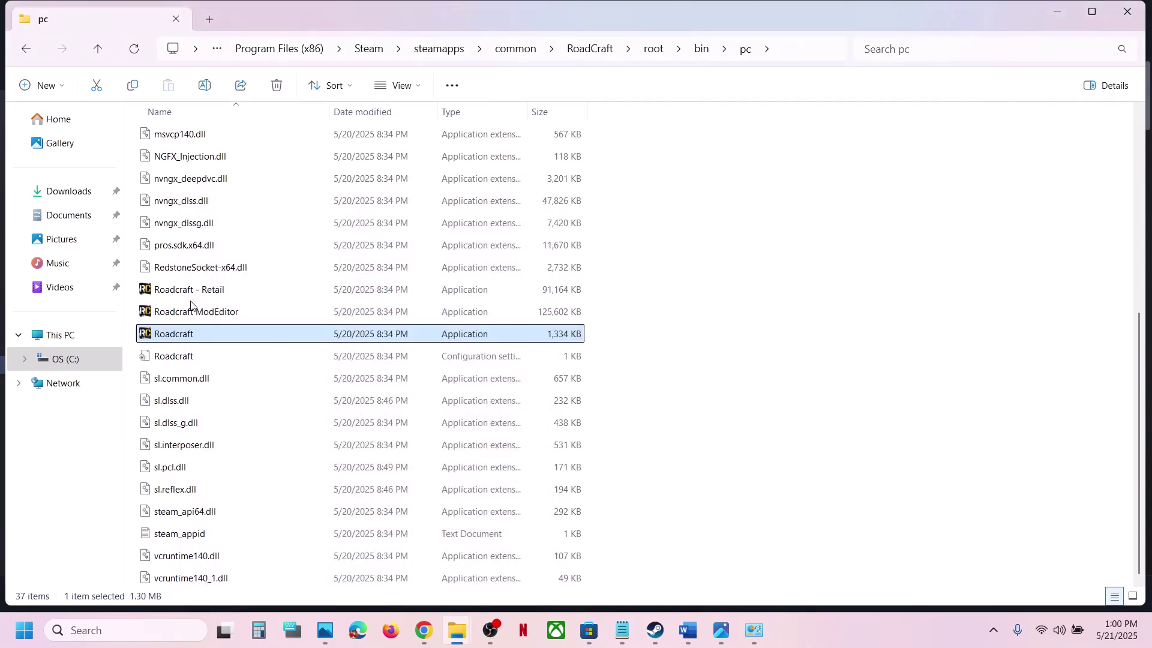
# - Enable compatibility mode for Windows 8 in the Roadcraft application's properties and apply the change
pyautogui.rightClick(185, 335)
pyautogui.click(251, 391)
pyautogui.click(352, 240)
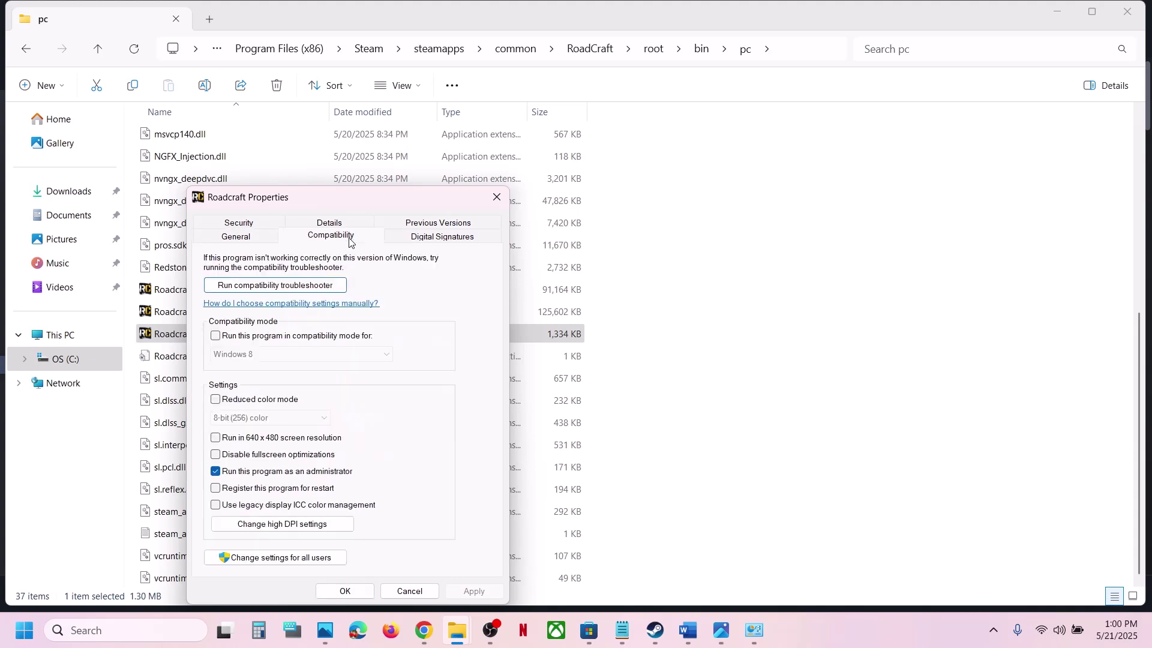
pyautogui.click(279, 335)
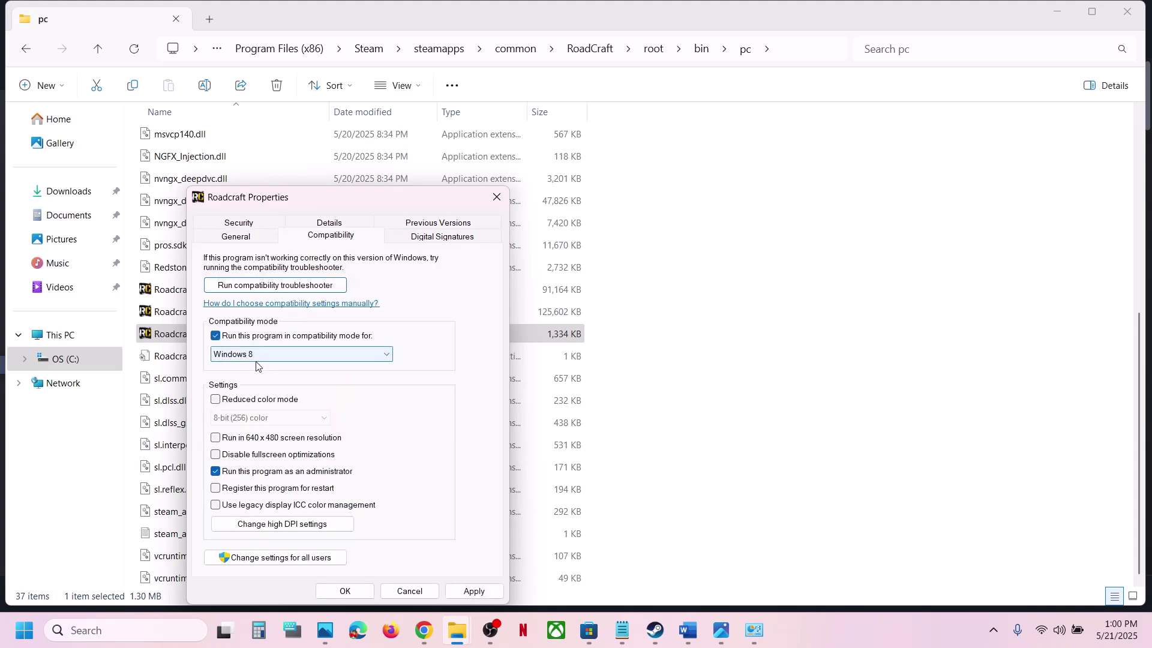
pyautogui.click(480, 592)
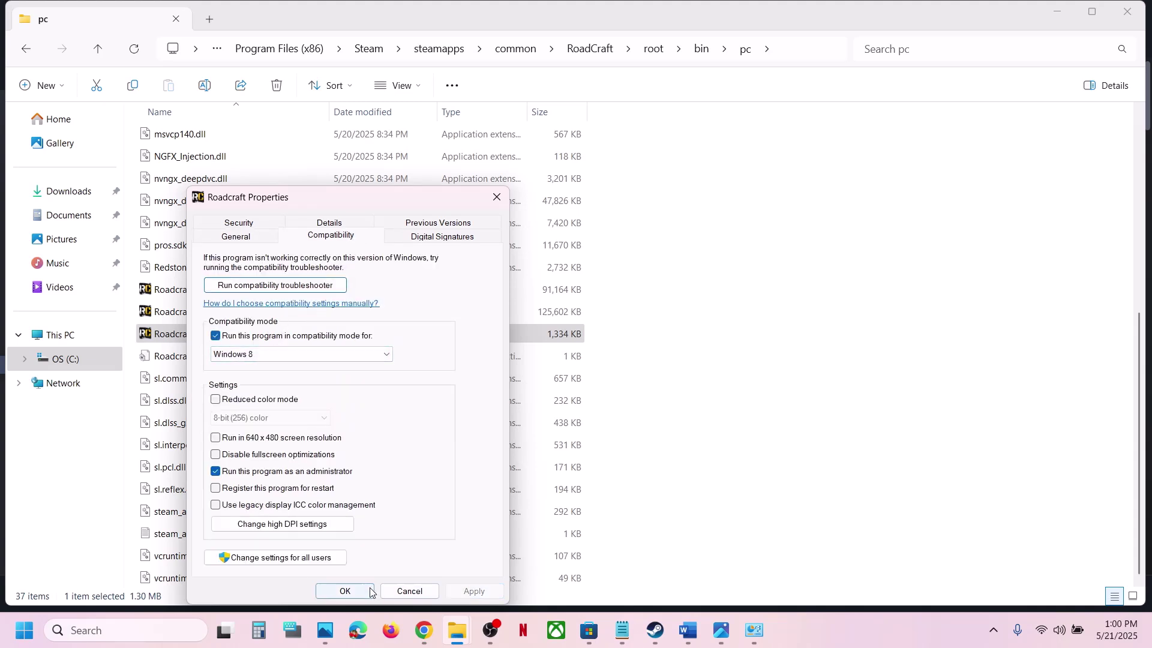
# - Set Roadcraft's compatibility mode to Windows 7, disable fullscreen optimizations, then apply the changes and close the properties
pyautogui.click(277, 354)
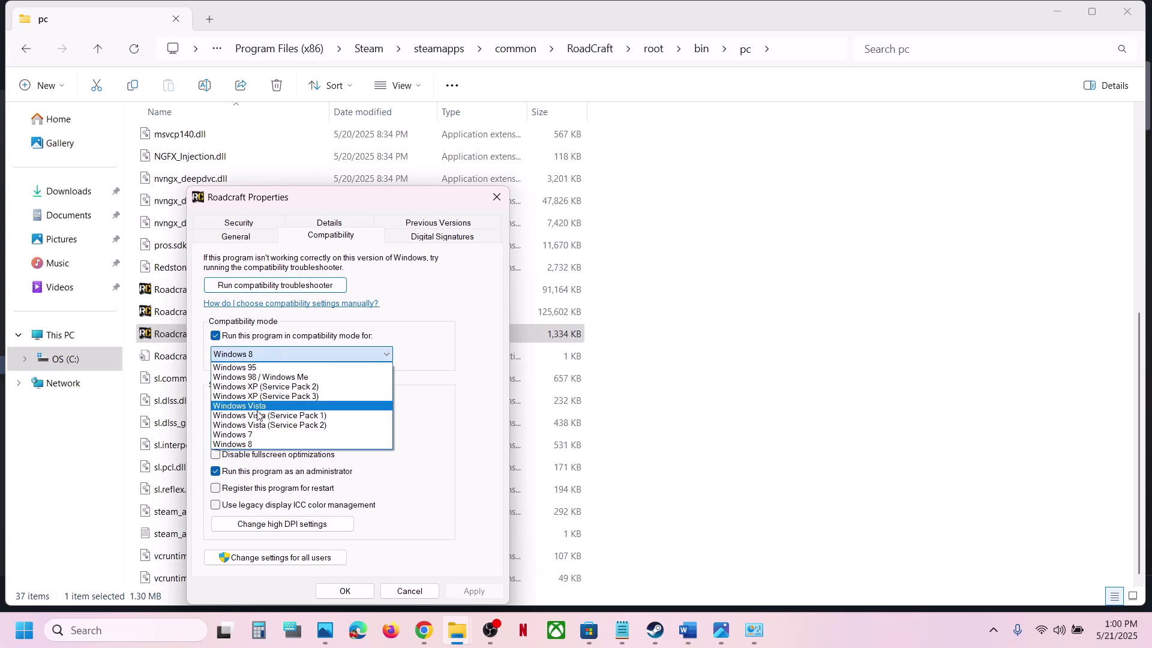
pyautogui.click(255, 436)
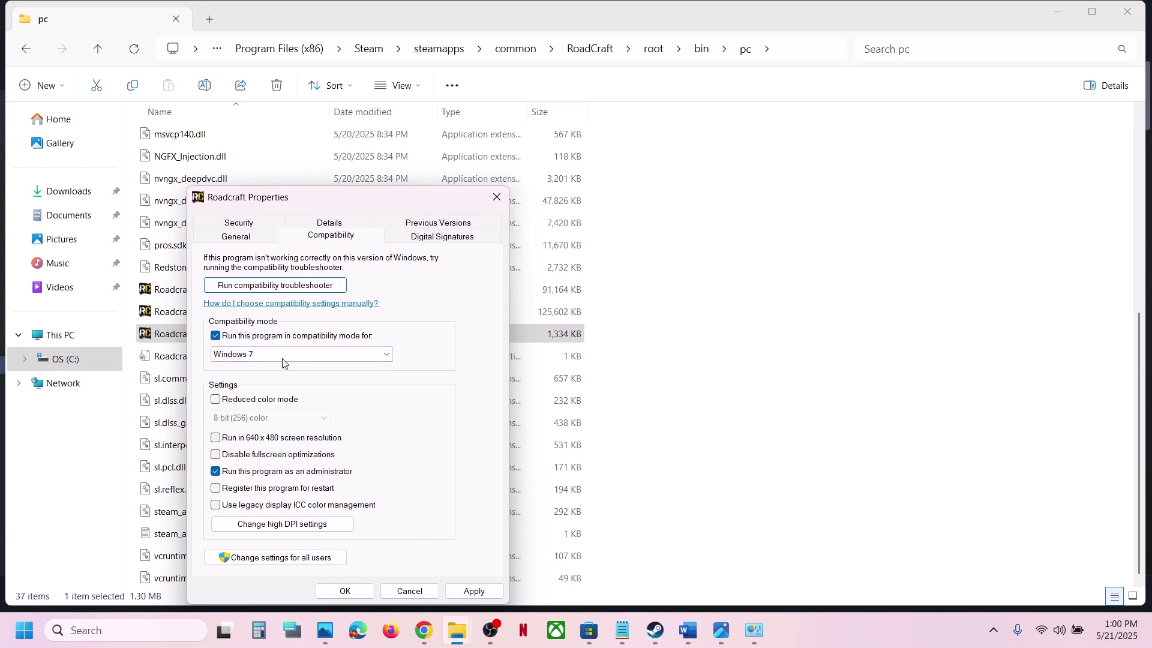
pyautogui.click(471, 591)
pyautogui.click(474, 591)
pyautogui.click(364, 590)
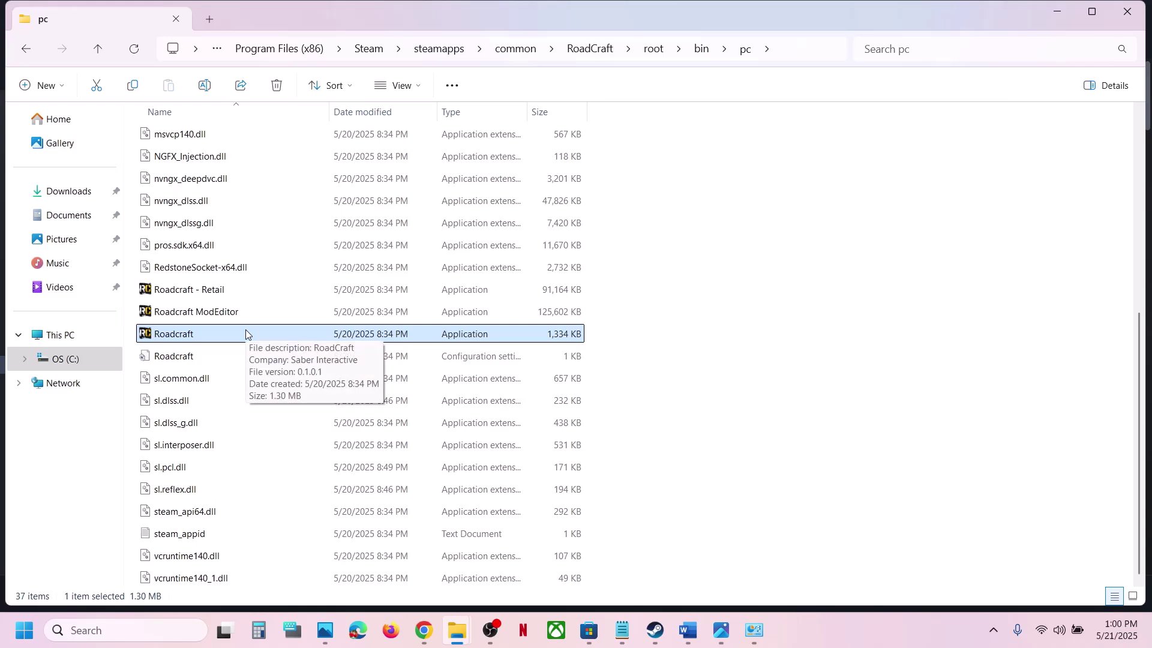
# - Clear Roadcraft's compatibility mode, fullscreen optimization and administrator options, apply the changes, and close the properties and the game folder
pyautogui.click(214, 289)
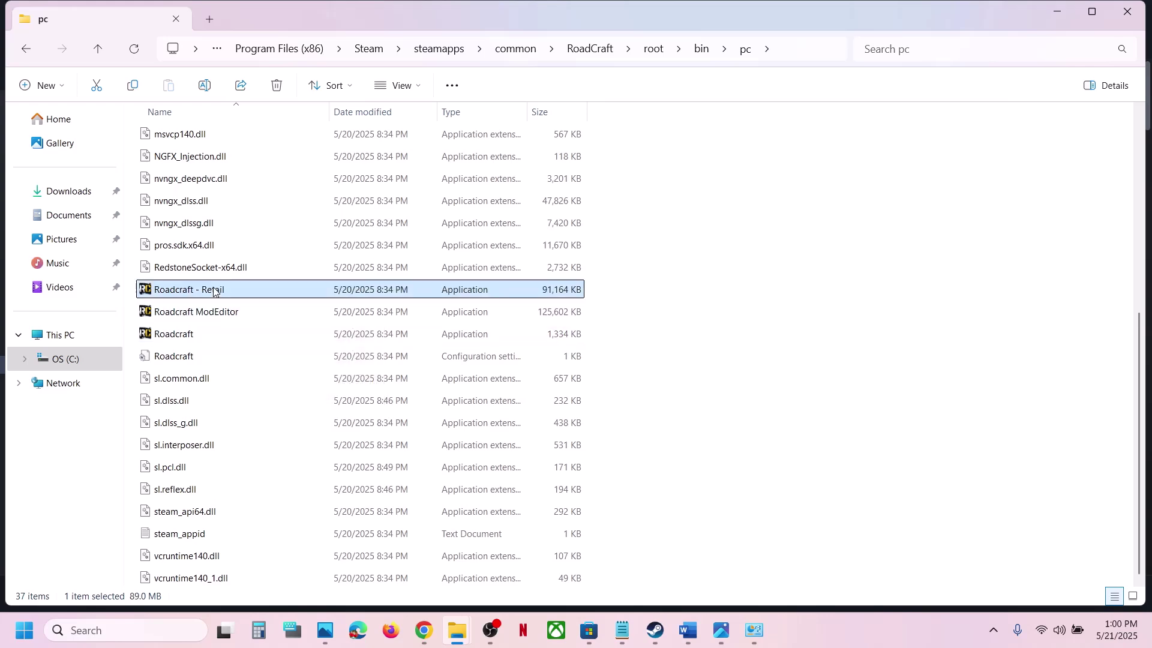
pyautogui.click(199, 340)
pyautogui.rightClick(199, 340)
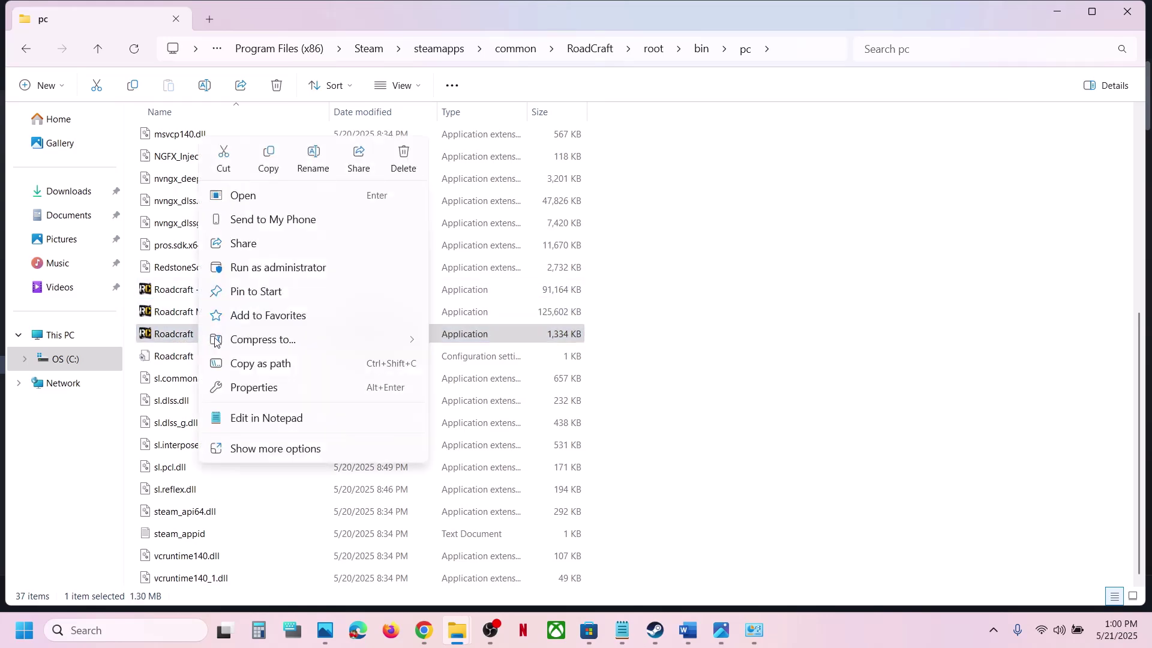
pyautogui.click(260, 395)
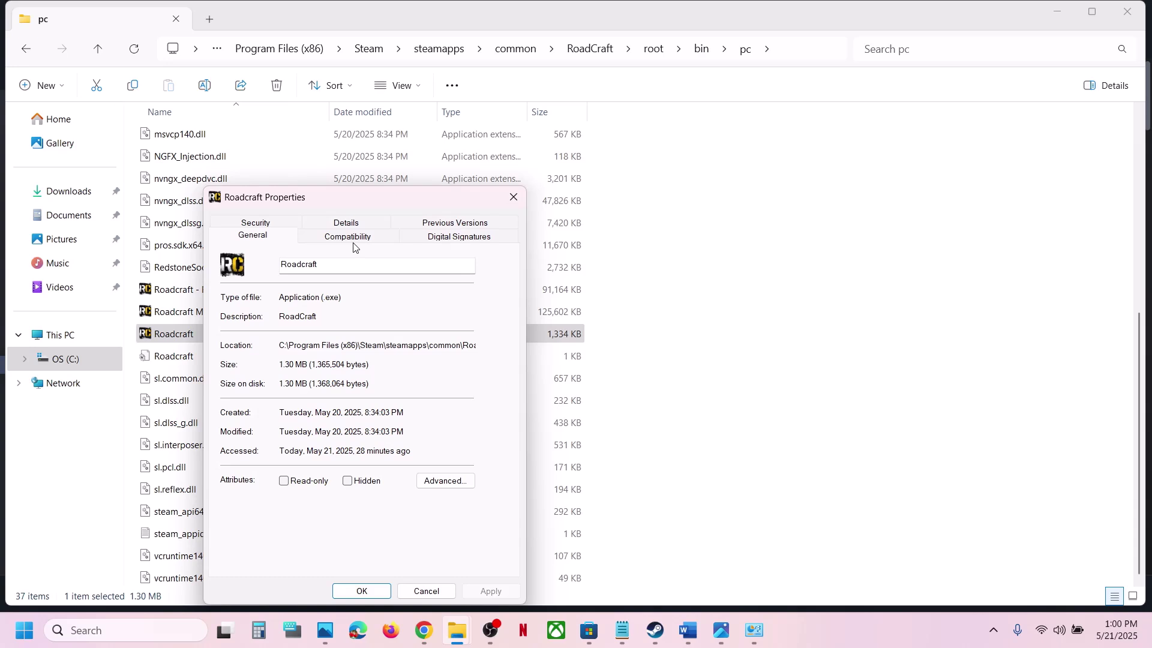
pyautogui.click(353, 239)
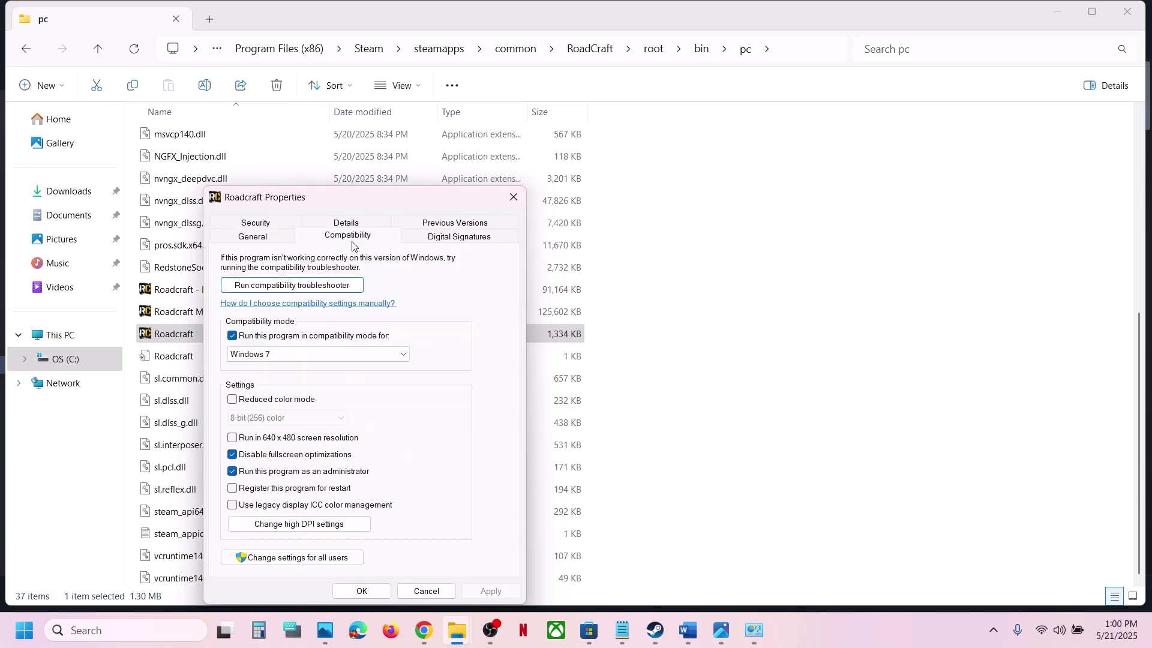
pyautogui.click(233, 337)
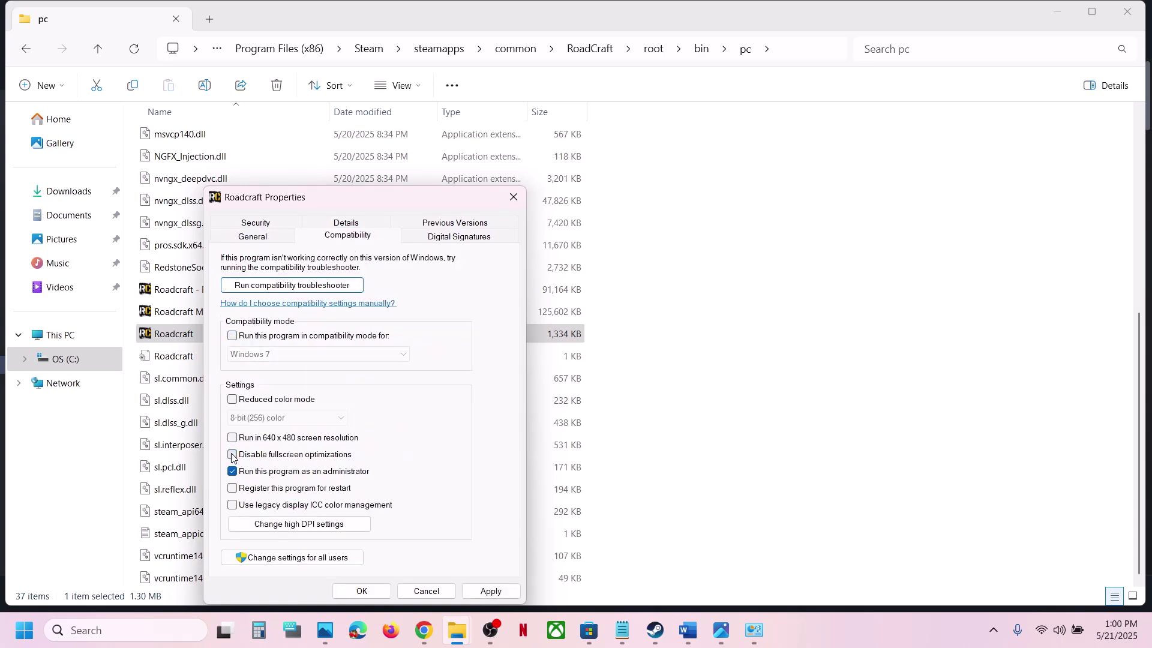
pyautogui.click(478, 588)
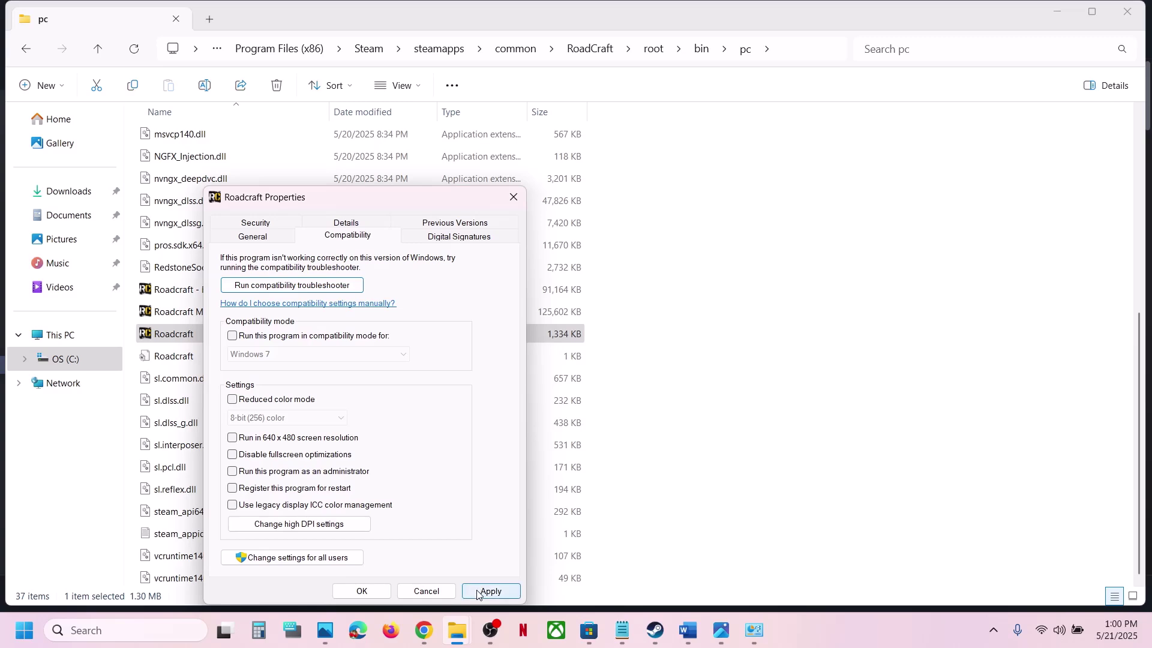
pyautogui.click(358, 590)
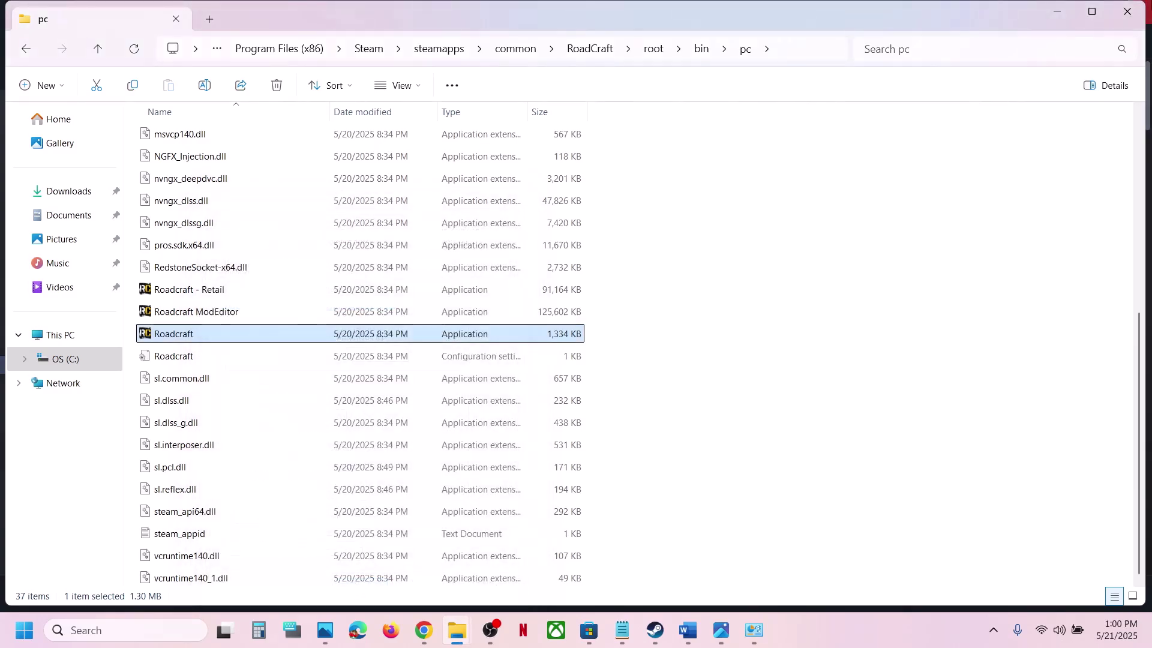
pyautogui.click(1135, 12)
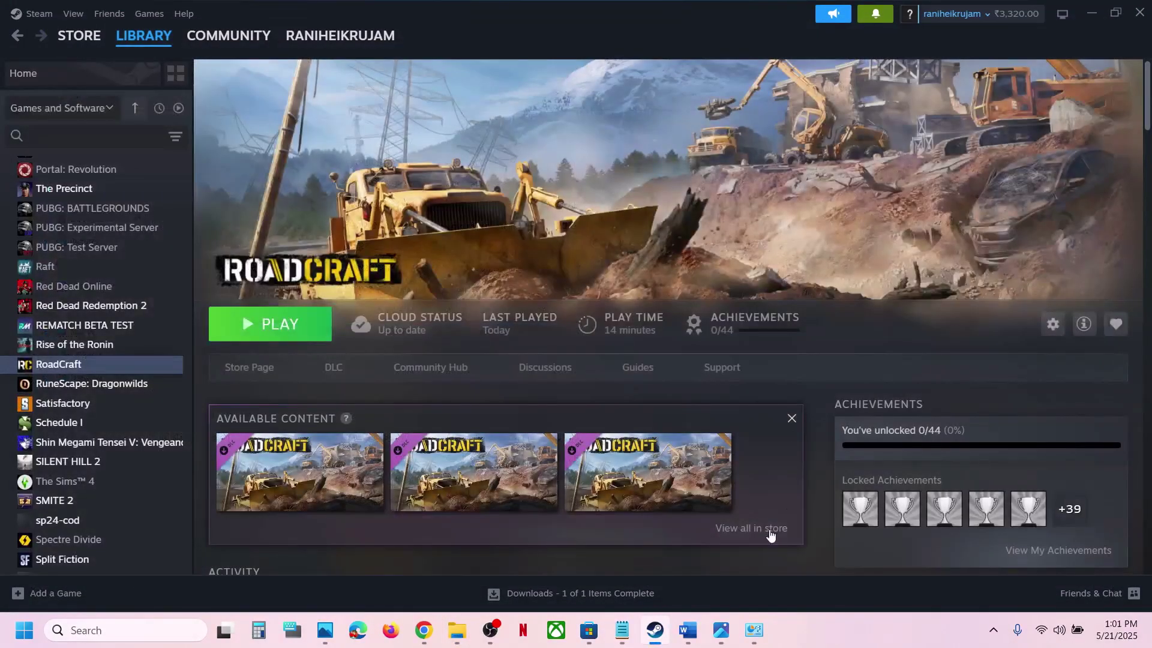
# - Switch to the Word guide and highlight Step 10's instruction about allowing the game exe through antivirus, Windows Security and firewall
pyautogui.moveTo(640, 498)
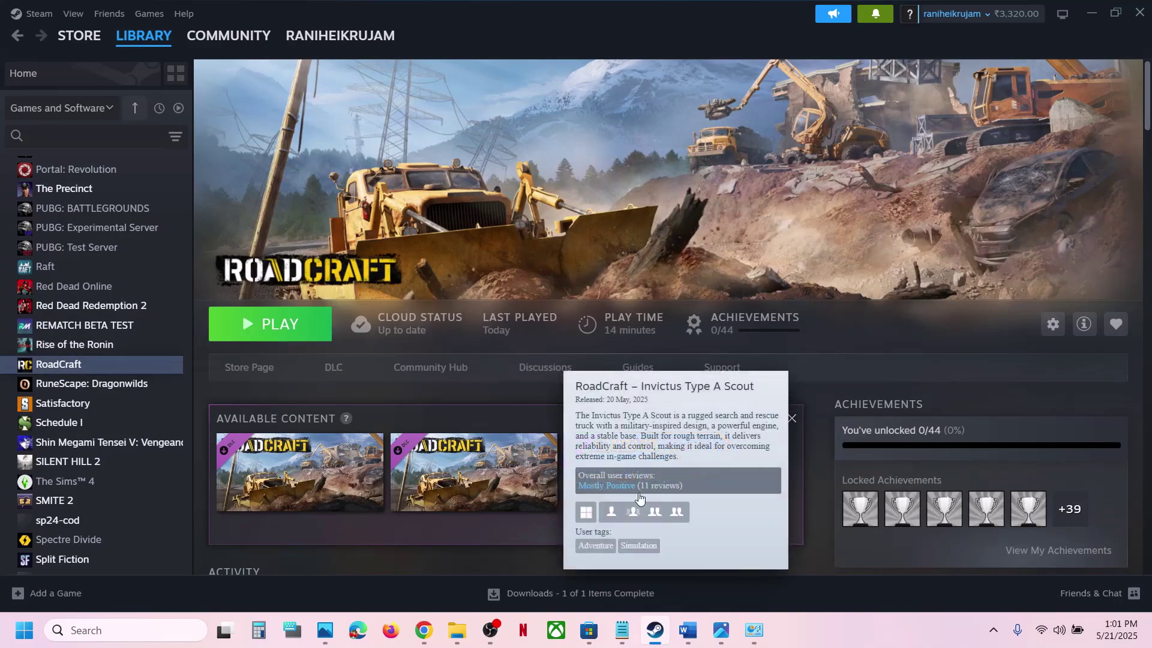
pyautogui.moveTo(684, 631)
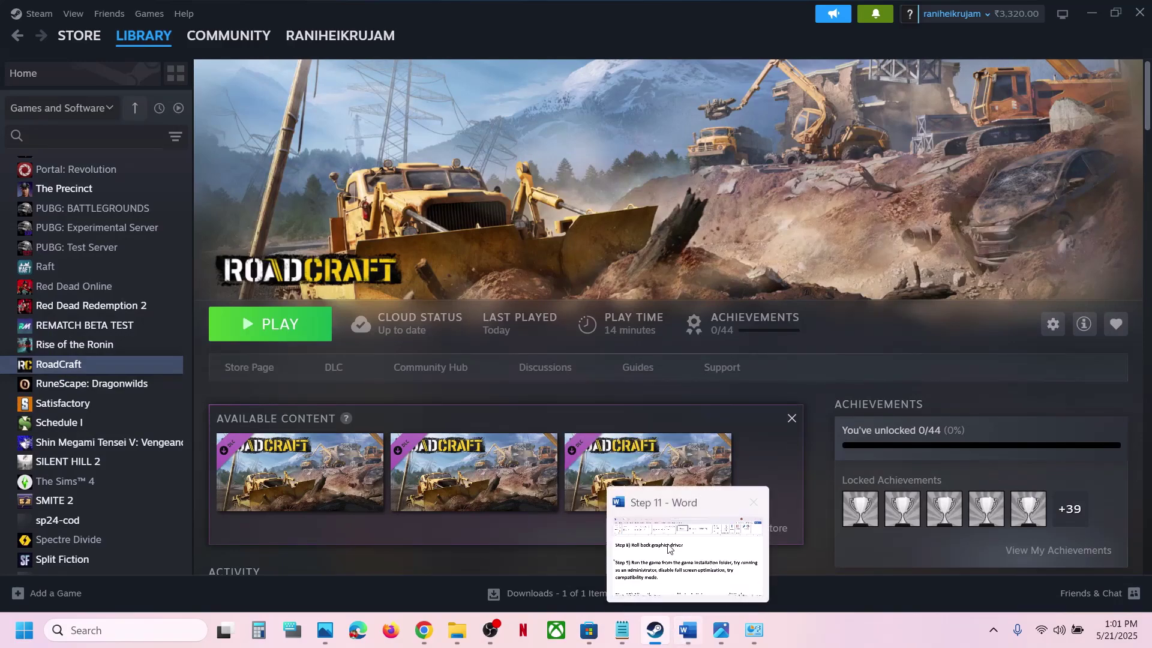
pyautogui.click(674, 564)
pyautogui.scroll(-2, 494, 453)
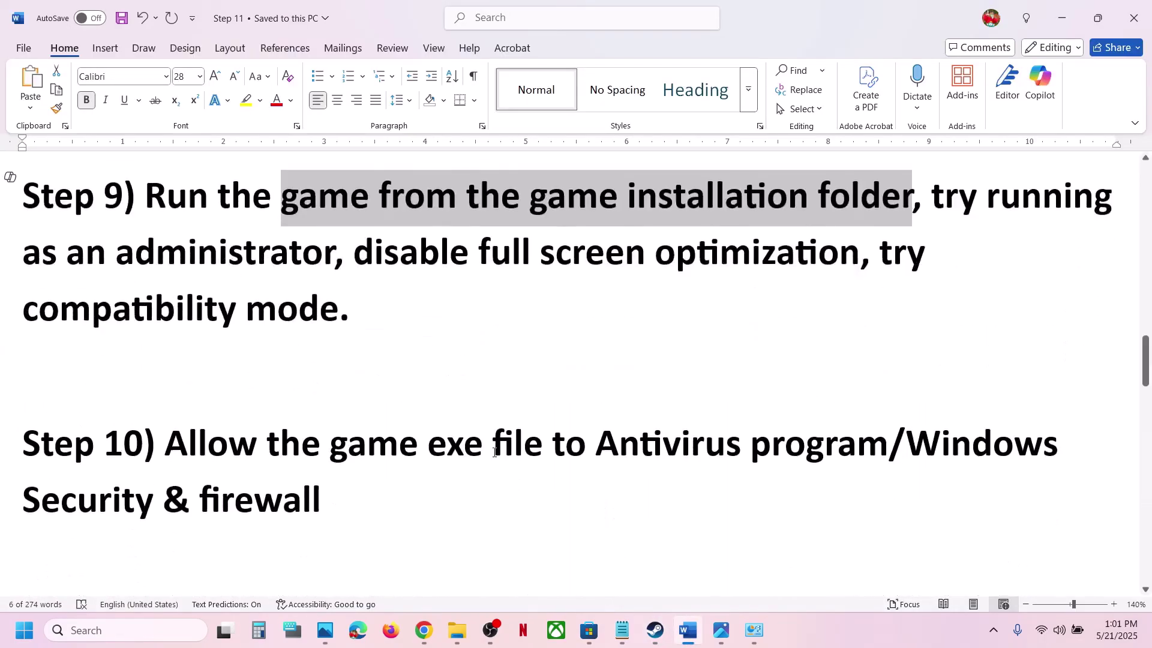
pyautogui.moveTo(301, 438); pyautogui.dragTo(827, 463)
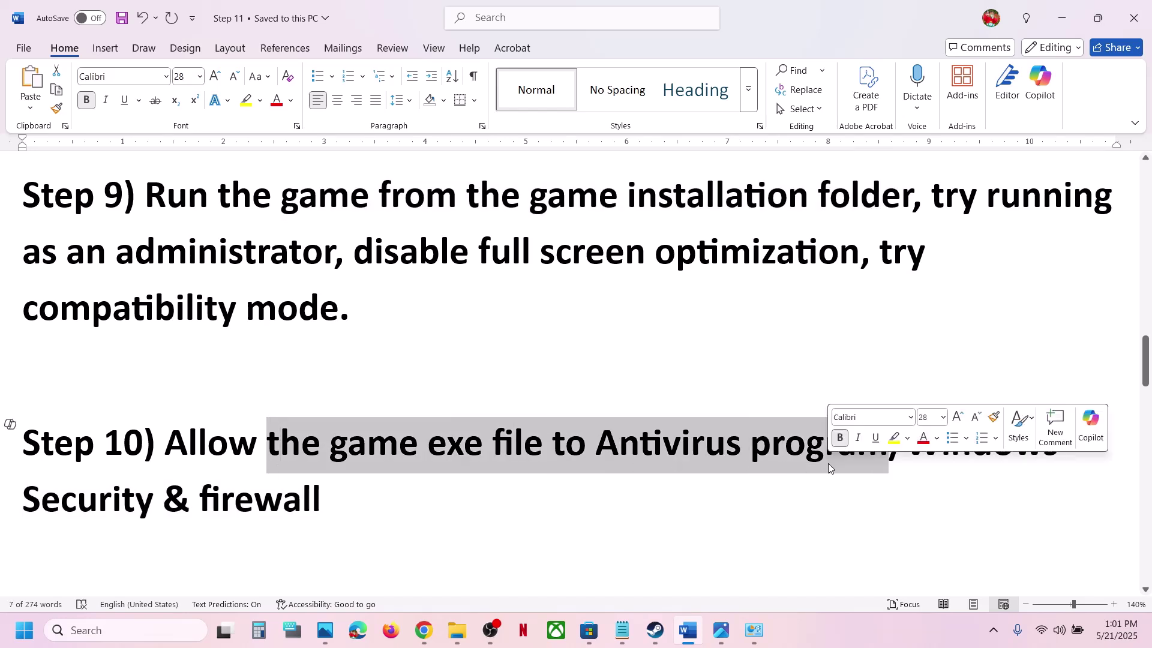
pyautogui.click(693, 466)
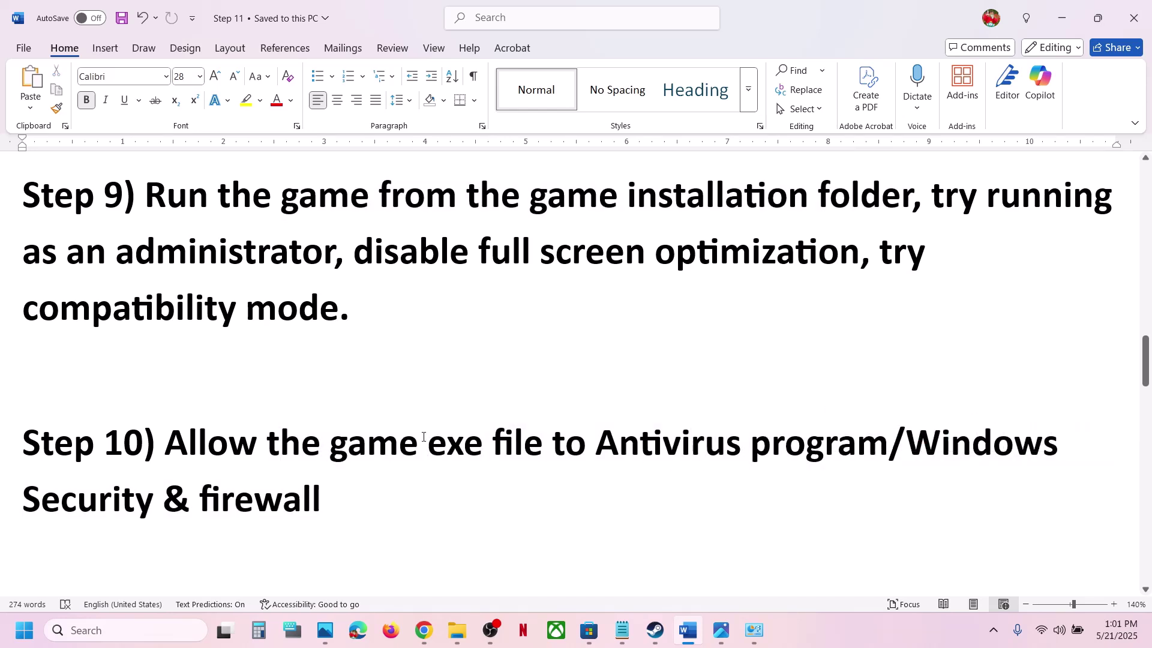
pyautogui.moveTo(419, 436); pyautogui.dragTo(880, 456)
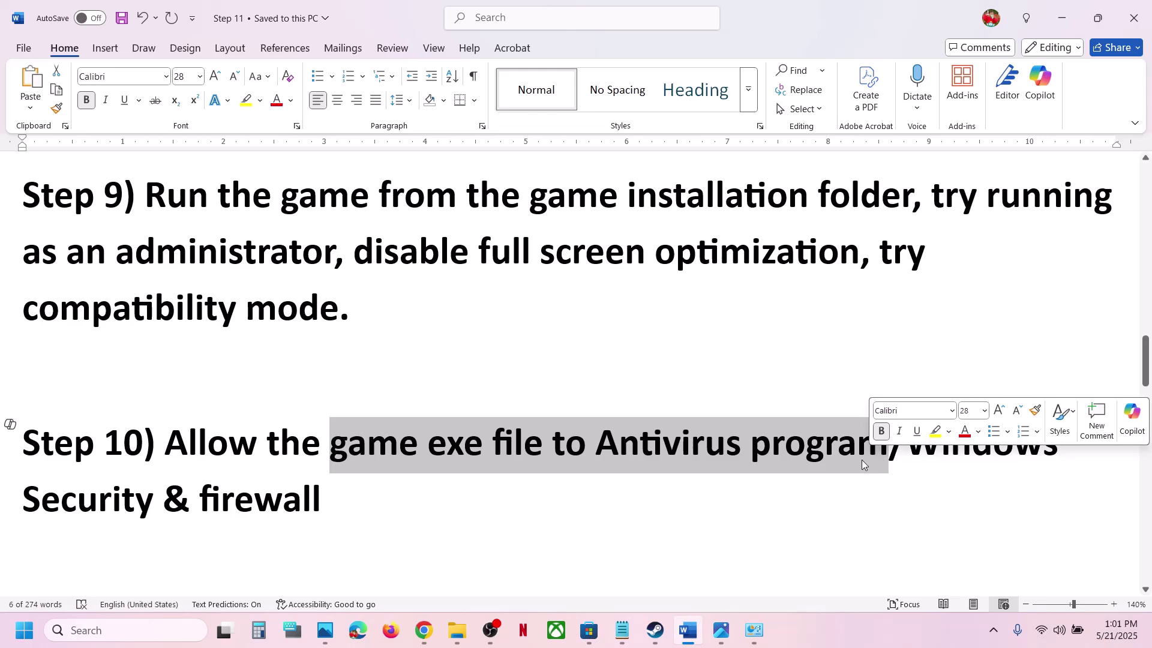
pyautogui.click(730, 478)
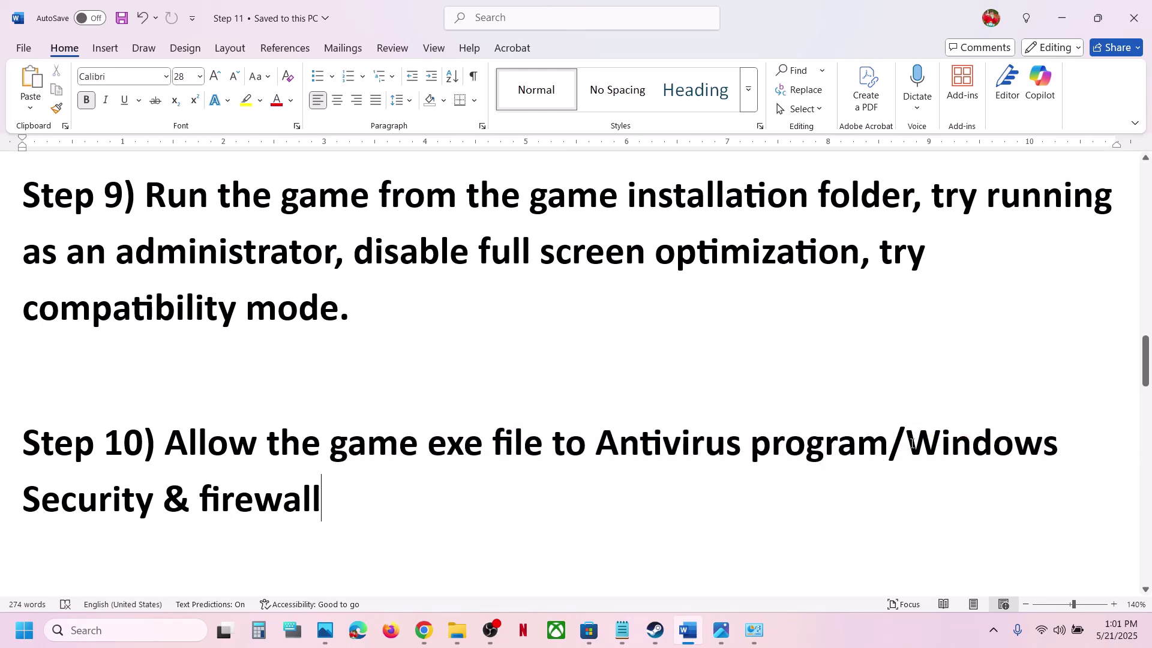
pyautogui.moveTo(911, 443); pyautogui.dragTo(990, 481)
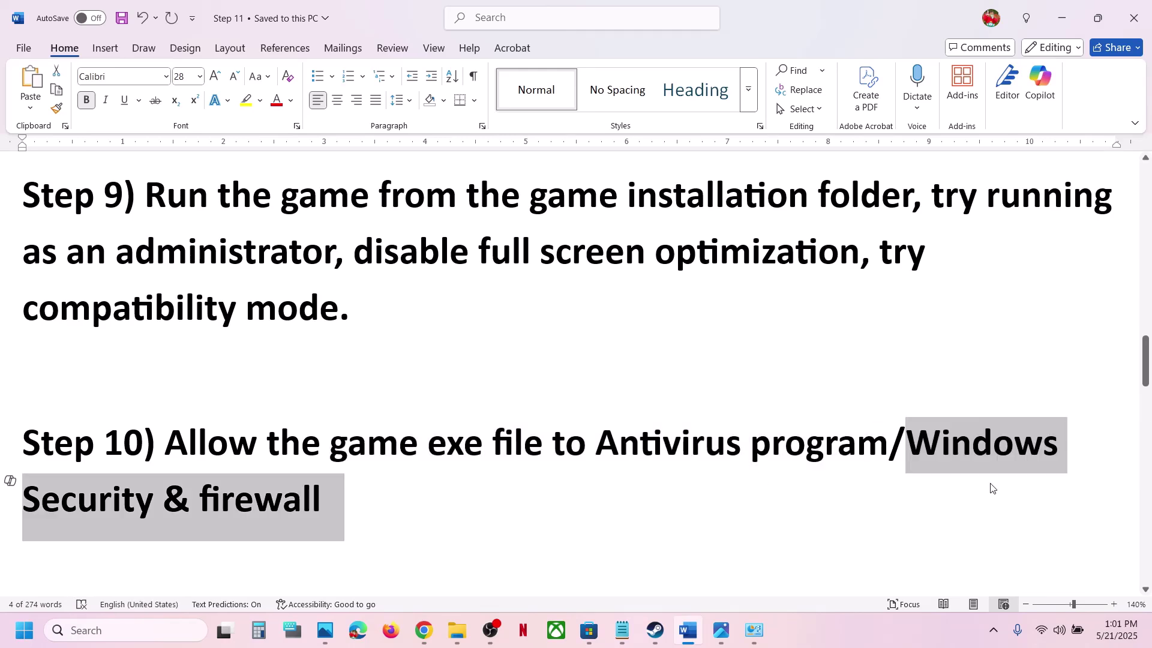
# - Open the Virus & threat protection page of Windows Security from the Windows privacy and security settings
pyautogui.press('super+i')
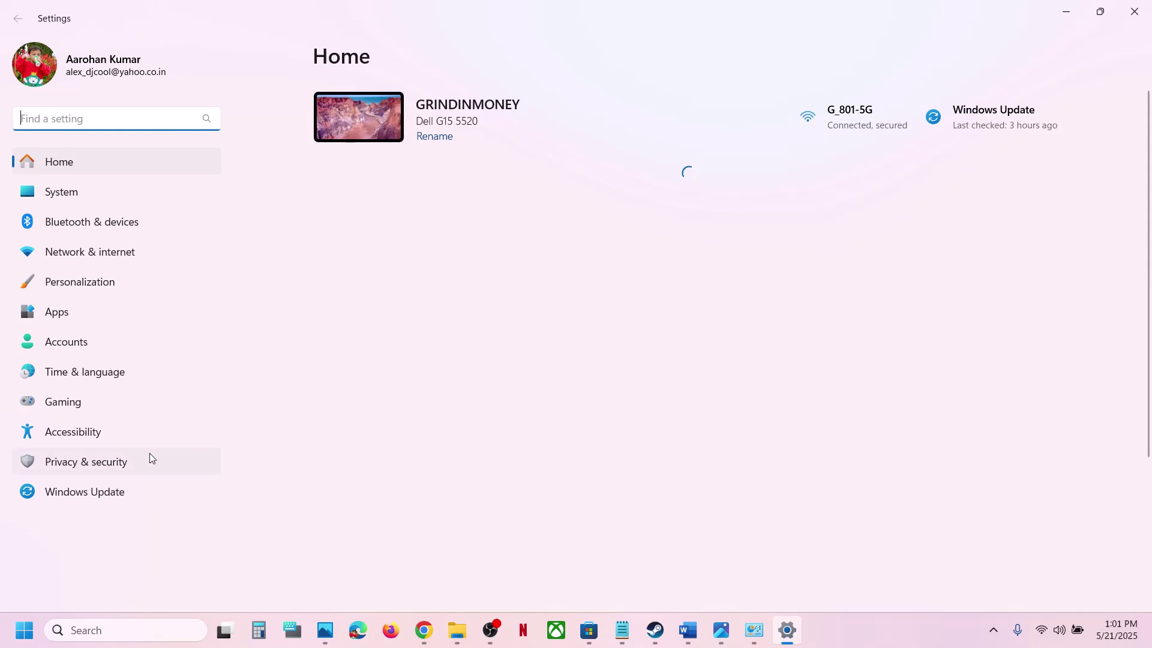
pyautogui.click(122, 461)
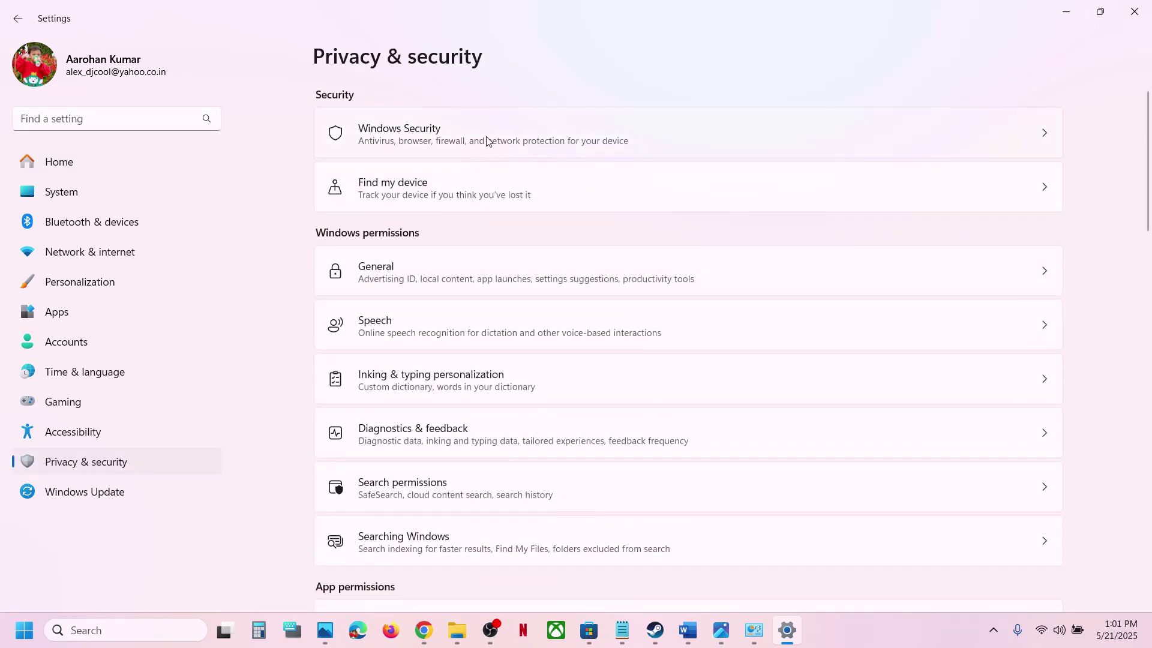
pyautogui.click(606, 135)
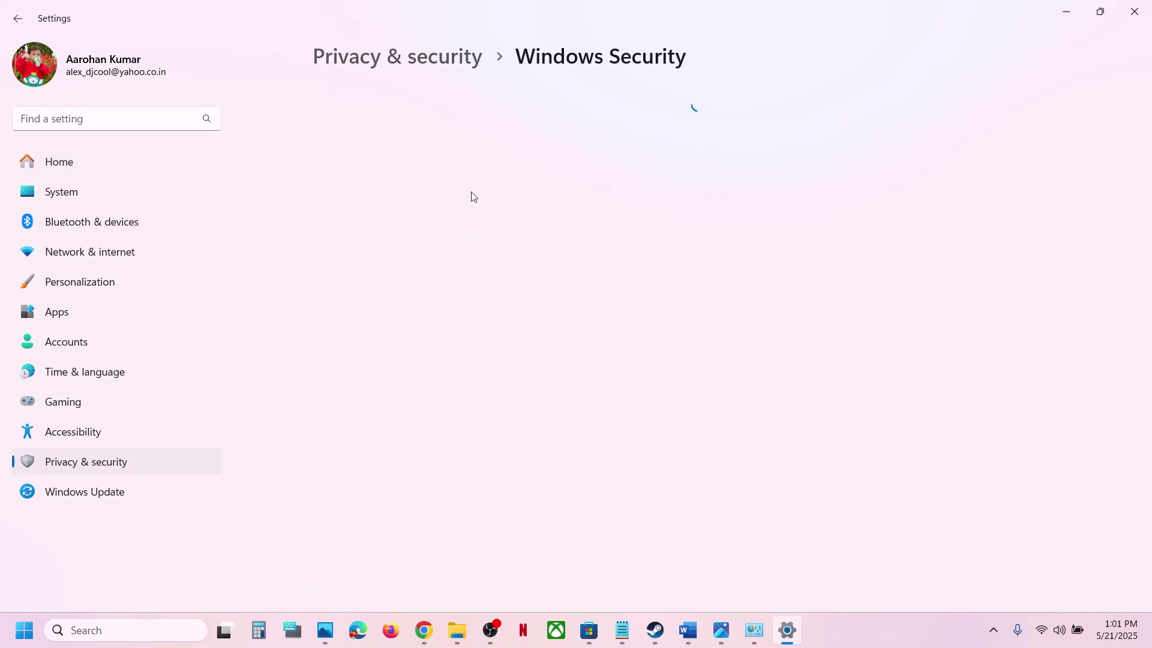
pyautogui.click(446, 230)
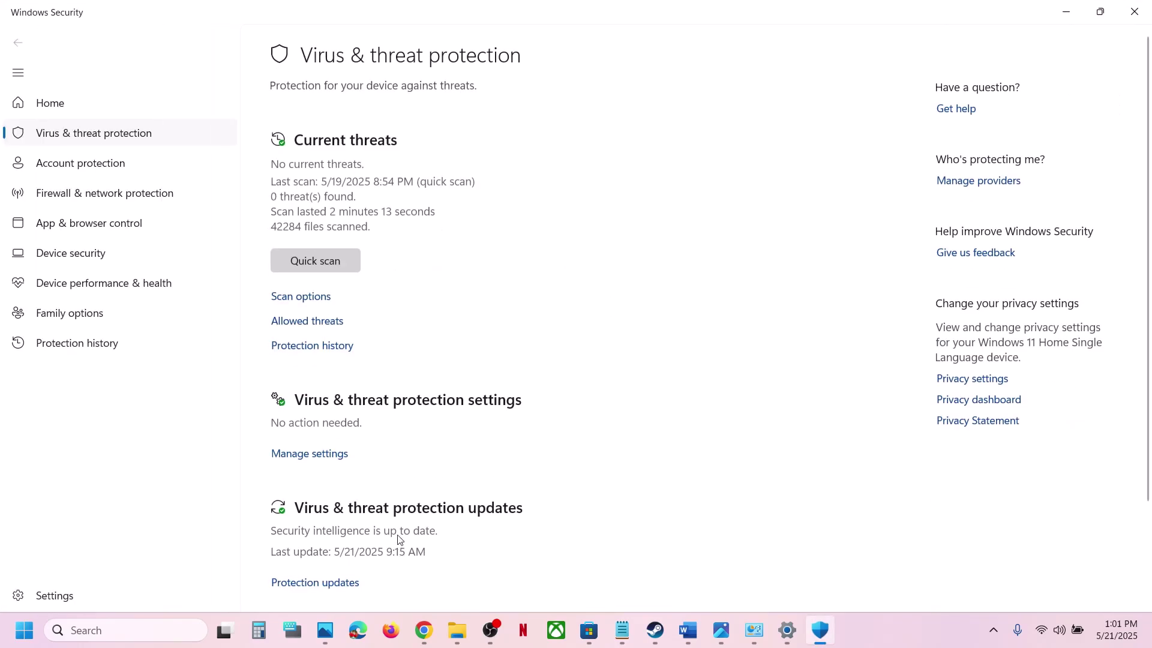
# - Open the list of apps allowed through Controlled folder access in the ransomware protection settings
pyautogui.scroll(-3, 400, 539)
pyautogui.click(356, 559)
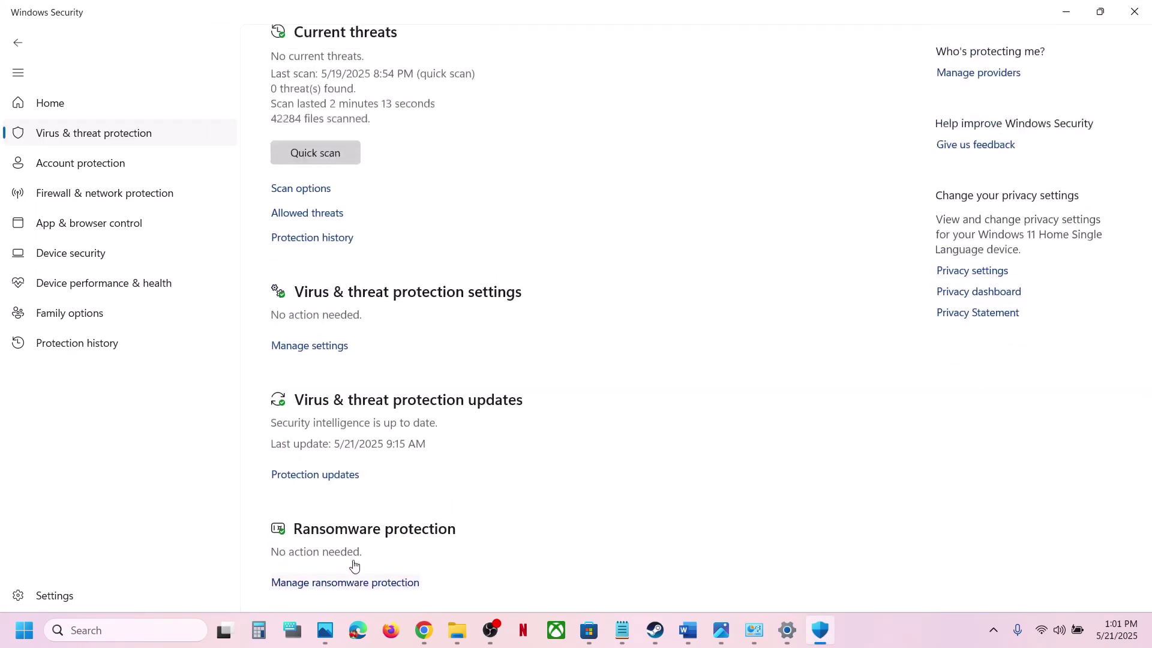
pyautogui.click(370, 321)
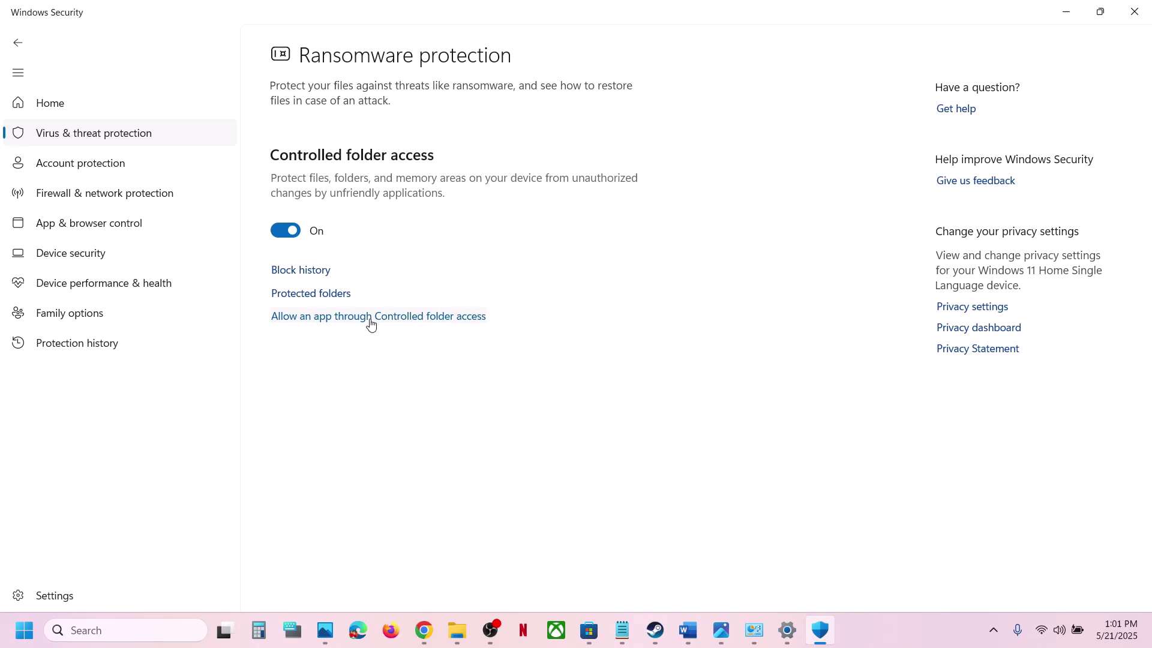
pyautogui.scroll(-1, 476, 204)
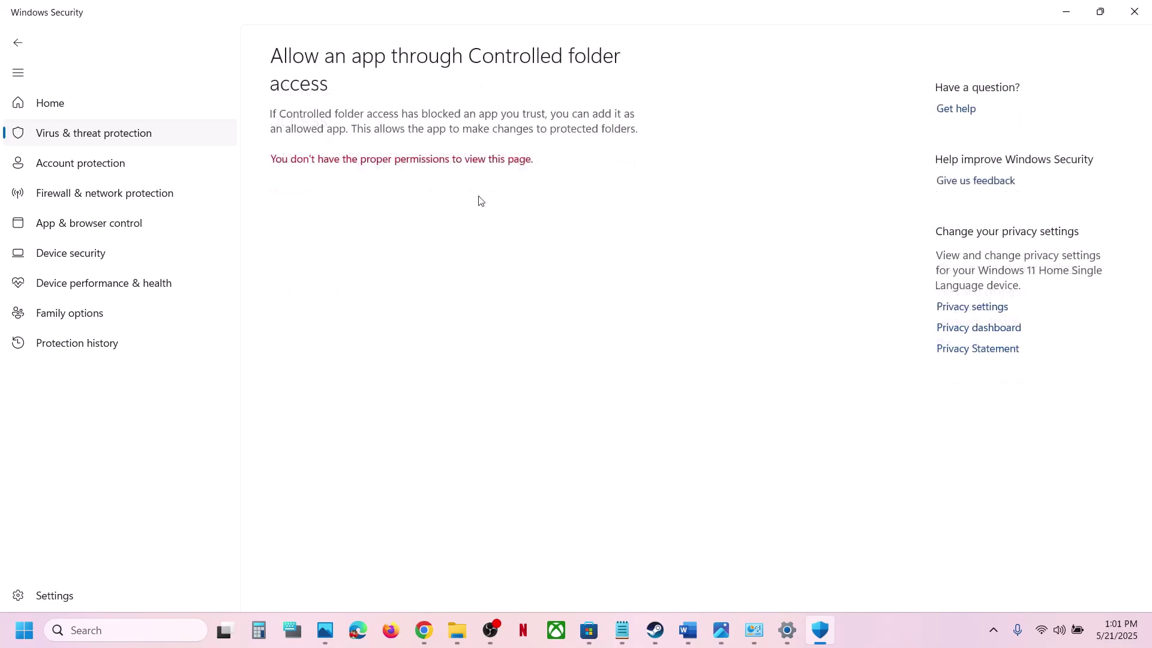
# - Add the Roadcraft application from the RoadCraft\root\bin\pc folder to the apps allowed through Controlled folder access
pyautogui.click(336, 171)
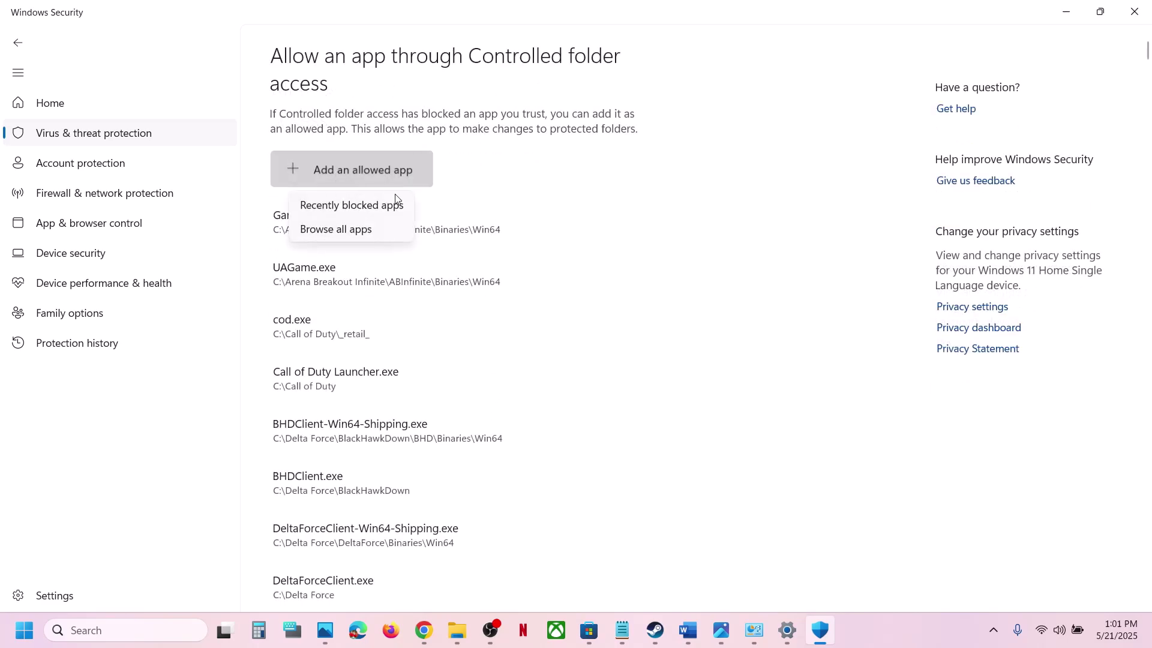
pyautogui.click(354, 227)
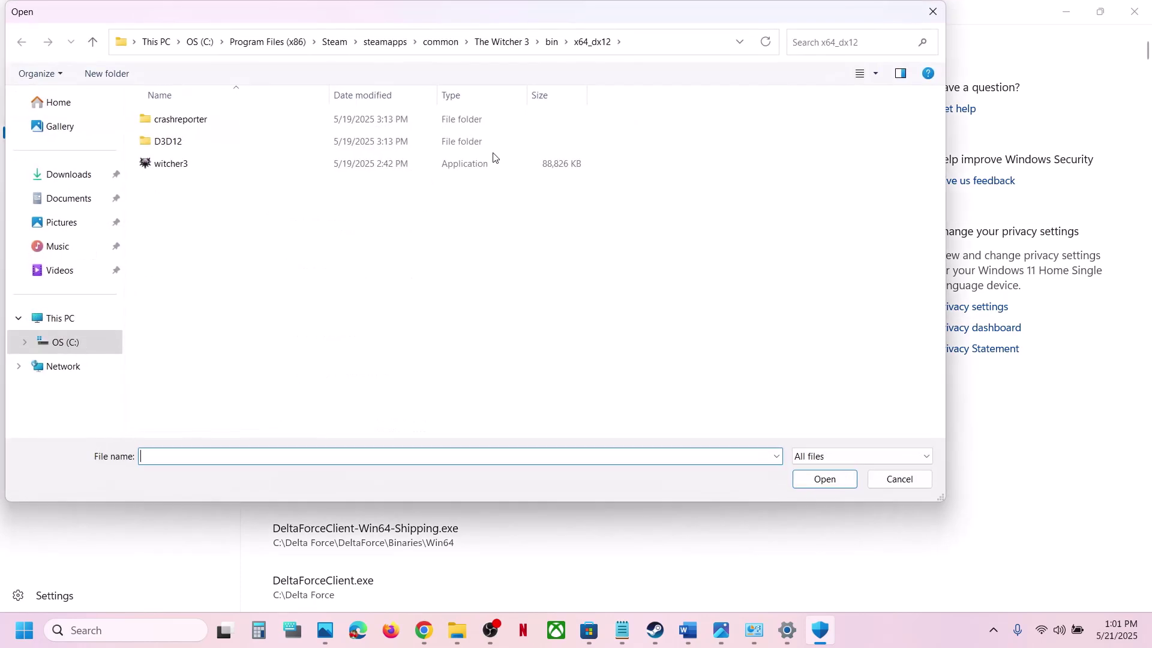
pyautogui.click(415, 42)
pyautogui.click(442, 44)
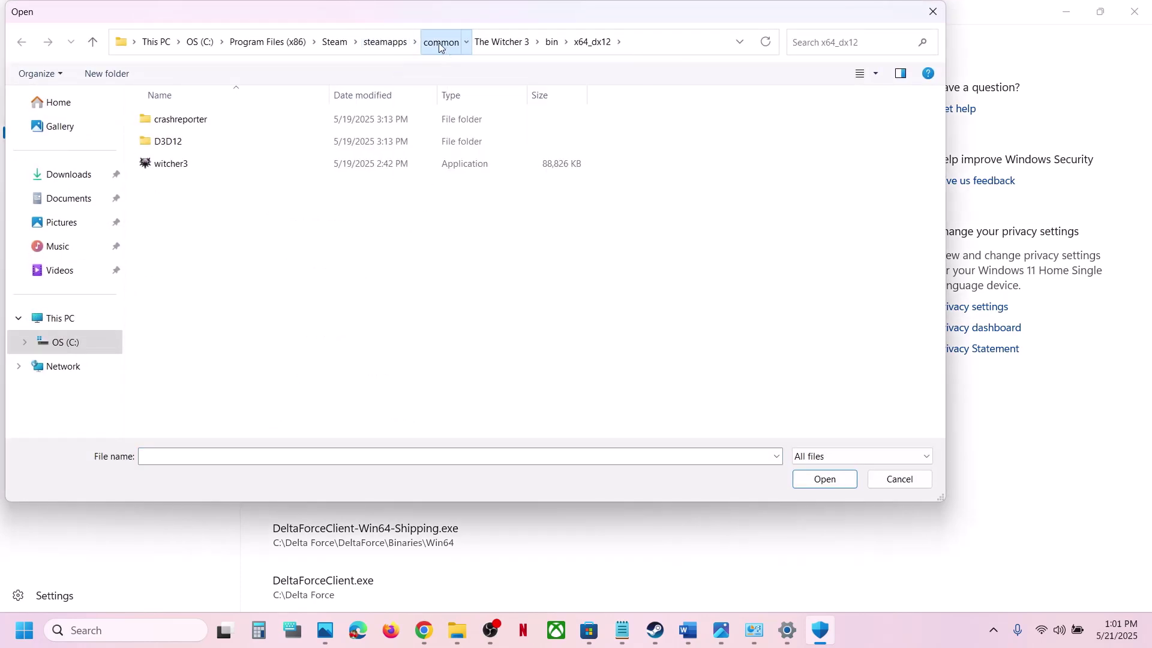
pyautogui.click(441, 45)
pyautogui.doubleClick(179, 165)
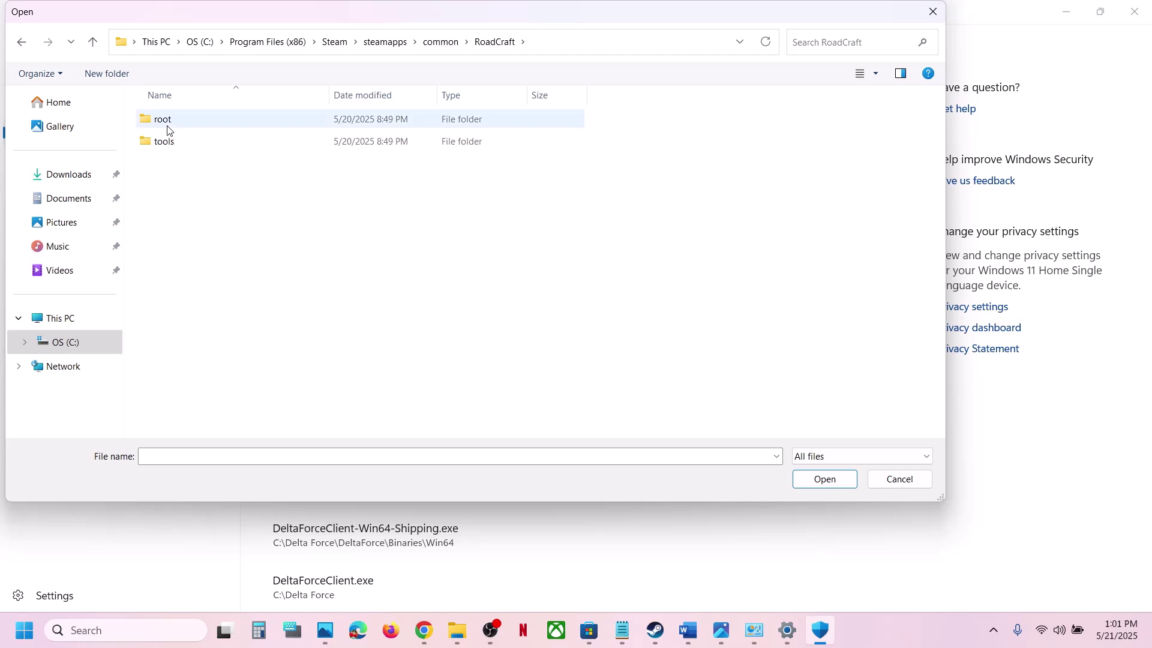
pyautogui.doubleClick(167, 122)
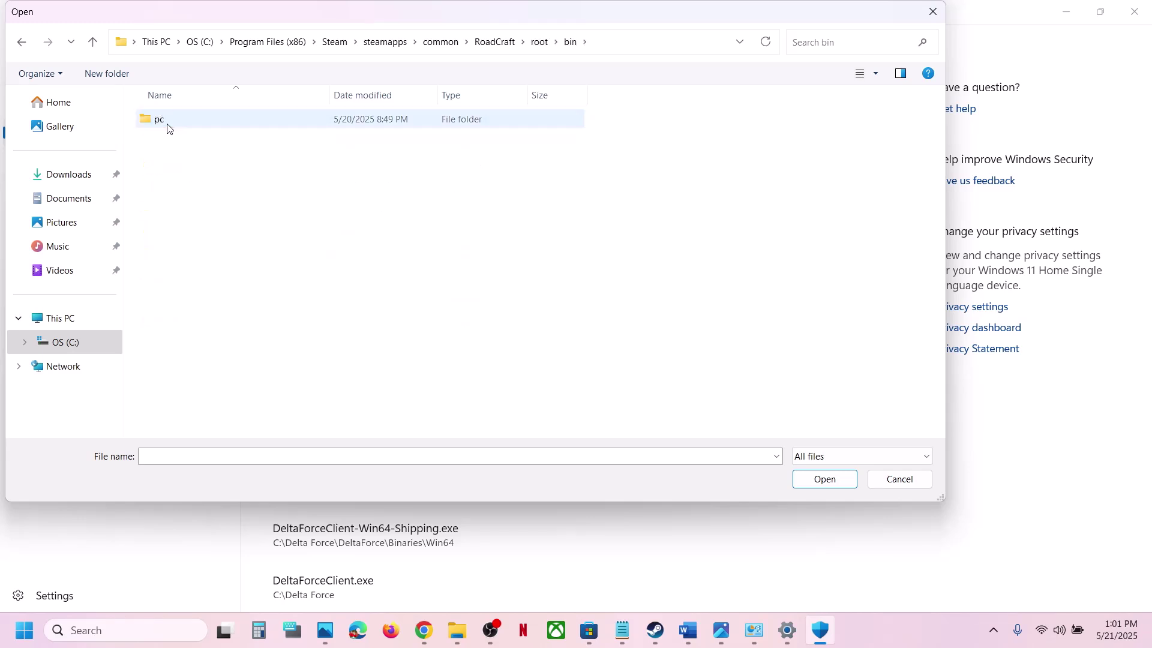
pyautogui.doubleClick(167, 123)
pyautogui.doubleClick(168, 123)
pyautogui.click(212, 233)
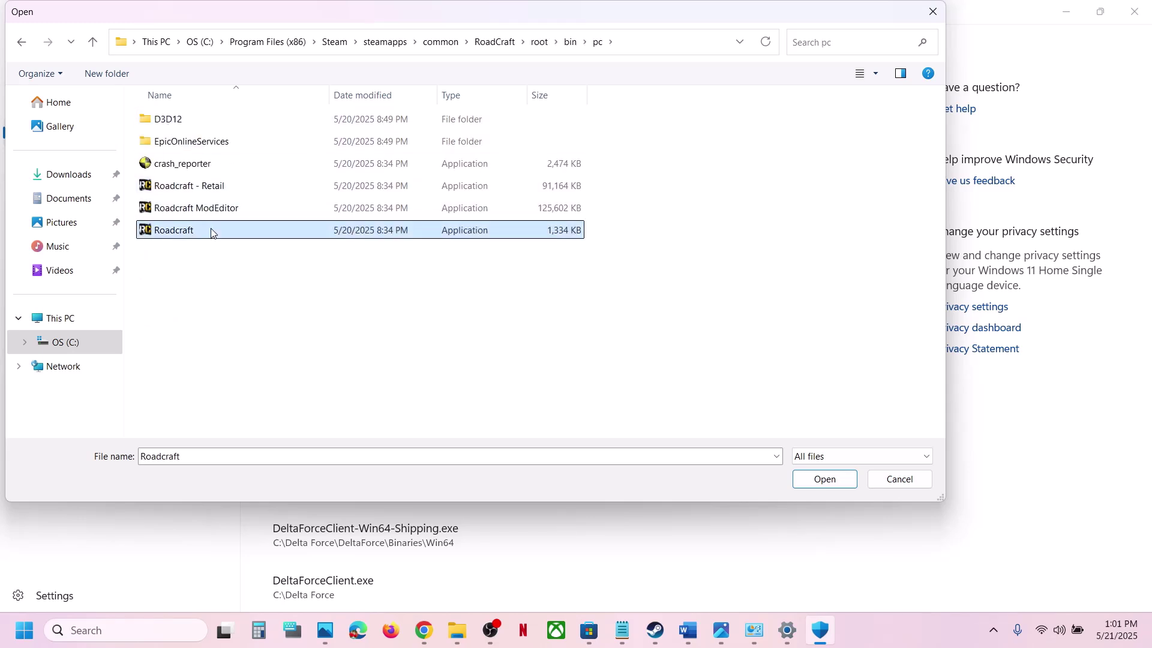
pyautogui.click(826, 479)
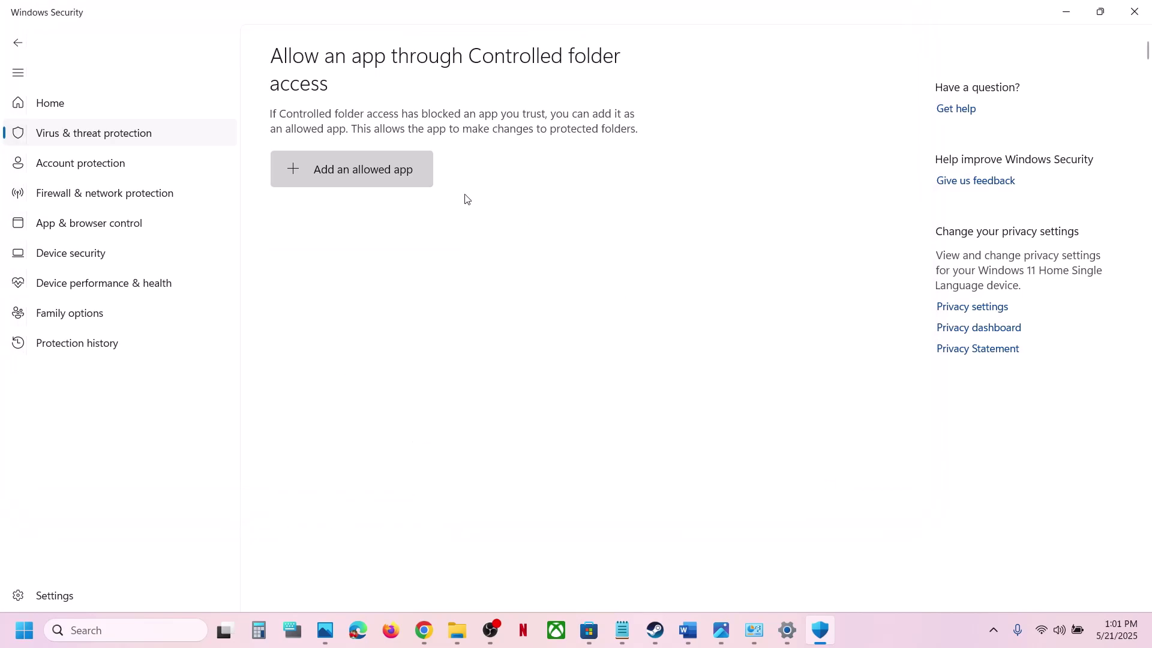
# - Allow the Roadcraft - Retail application from the same pc folder through Controlled folder access
pyautogui.click(394, 178)
pyautogui.click(287, 227)
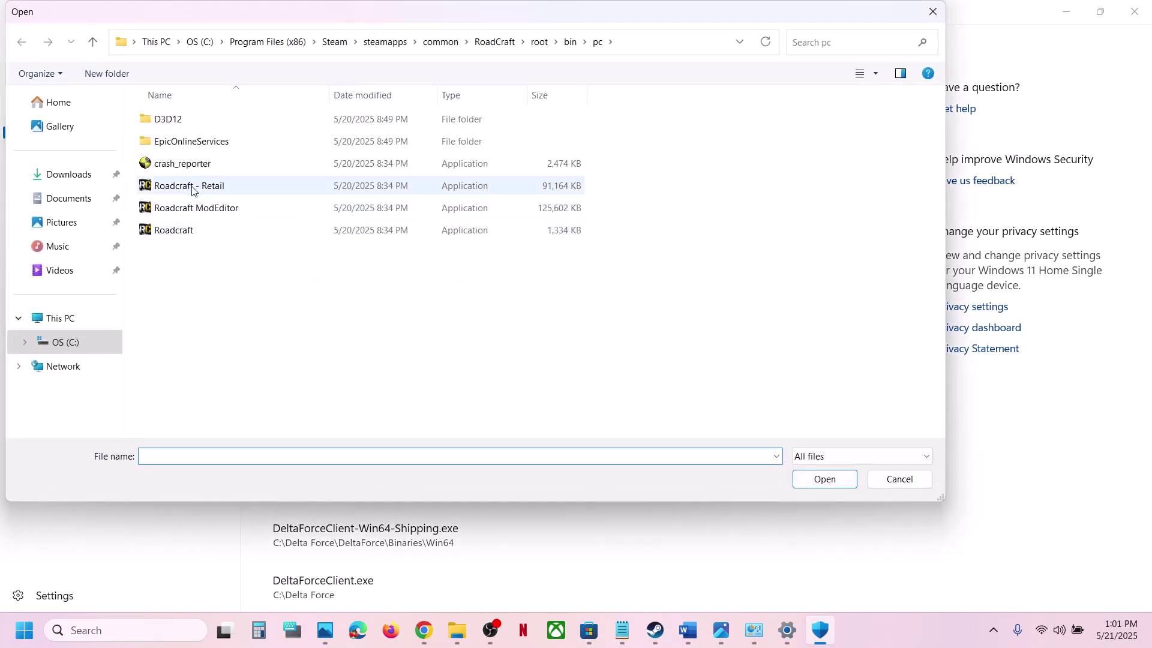
pyautogui.click(193, 187)
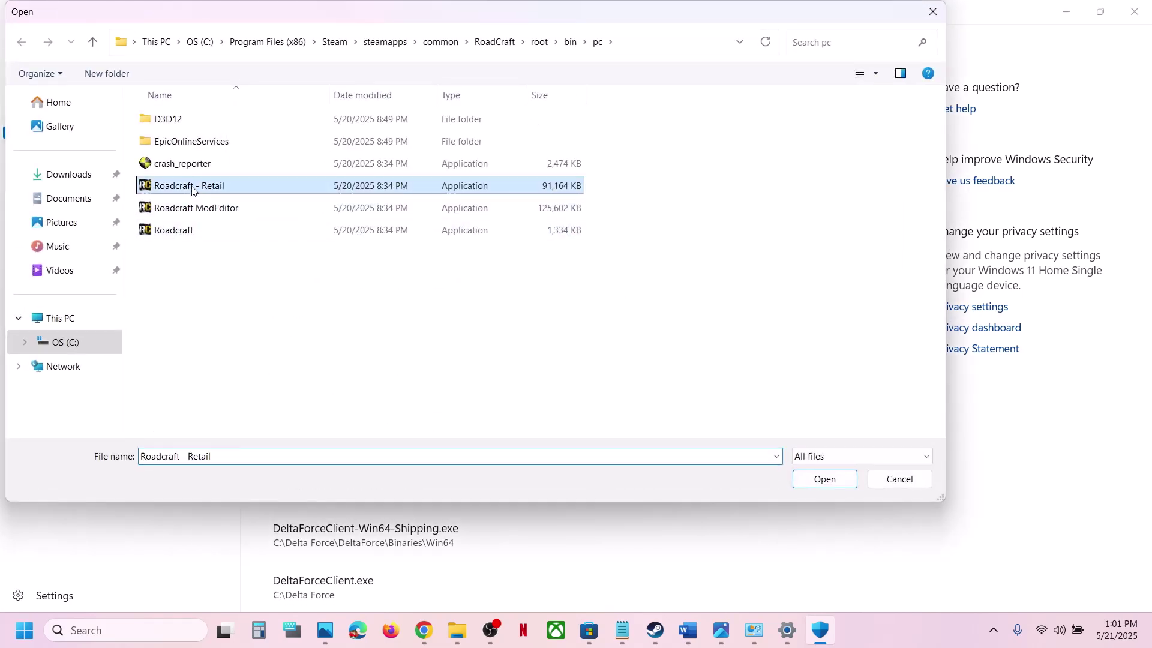
pyautogui.click(813, 485)
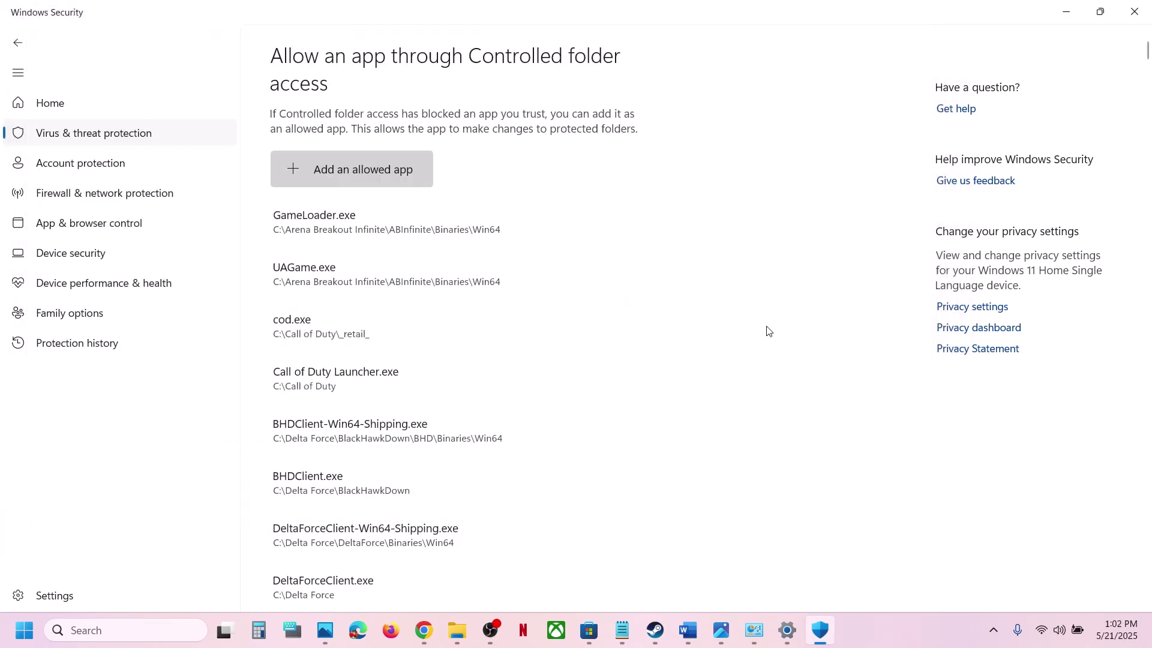
# - Open the Windows Defender Firewall list of allowed apps from Control Panel's System and Security category
pyautogui.click(125, 633)
pyautogui.write('control')
pyautogui.press('Return')
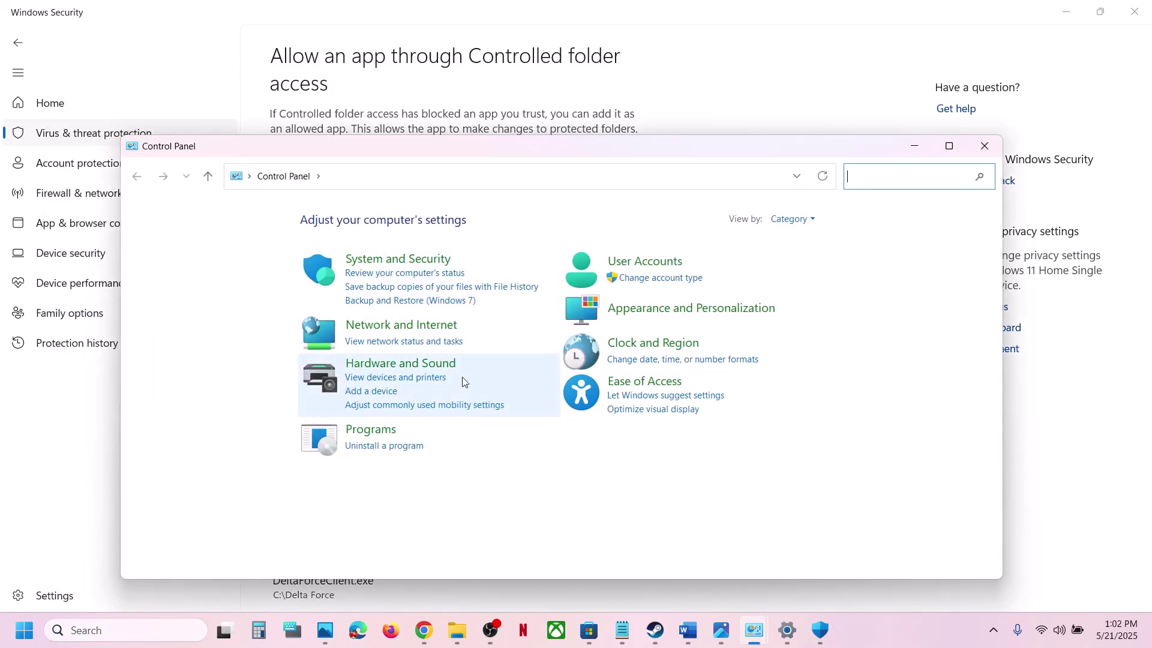
pyautogui.click(387, 259)
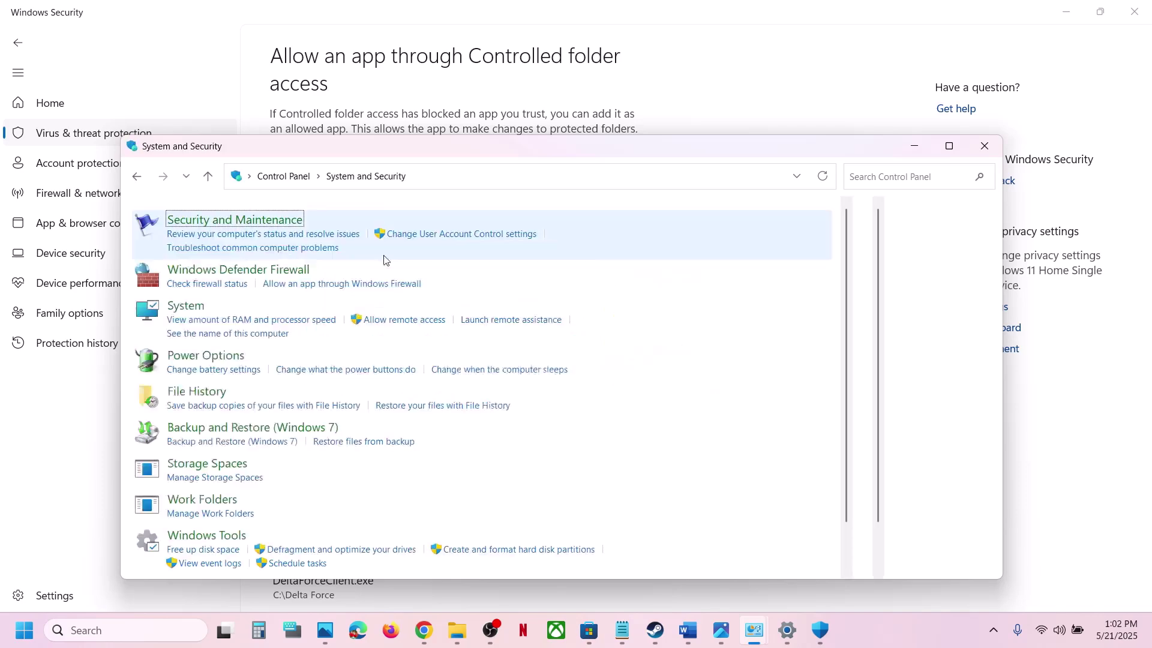
pyautogui.click(320, 273)
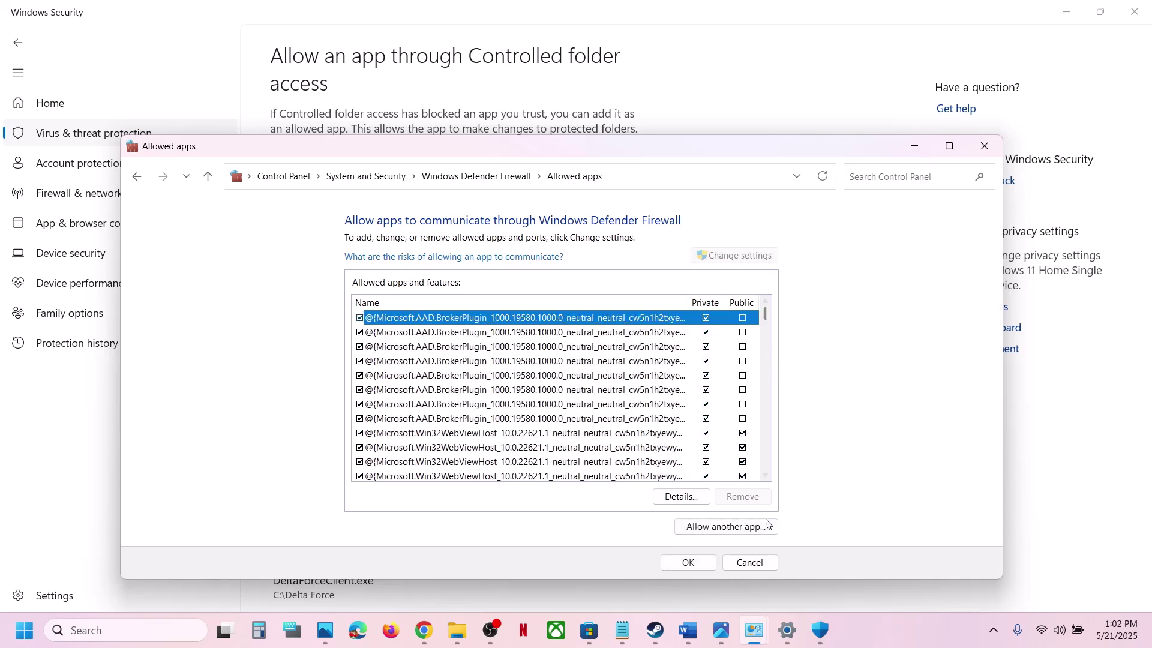
# - Add the Roadcraft application from RoadCraft\root\bin\pc to the apps allowed through Windows Defender Firewall
pyautogui.click(766, 524)
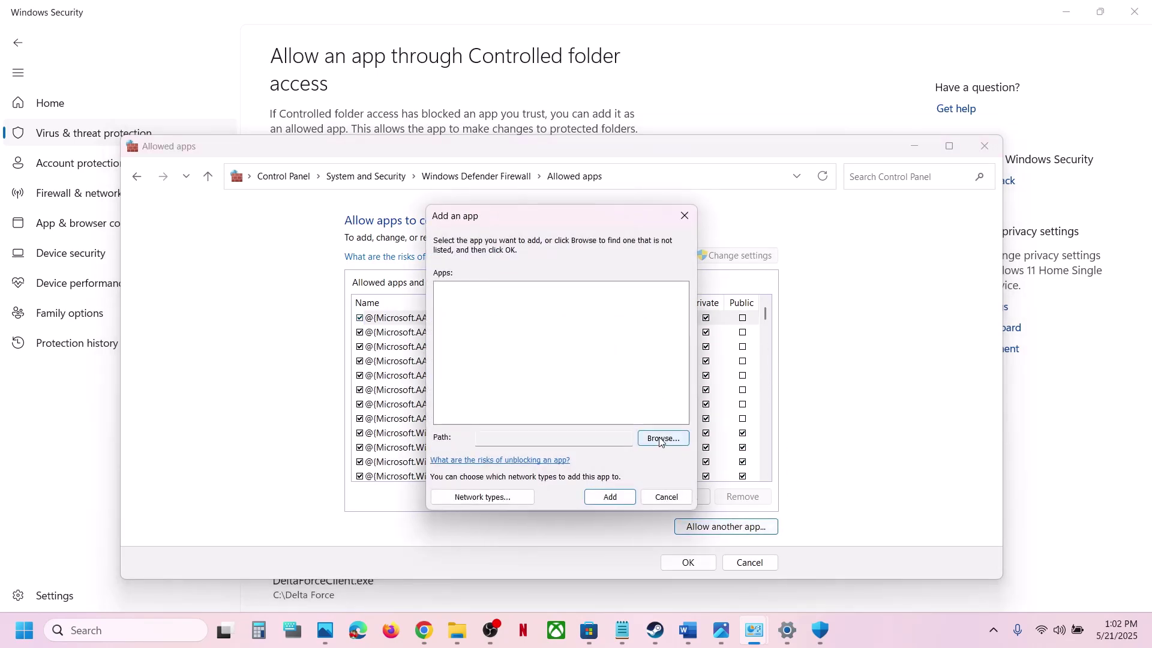
pyautogui.click(661, 439)
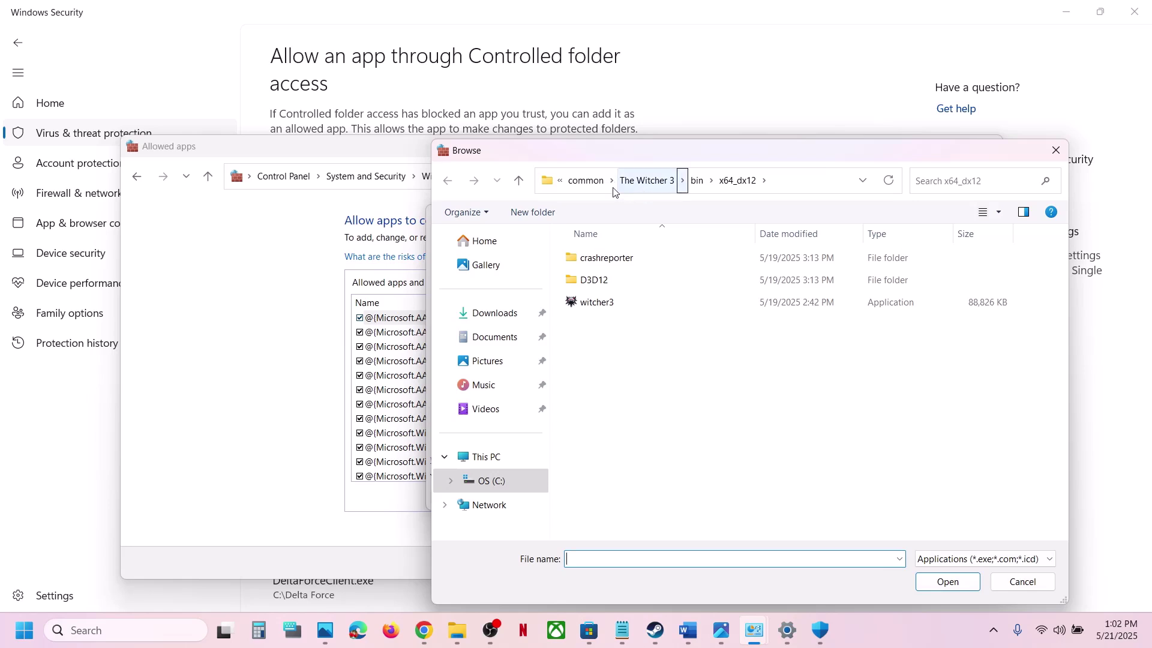
pyautogui.click(584, 182)
pyautogui.click(637, 304)
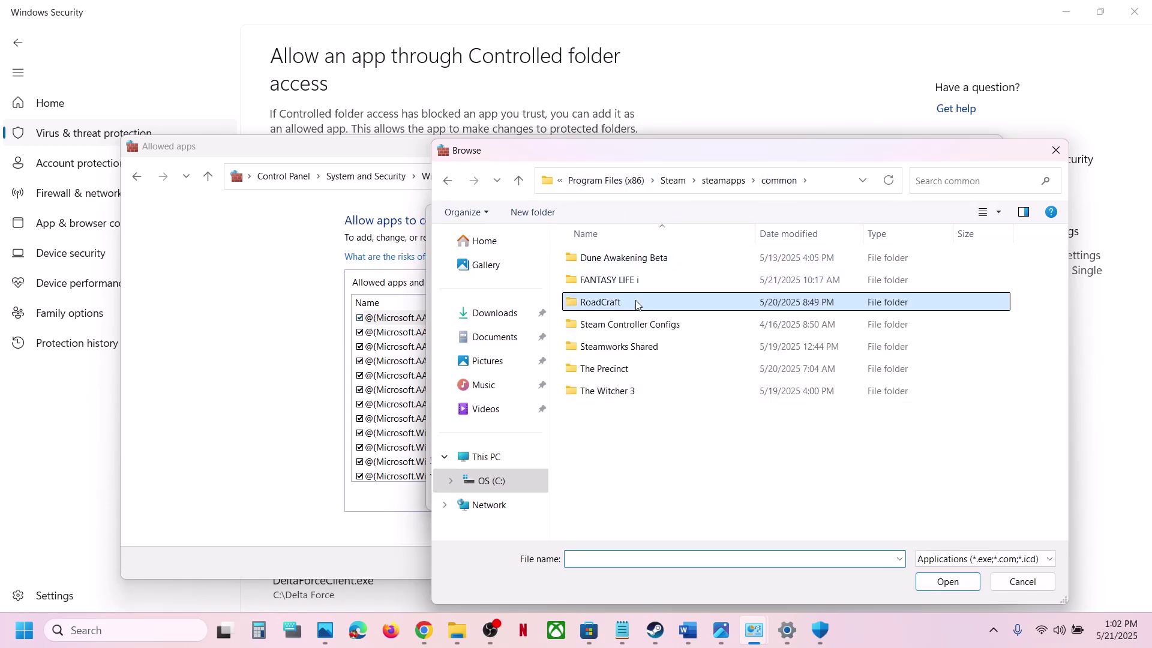
pyautogui.doubleClick(637, 304)
pyautogui.doubleClick(604, 259)
pyautogui.doubleClick(606, 261)
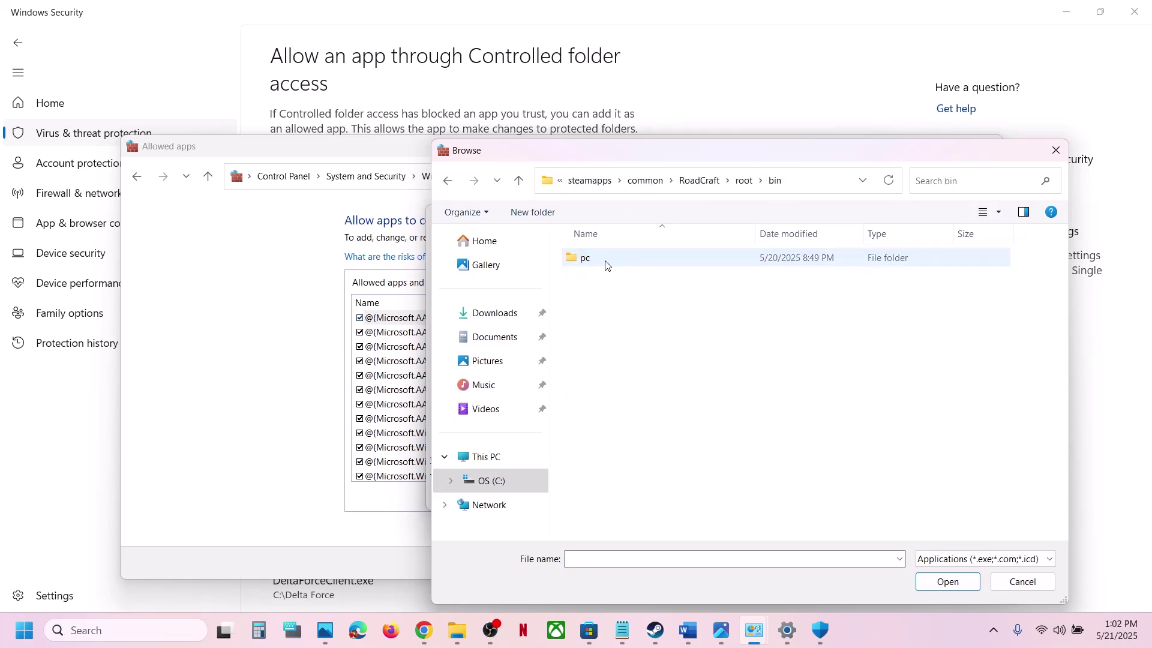
pyautogui.doubleClick(606, 264)
pyautogui.click(616, 364)
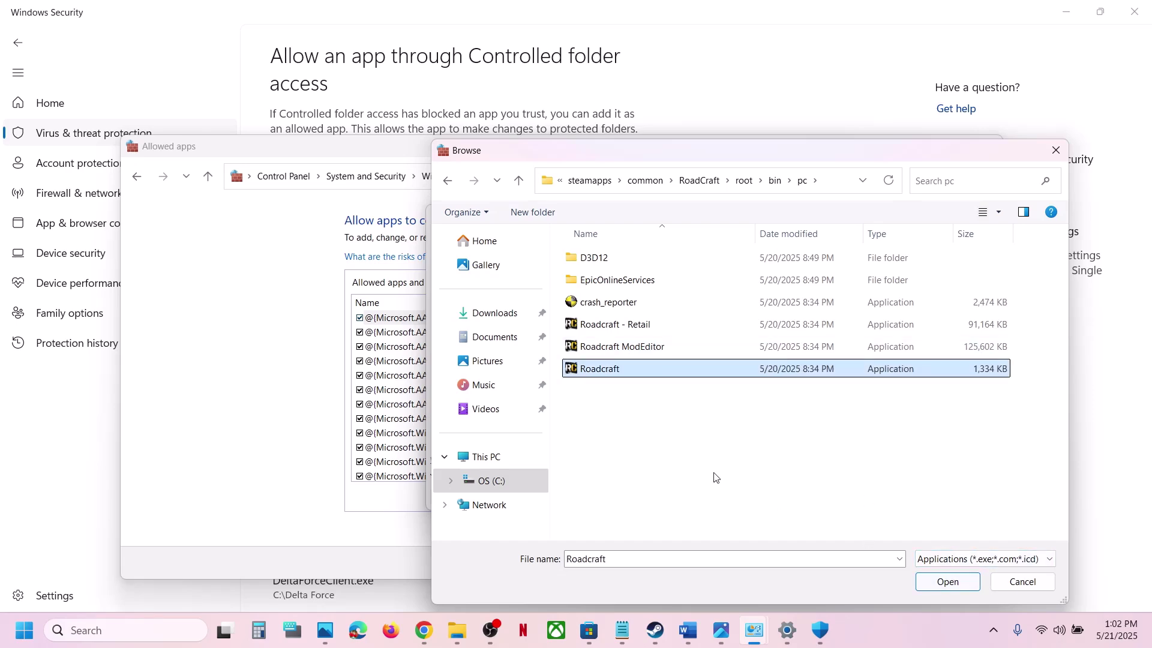
pyautogui.click(959, 583)
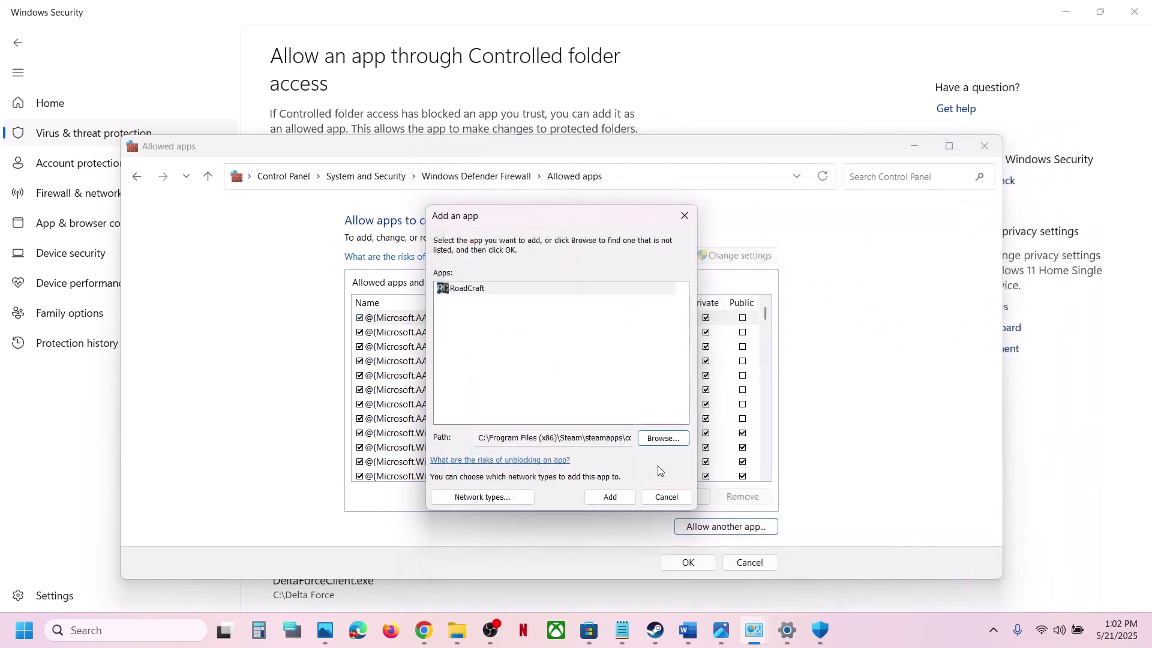
pyautogui.click(602, 496)
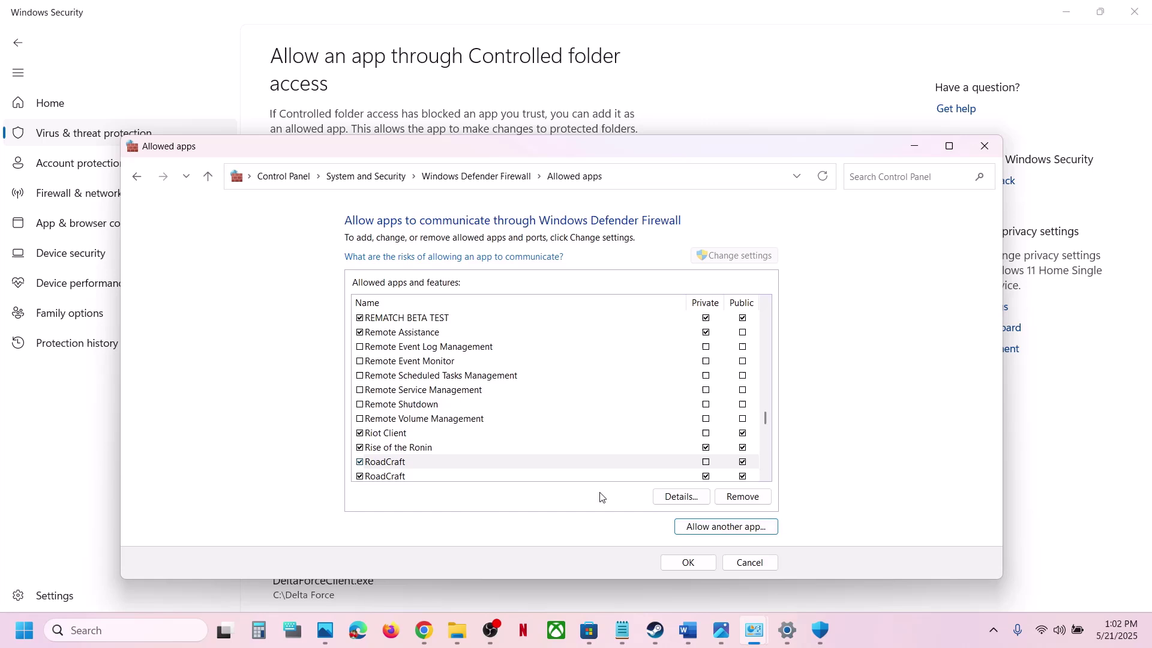
# - Try to add the Roadcraft - Retail application to the firewall's allowed apps, and close the Add an app dialog
pyautogui.click(690, 524)
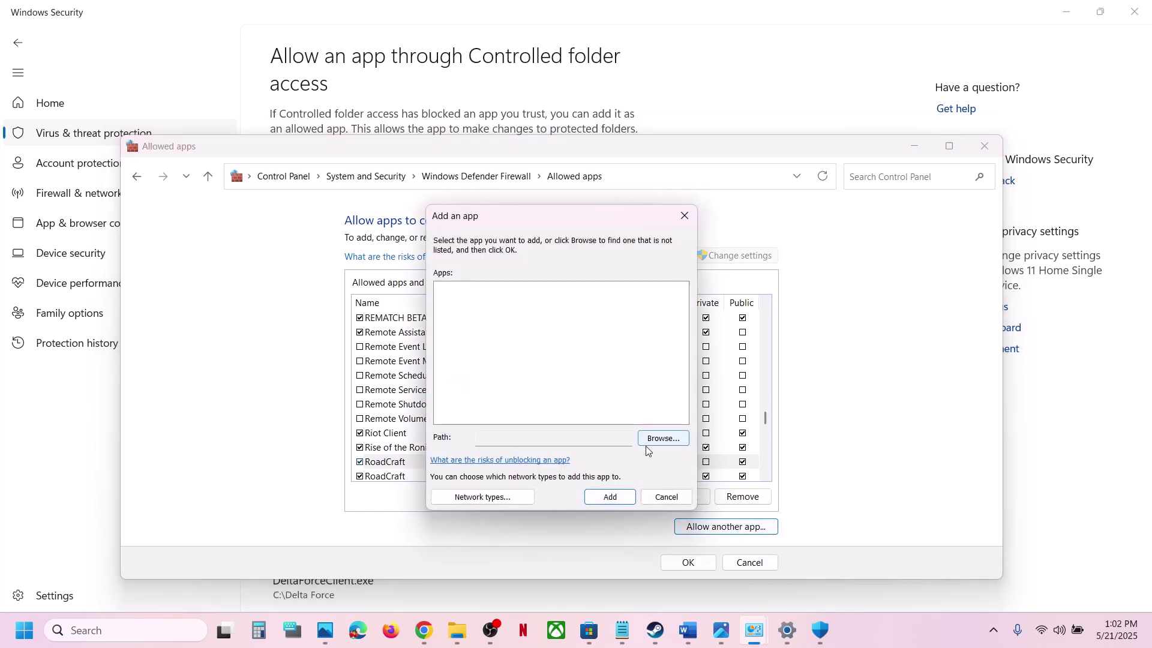
pyautogui.click(654, 440)
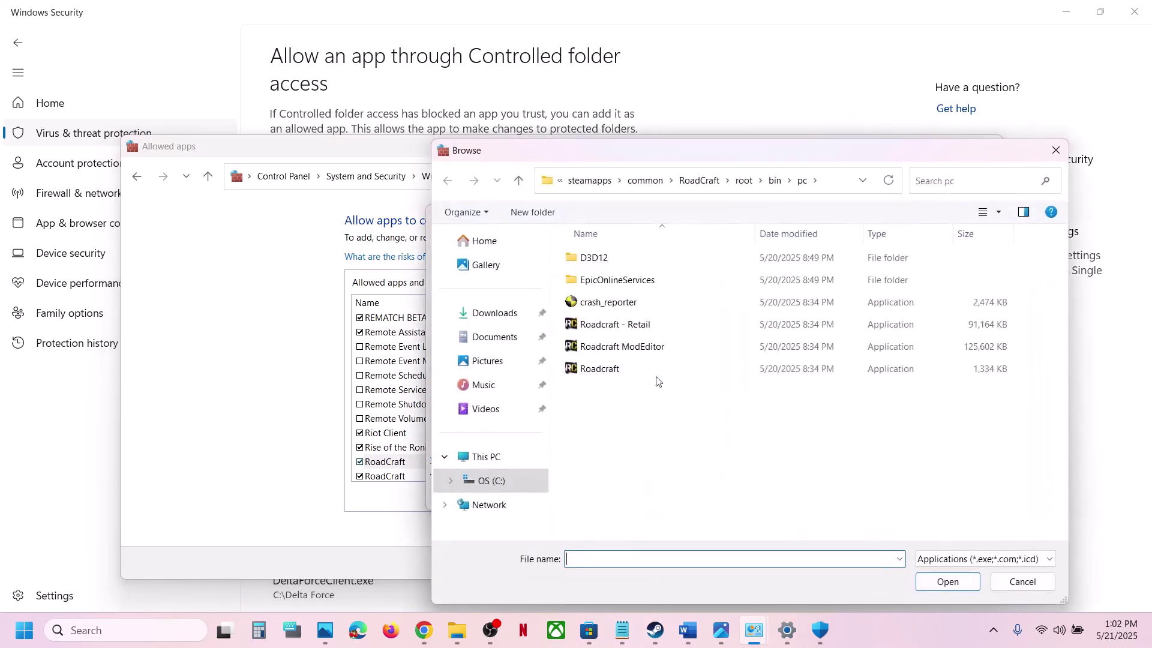
pyautogui.click(632, 324)
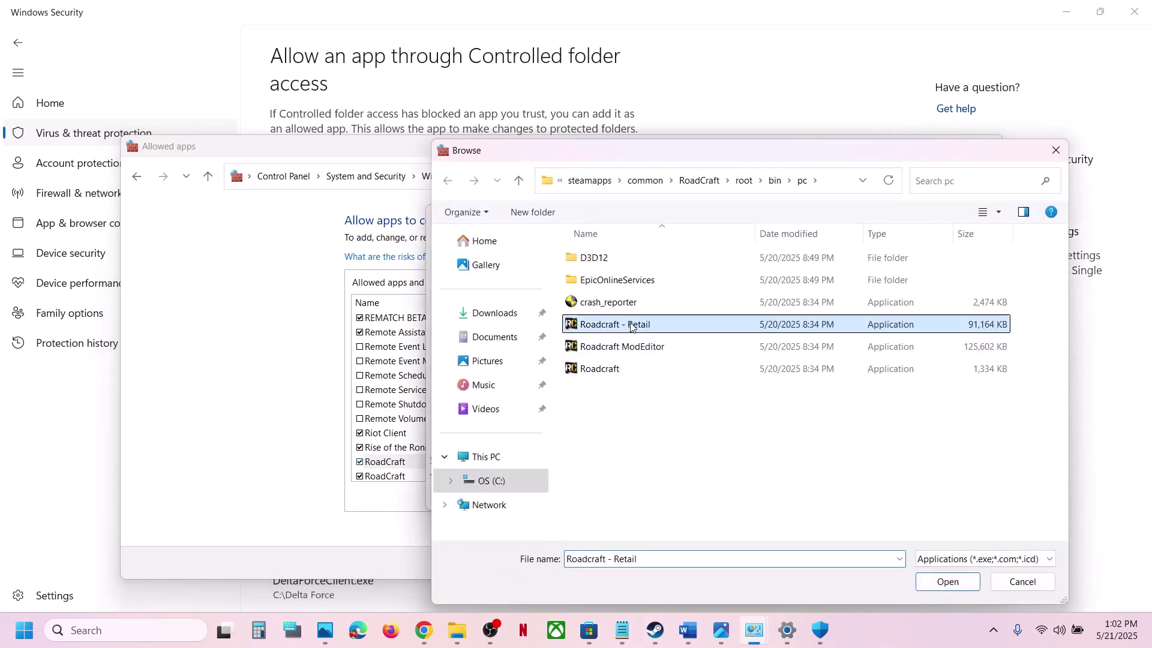
pyautogui.click(947, 582)
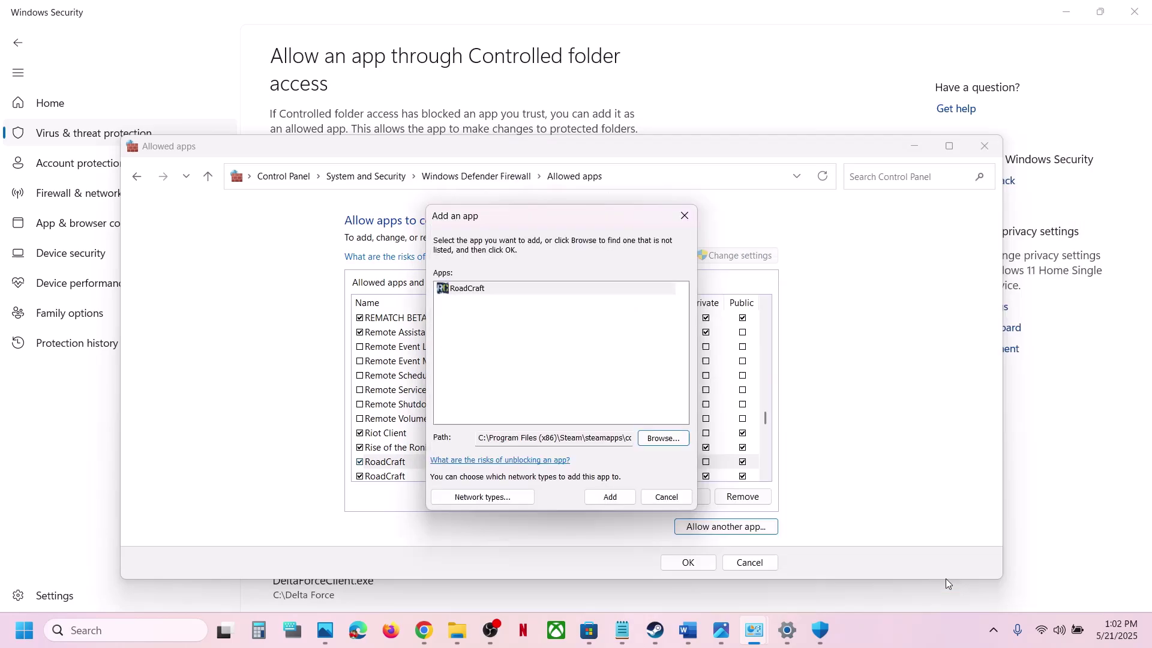
pyautogui.click(612, 497)
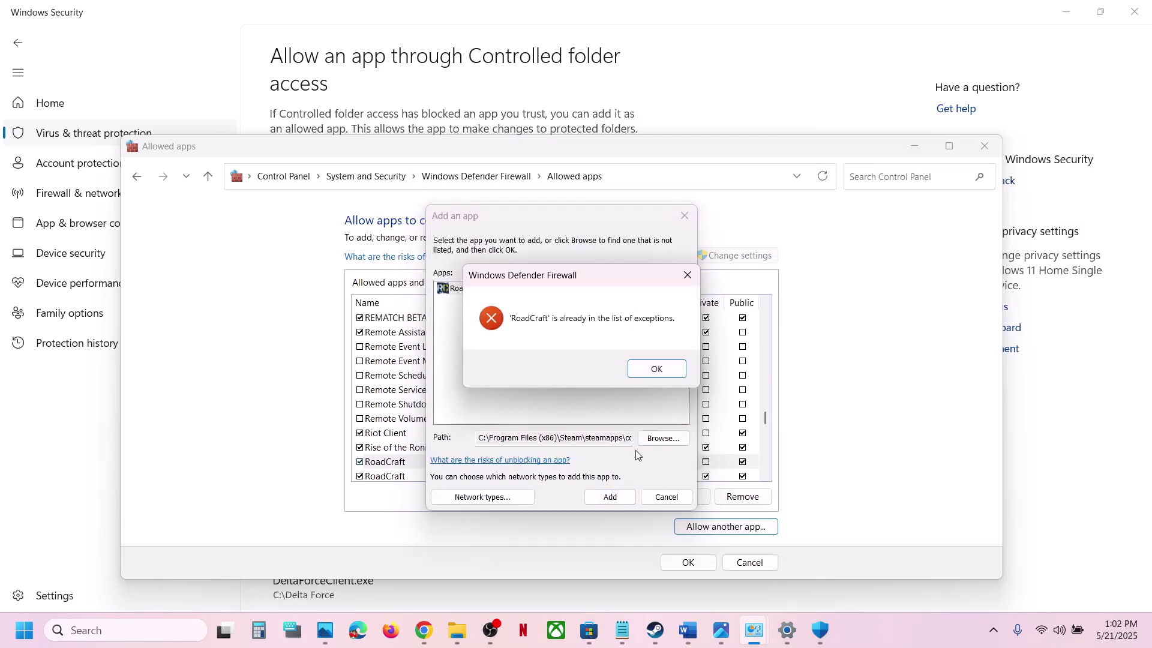
pyautogui.click(663, 375)
pyautogui.click(686, 214)
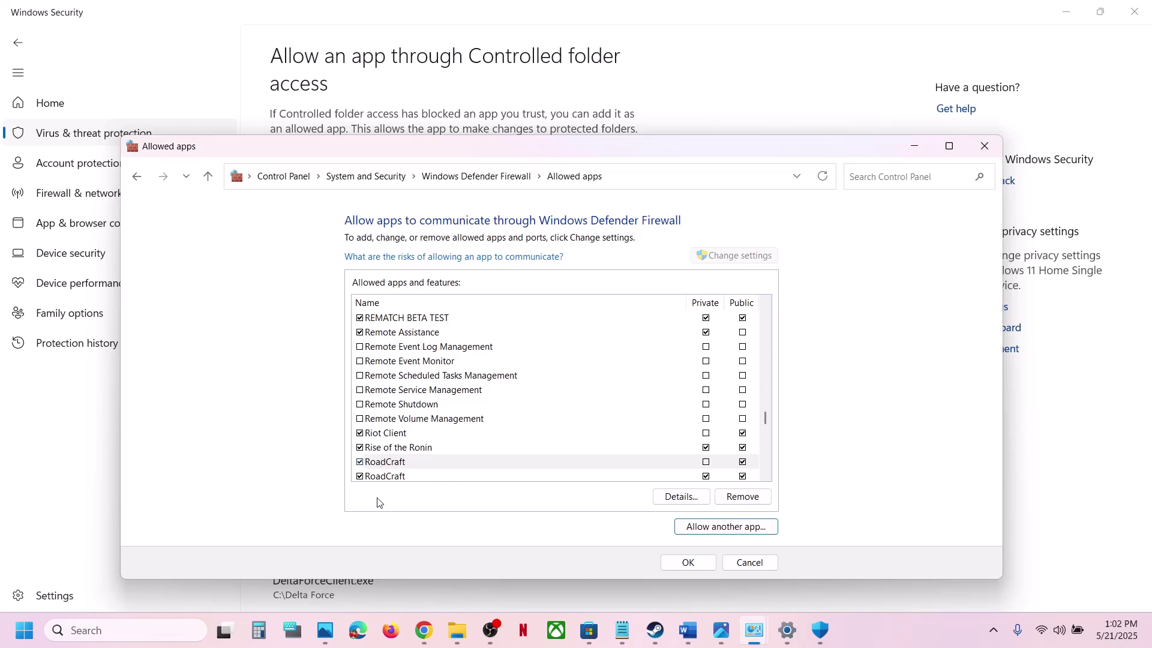
# - Select the first RoadCraft entry in the firewall list, and close the Allowed apps, Windows Security and Settings windows
pyautogui.click(383, 466)
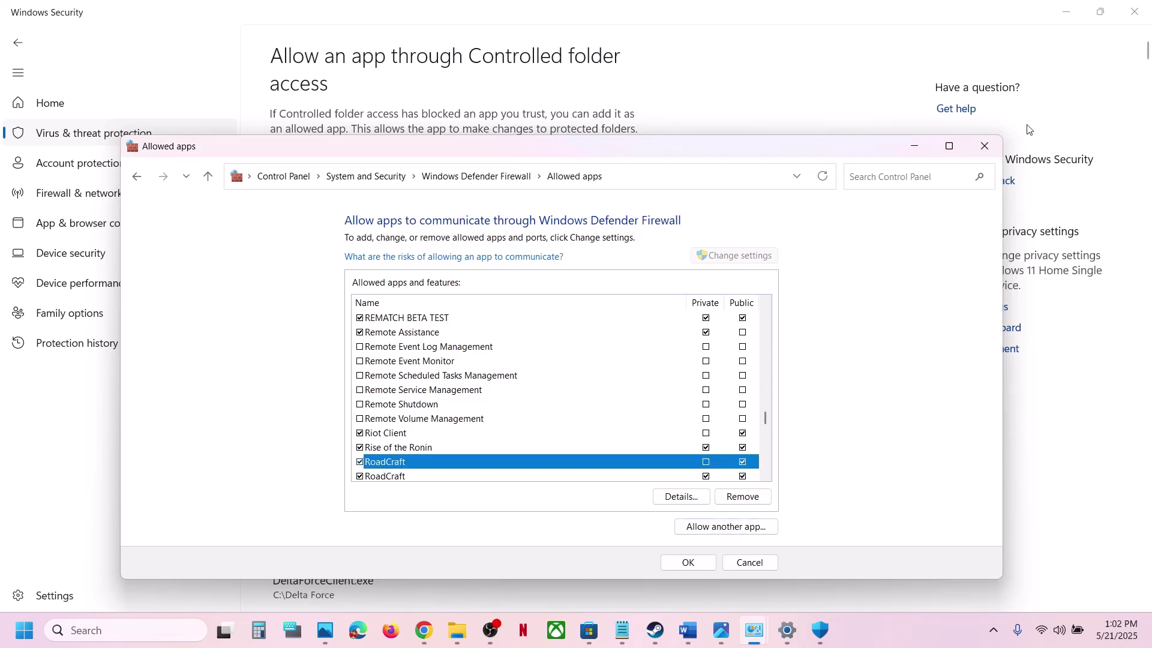
pyautogui.click(984, 147)
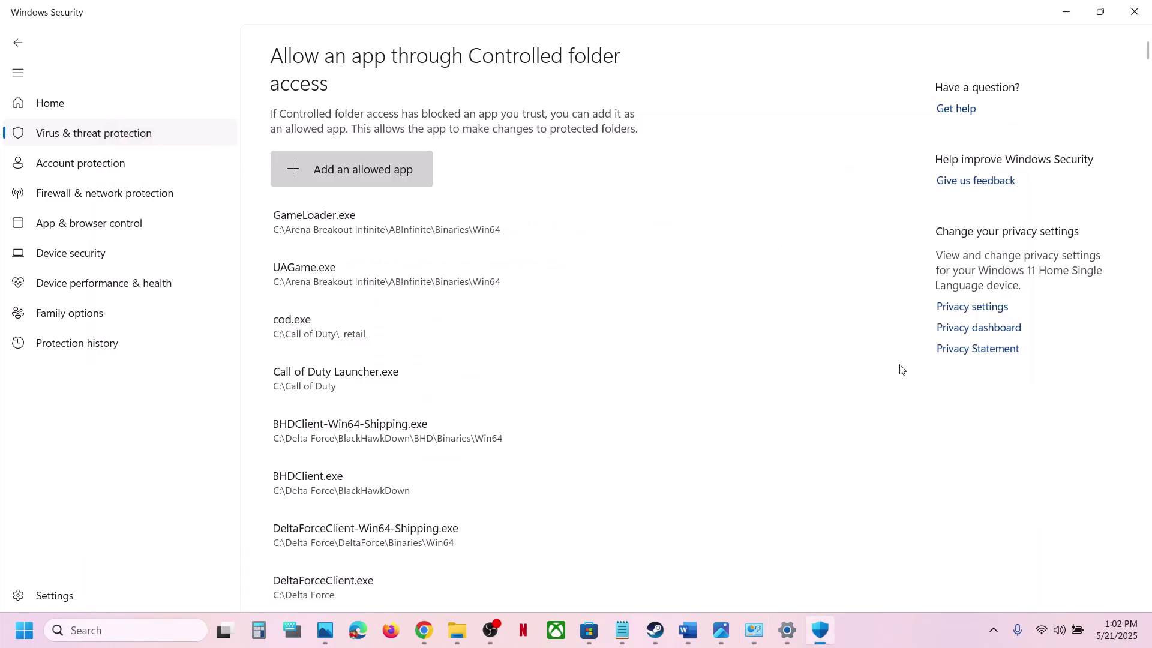
pyautogui.click(1142, 12)
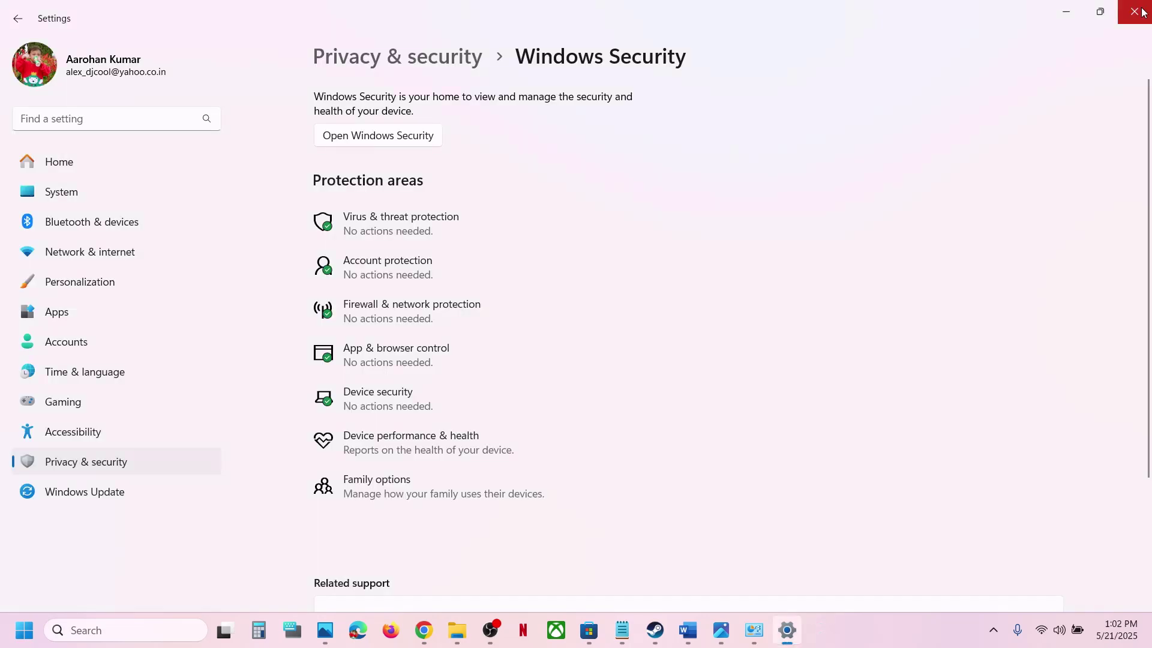
pyautogui.click(1142, 12)
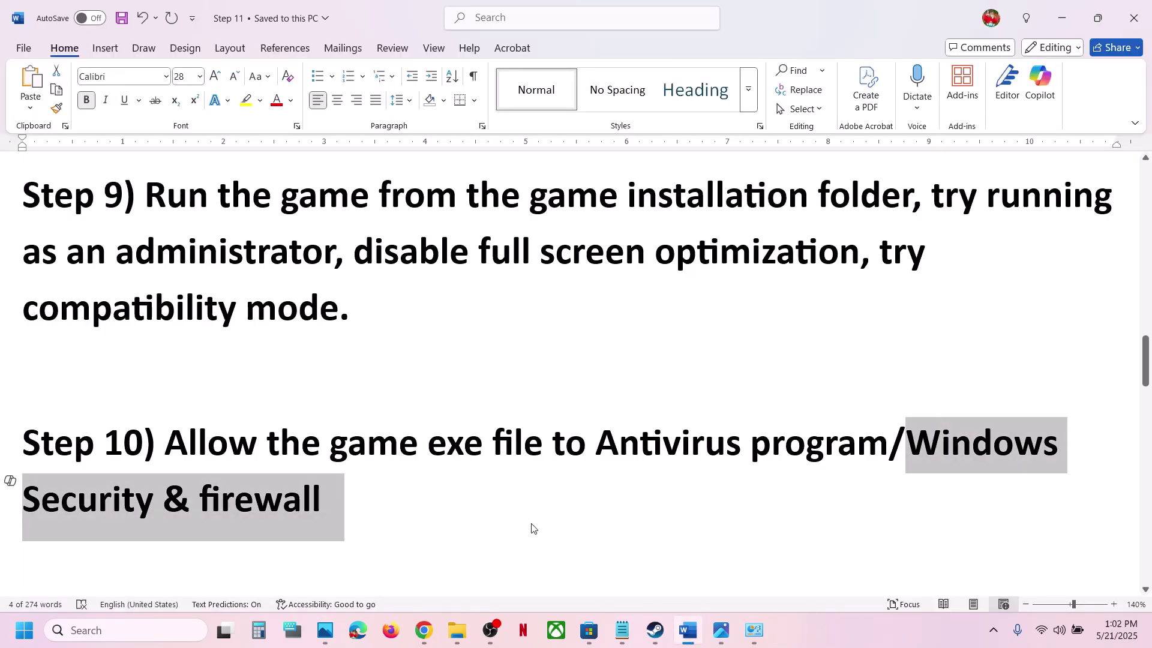
# - Open Task Manager, look through the running apps and background processes, and return to the Word guide
pyautogui.rightClick(21, 634)
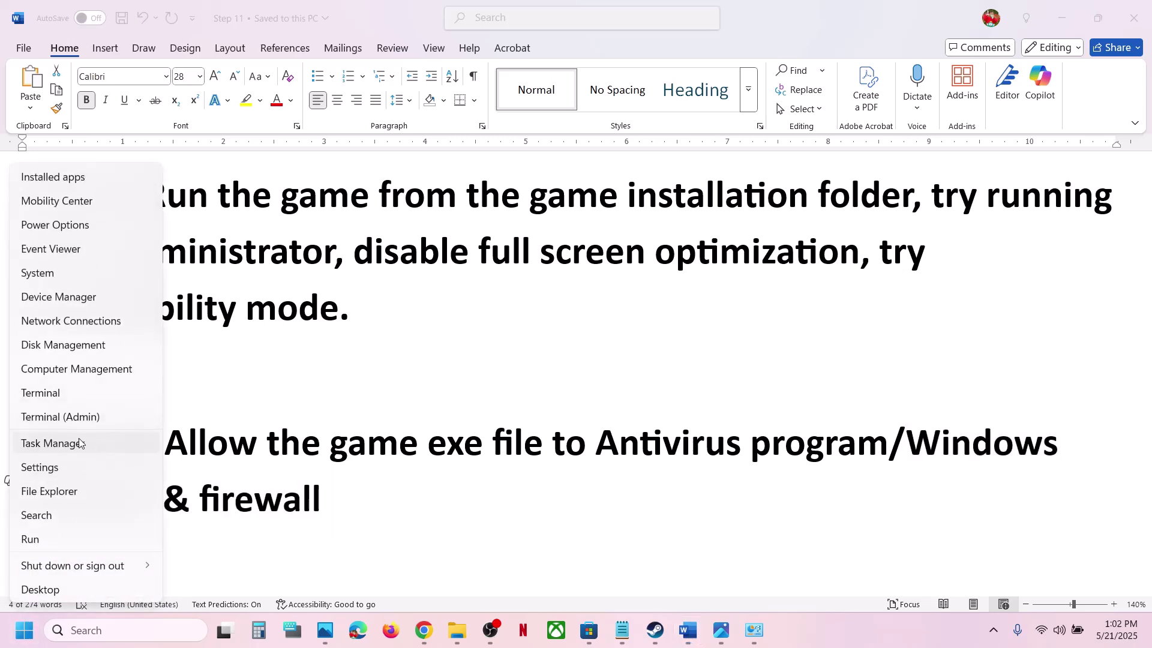
pyautogui.click(55, 445)
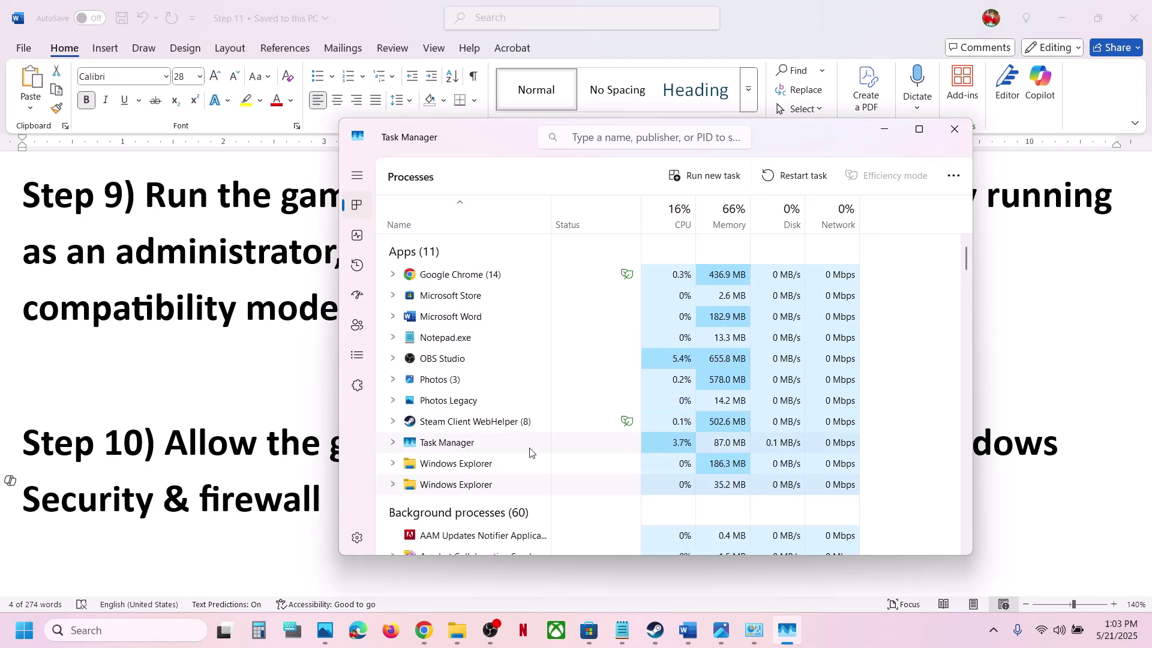
pyautogui.scroll(-4, 530, 452)
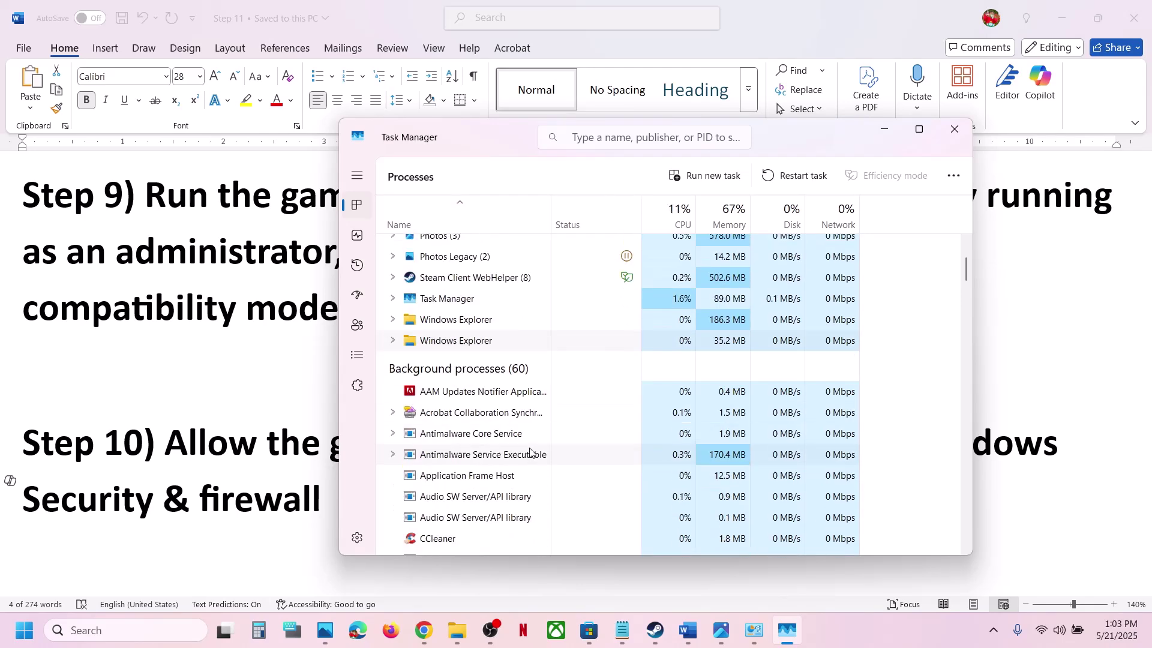
pyautogui.hotkey('alt', 'Tab')
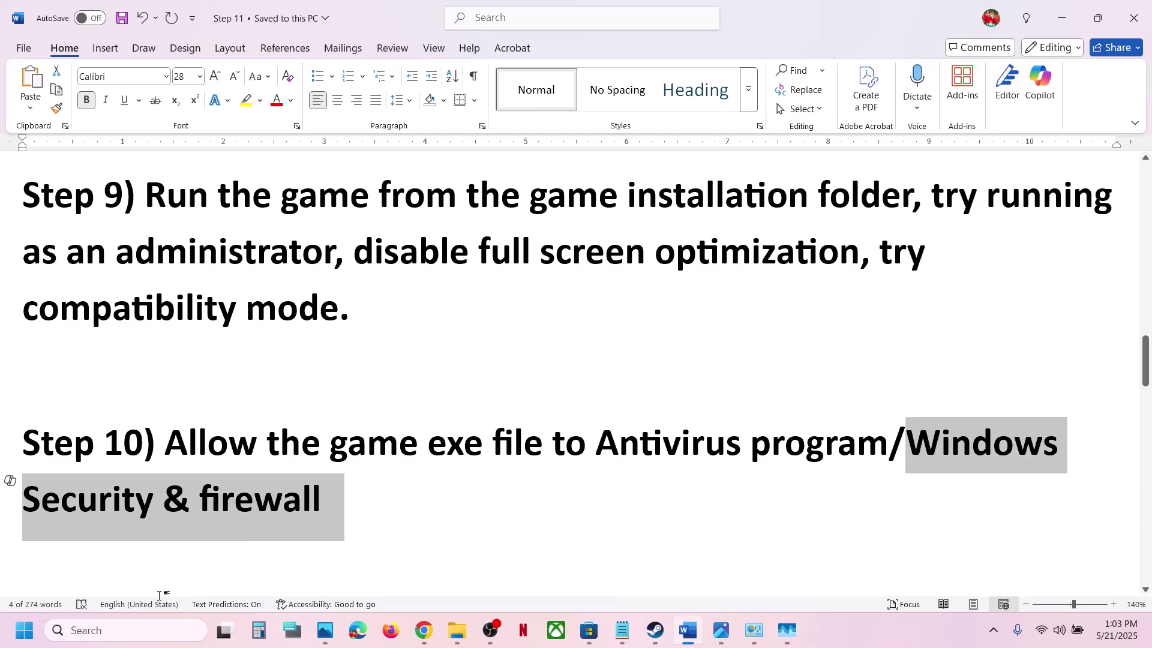
# - Find the Epic Games Launcher through Windows search and launch it
pyautogui.click(120, 631)
pyautogui.write('epic')
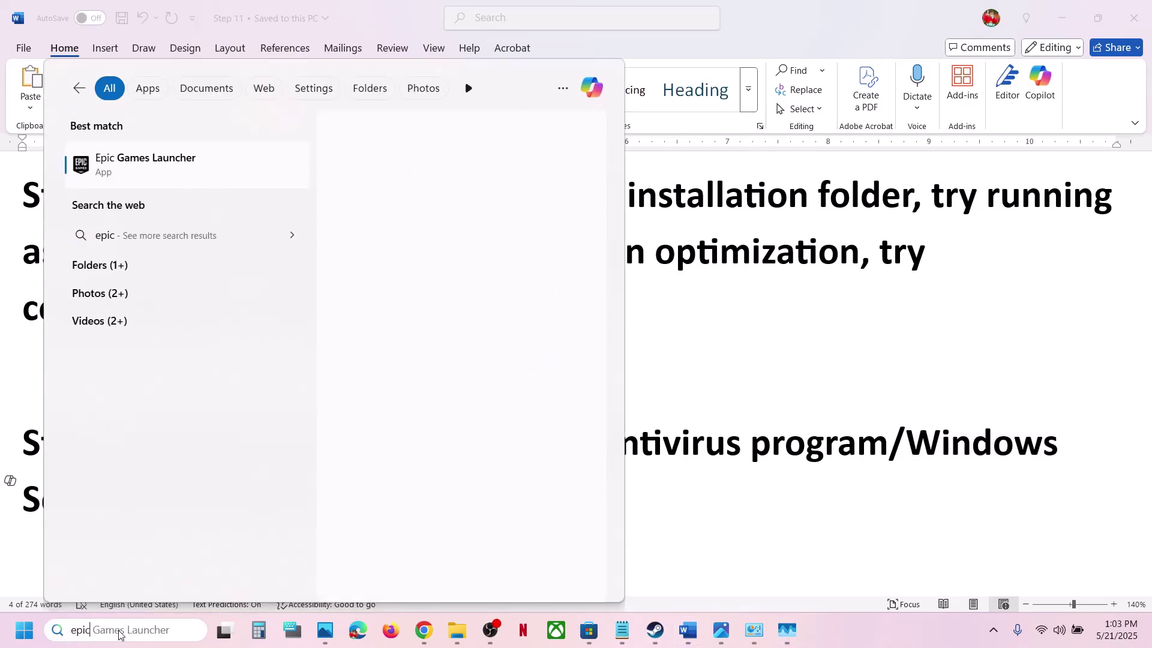
pyautogui.press('Return')
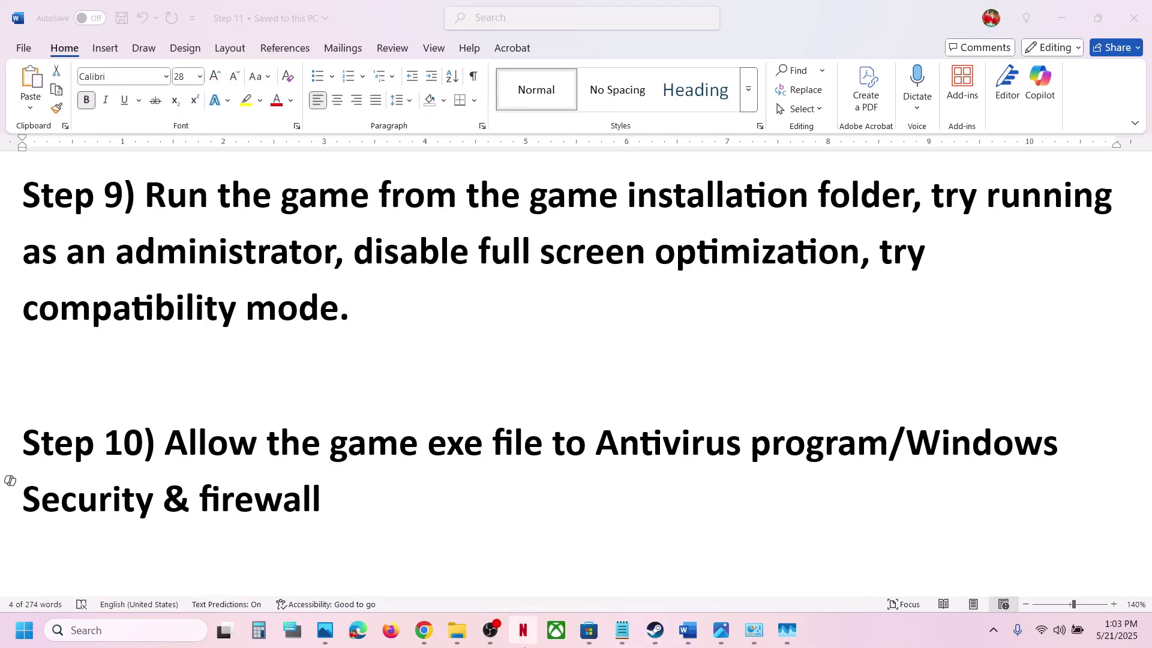
# - In Task Manager, end the first EpicWebHelper entry among the background processes
pyautogui.click(796, 629)
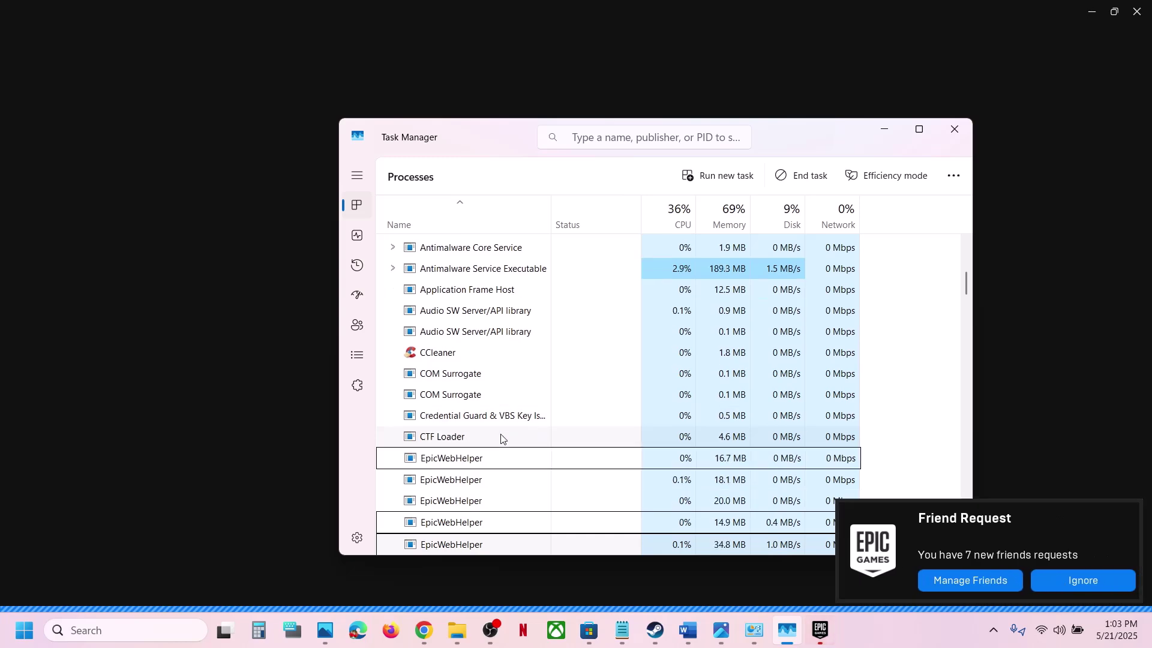
pyautogui.scroll(-5, 501, 441)
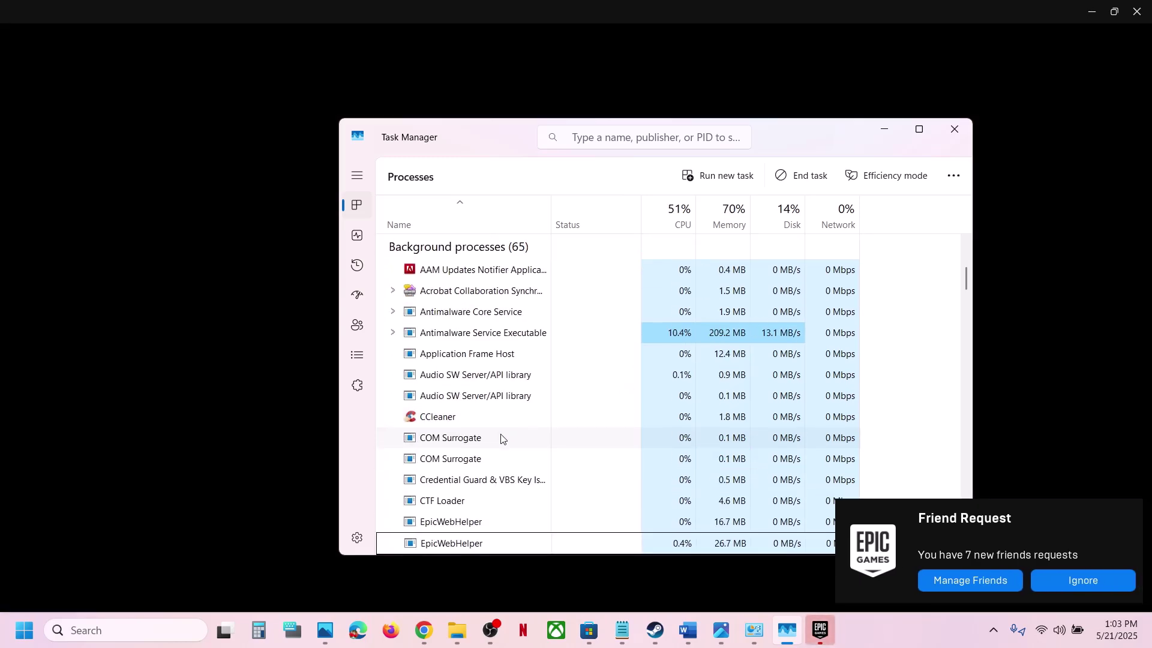
pyautogui.scroll(-2, 514, 458)
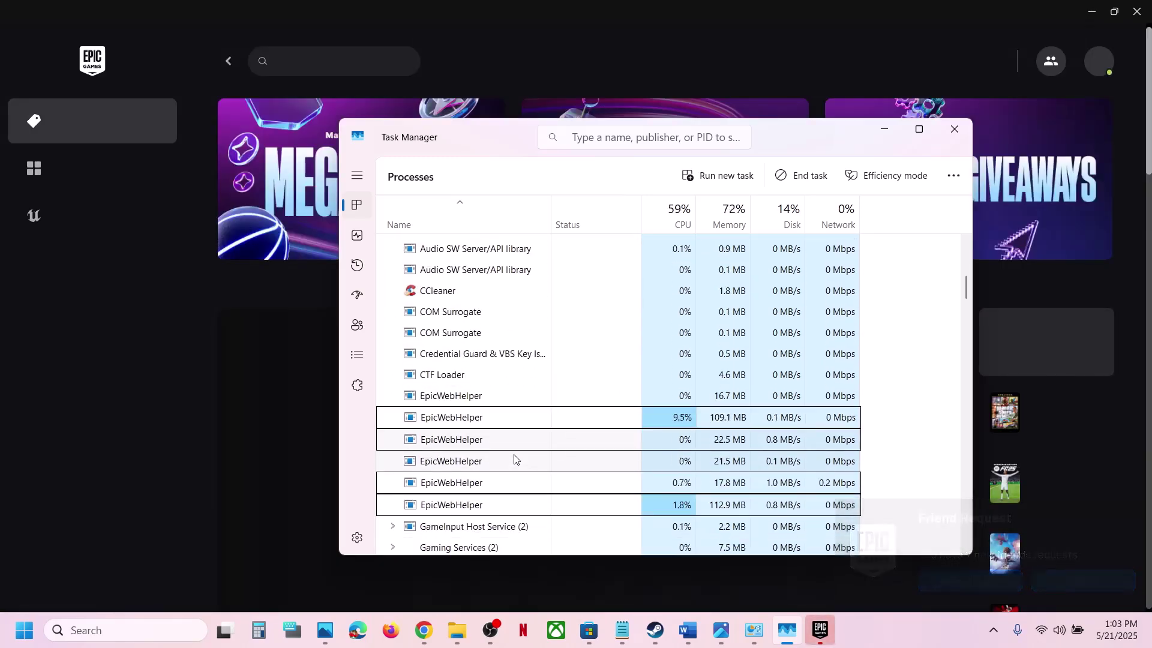
pyautogui.scroll(-1, 514, 459)
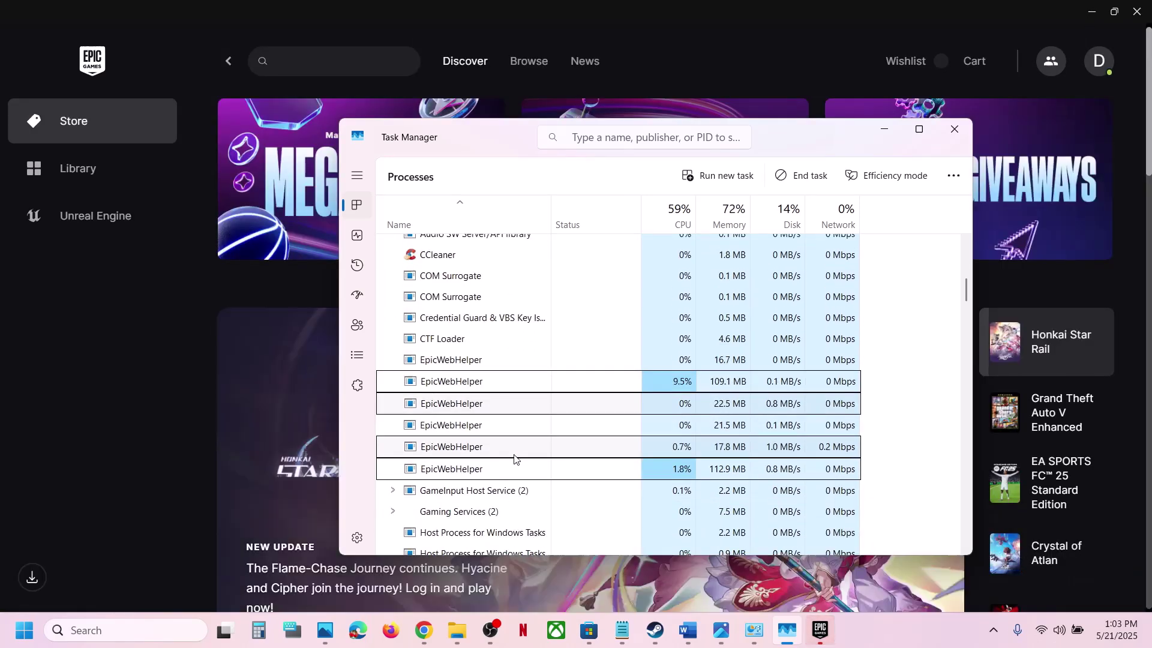
pyautogui.rightClick(459, 364)
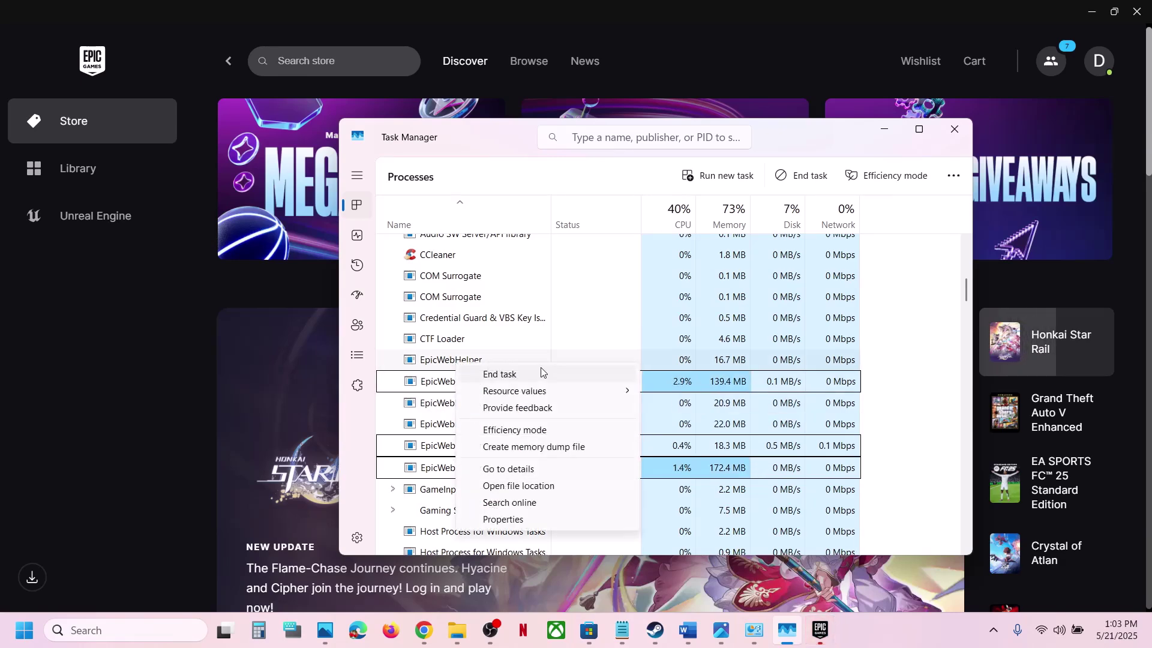
pyautogui.click(525, 373)
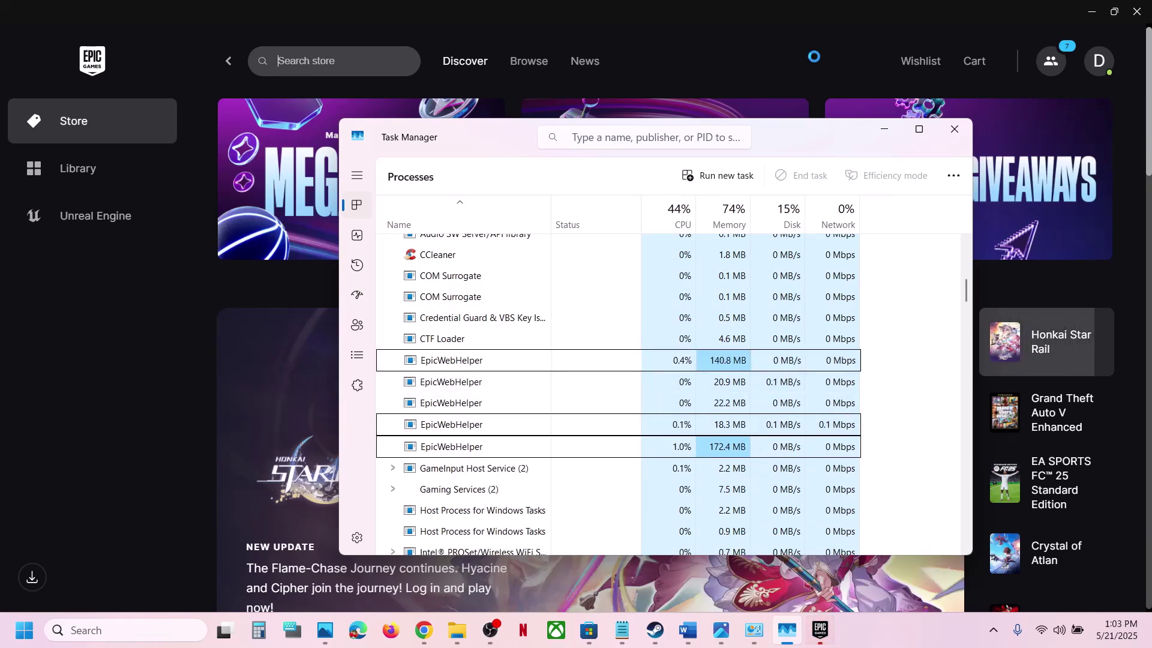
# - Shut down the Epic Games Launcher, ending its EpicGamesLauncher task in Task Manager, and close Task Manager
pyautogui.click(1080, 362)
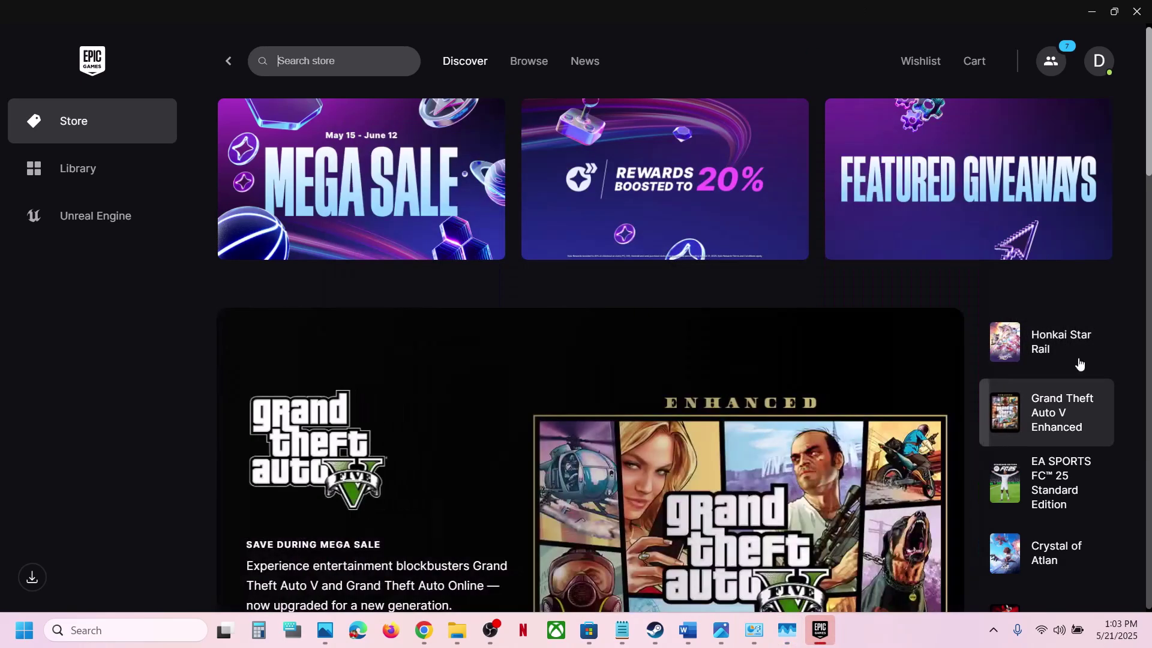
pyautogui.click(992, 629)
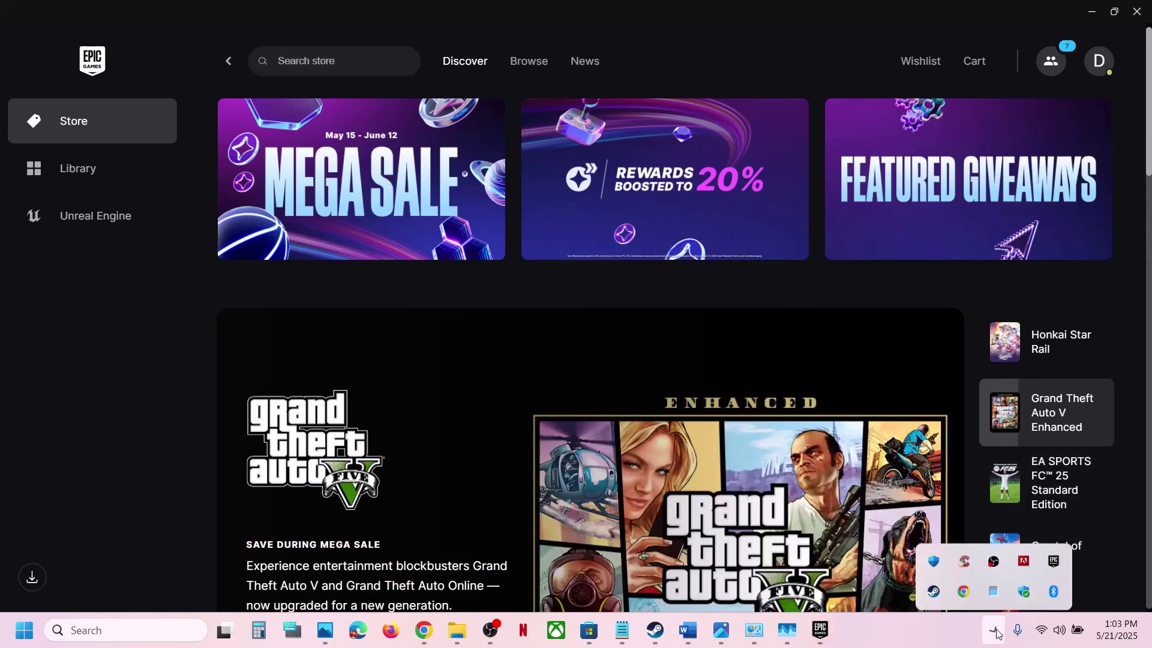
pyautogui.rightClick(1053, 552)
pyautogui.click(1073, 539)
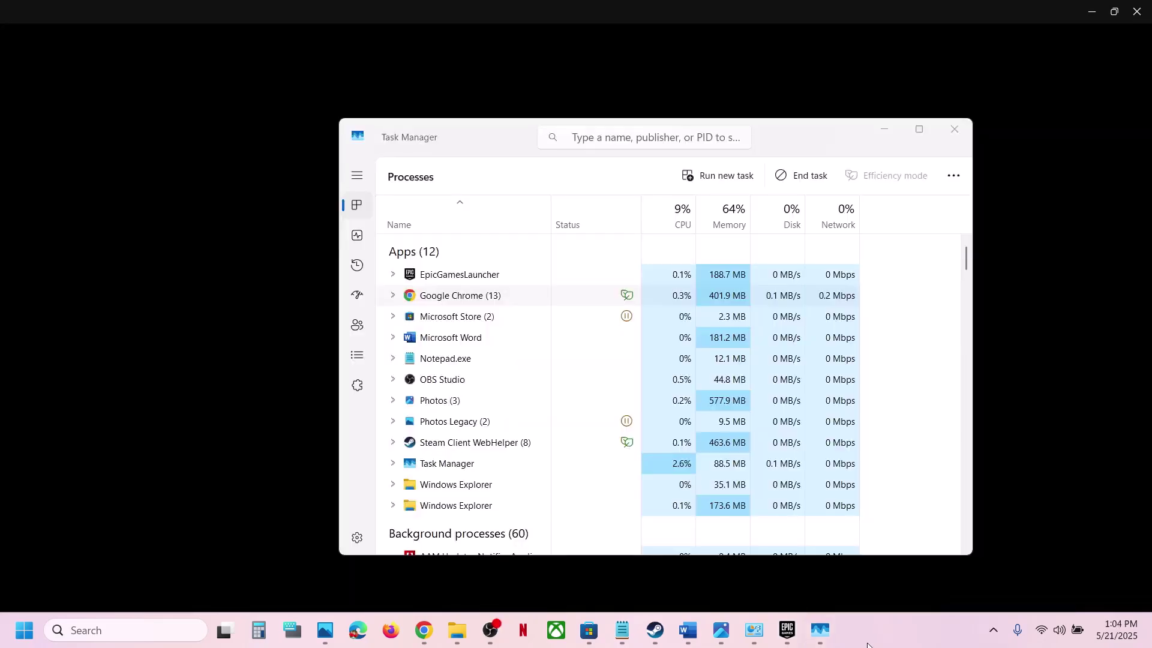
pyautogui.rightClick(478, 273)
pyautogui.click(533, 301)
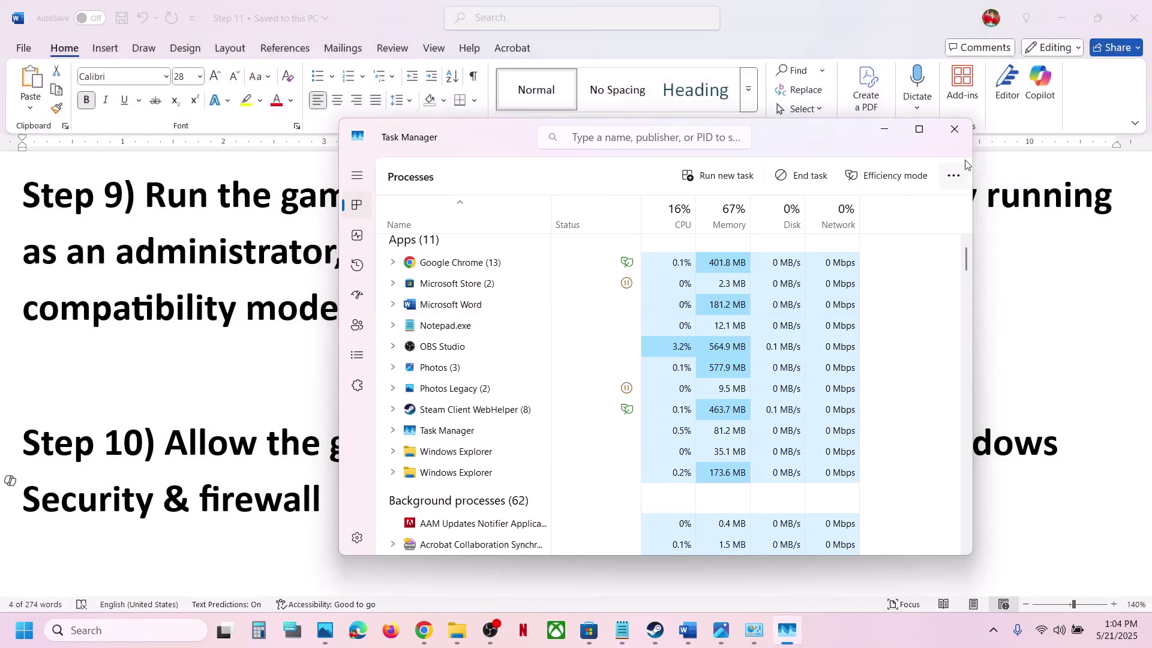
pyautogui.click(940, 141)
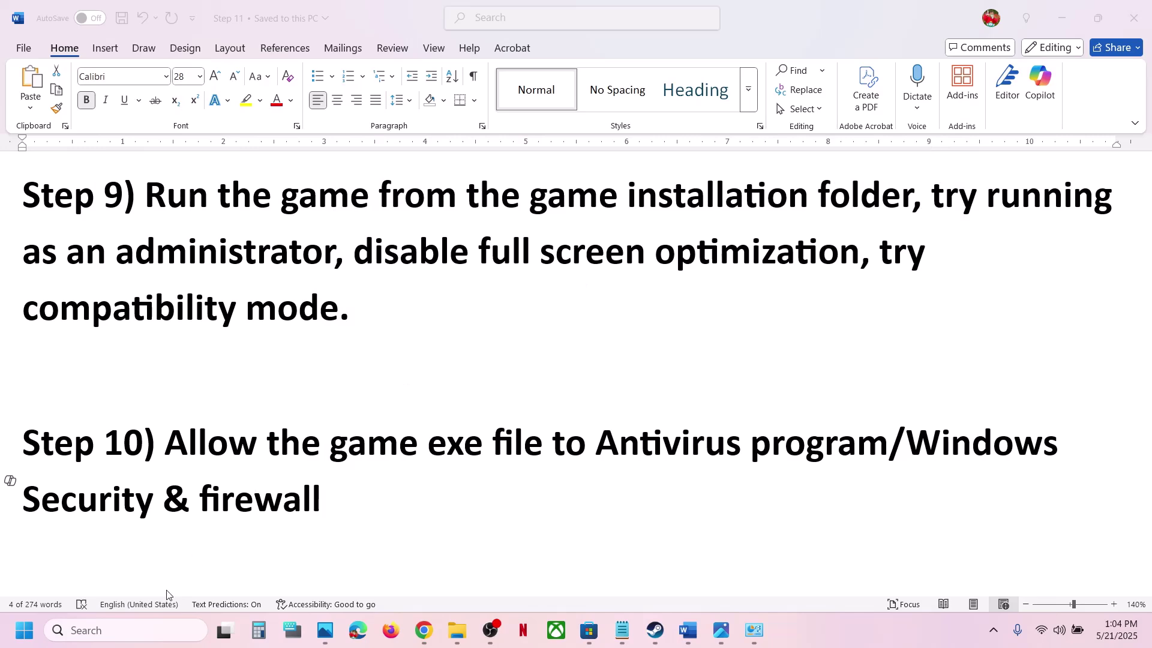
# - Start the Epic Games Launcher again and restart it from its settings to install the version 18.6.0 update
pyautogui.click(111, 631)
pyautogui.write('epic')
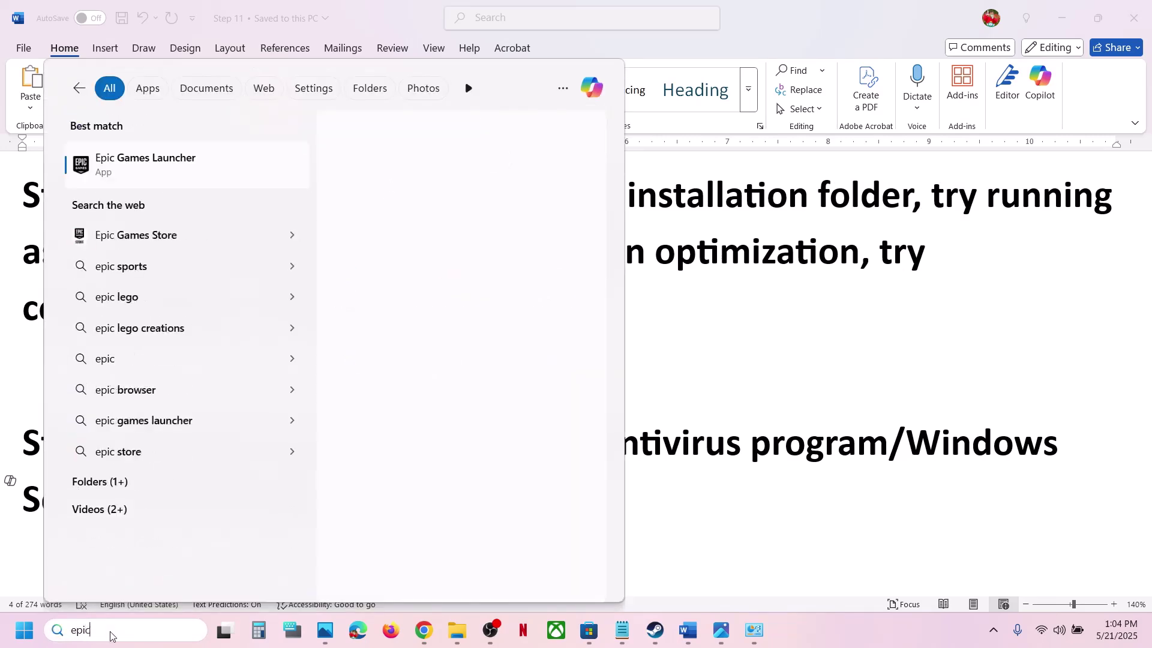
pyautogui.press('Return')
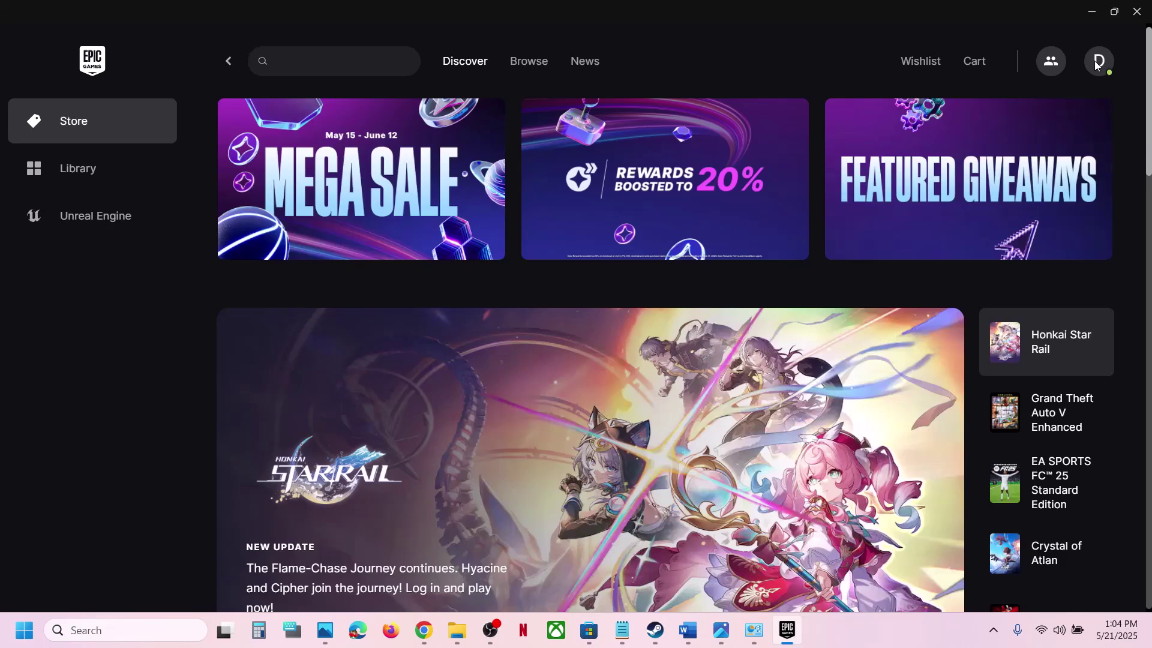
pyautogui.click(1096, 63)
pyautogui.click(1100, 68)
pyautogui.click(1099, 67)
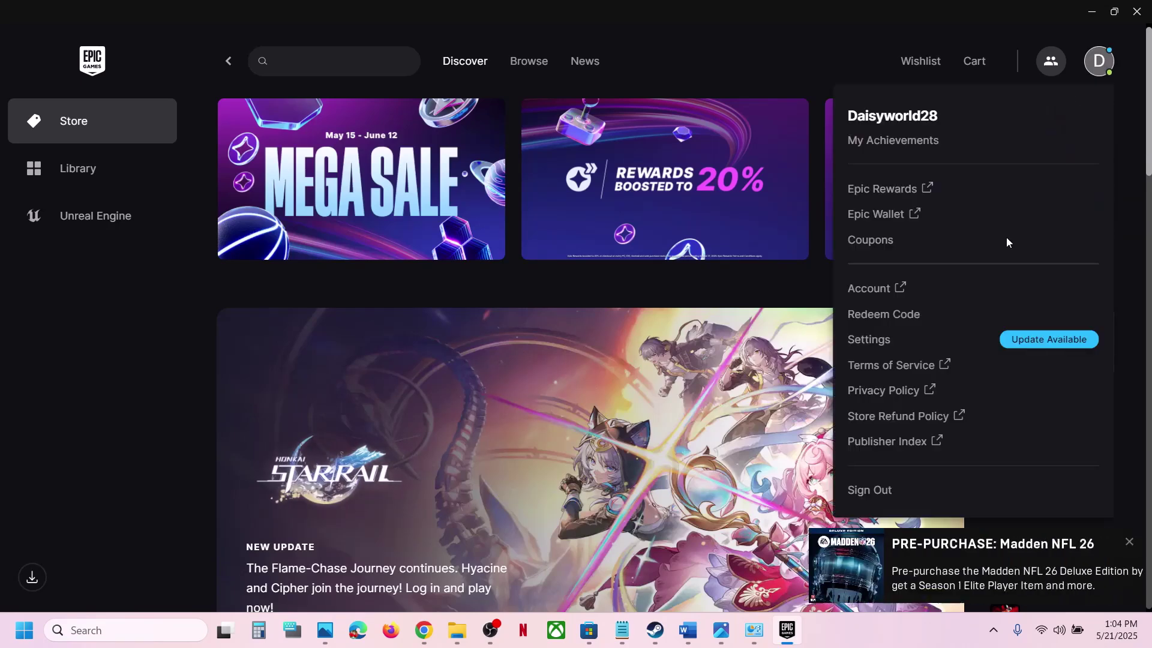
pyautogui.click(879, 337)
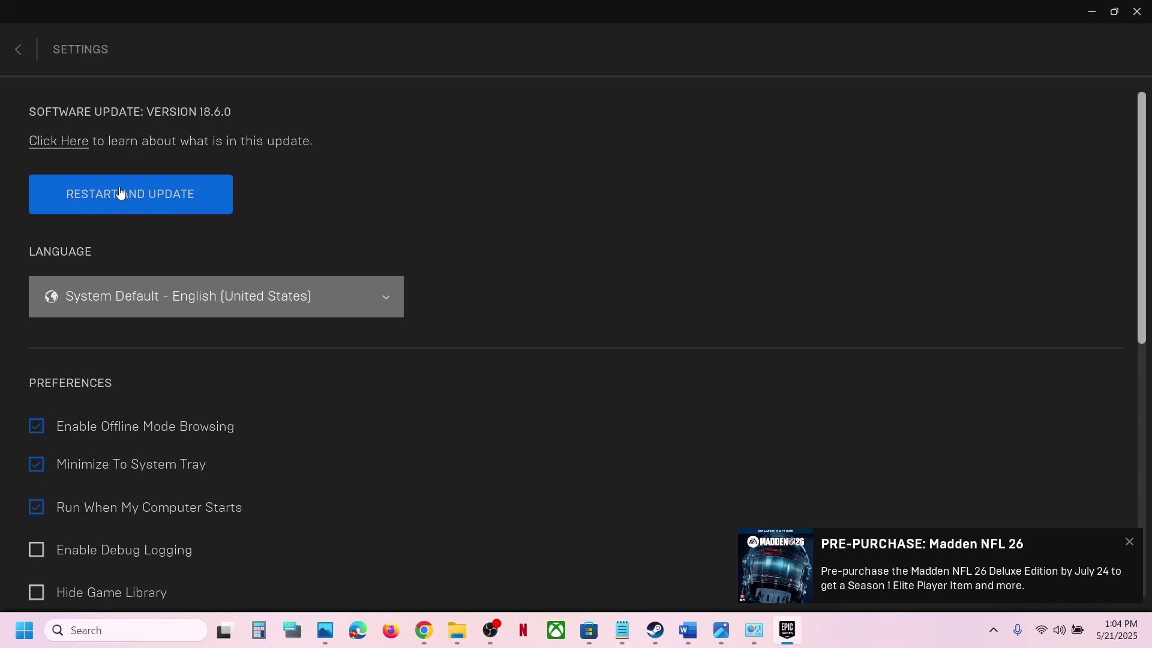
pyautogui.click(142, 203)
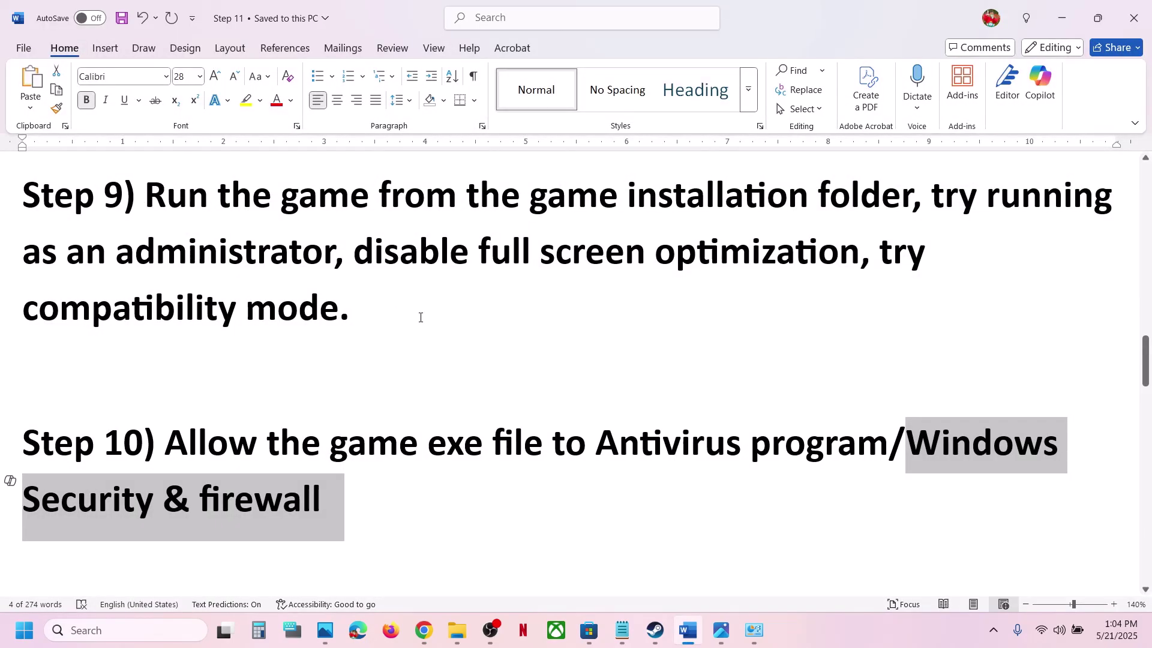
# - Return to the Word guide and read on to Step 11 about verifying the game files
pyautogui.click(372, 484)
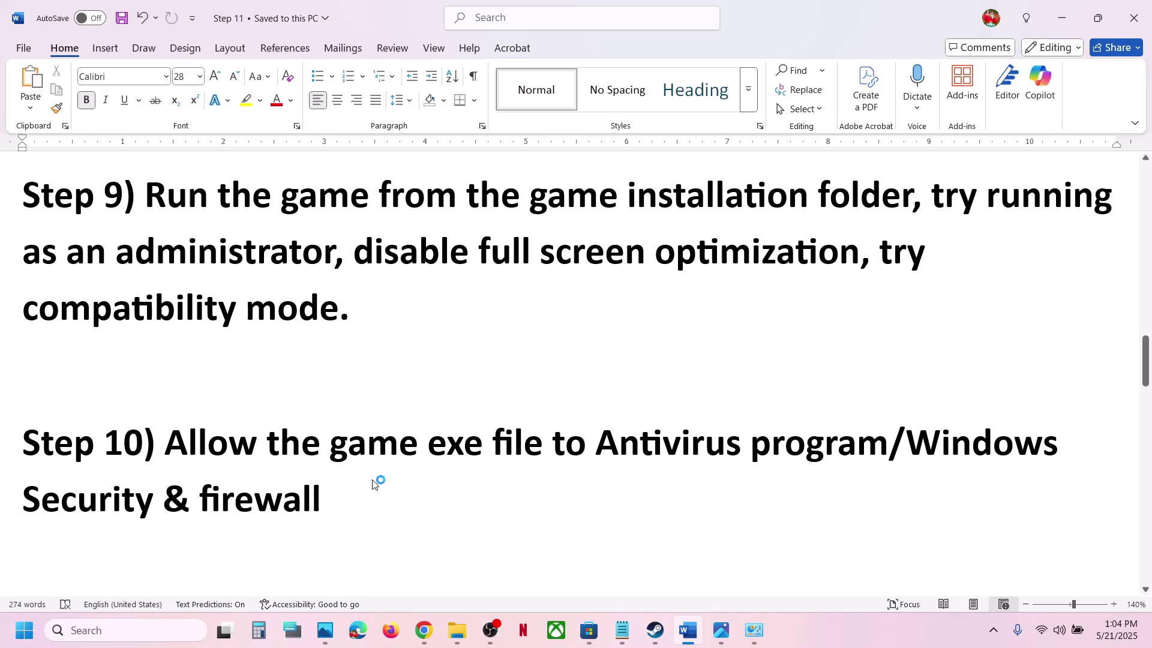
pyautogui.scroll(-8, 373, 484)
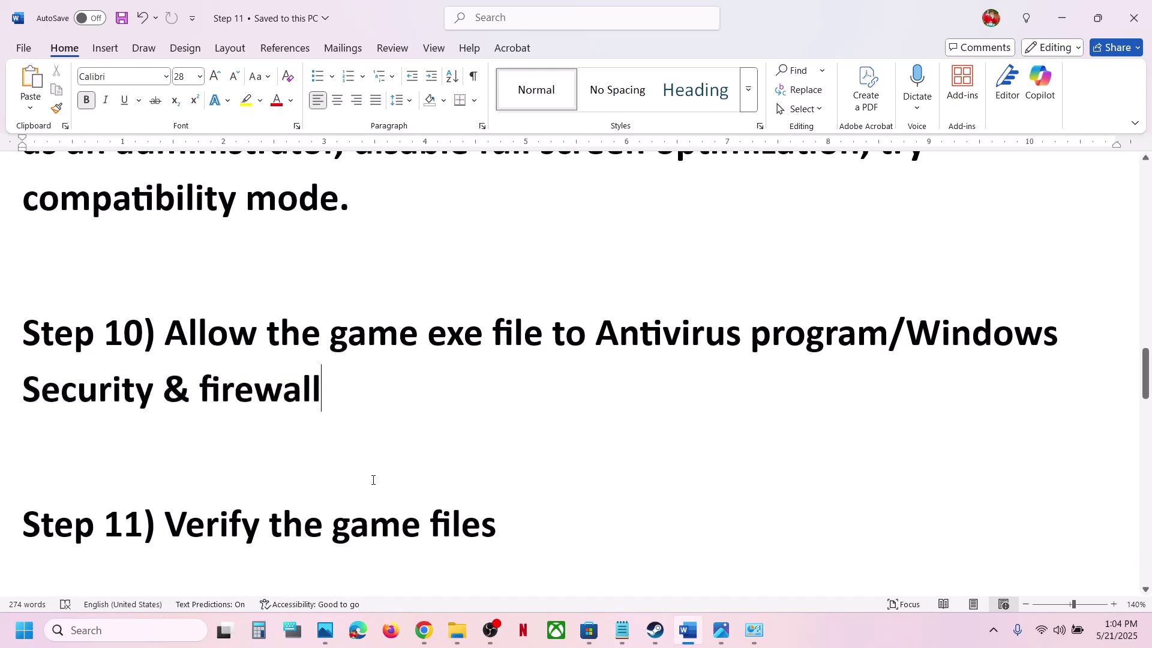
pyautogui.scroll(5, 372, 479)
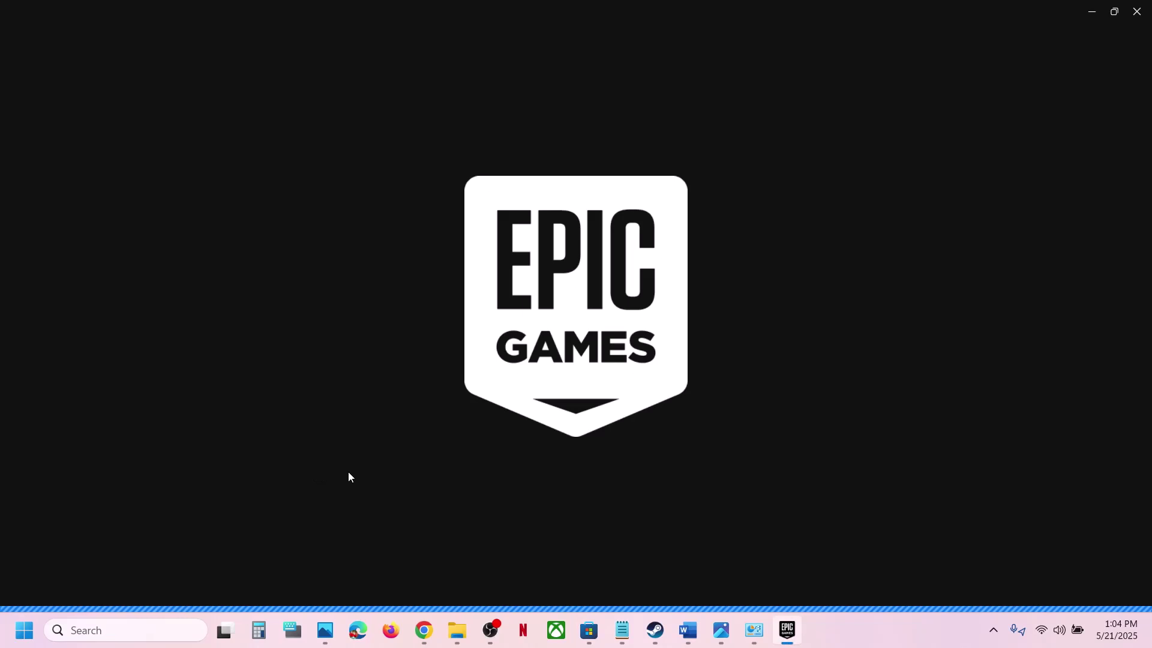
pyautogui.click(688, 630)
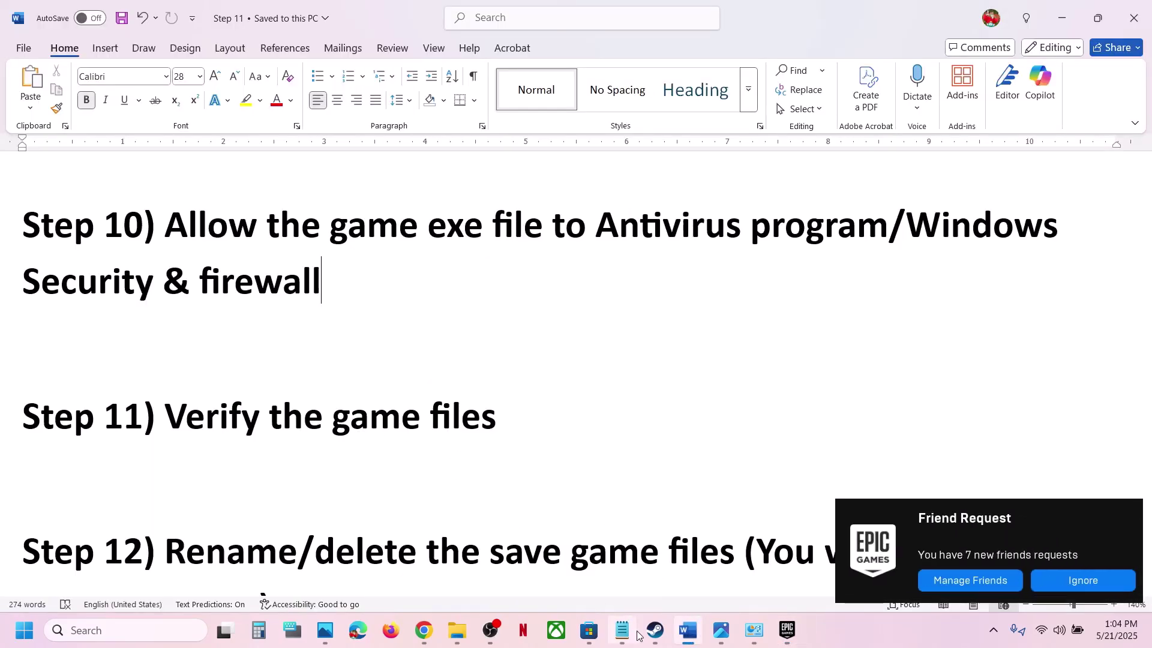
# - Switch to Steam, view the file verification option in RoadCraft's Installed Files properties, and close the properties window
pyautogui.moveTo(653, 634)
pyautogui.click(675, 581)
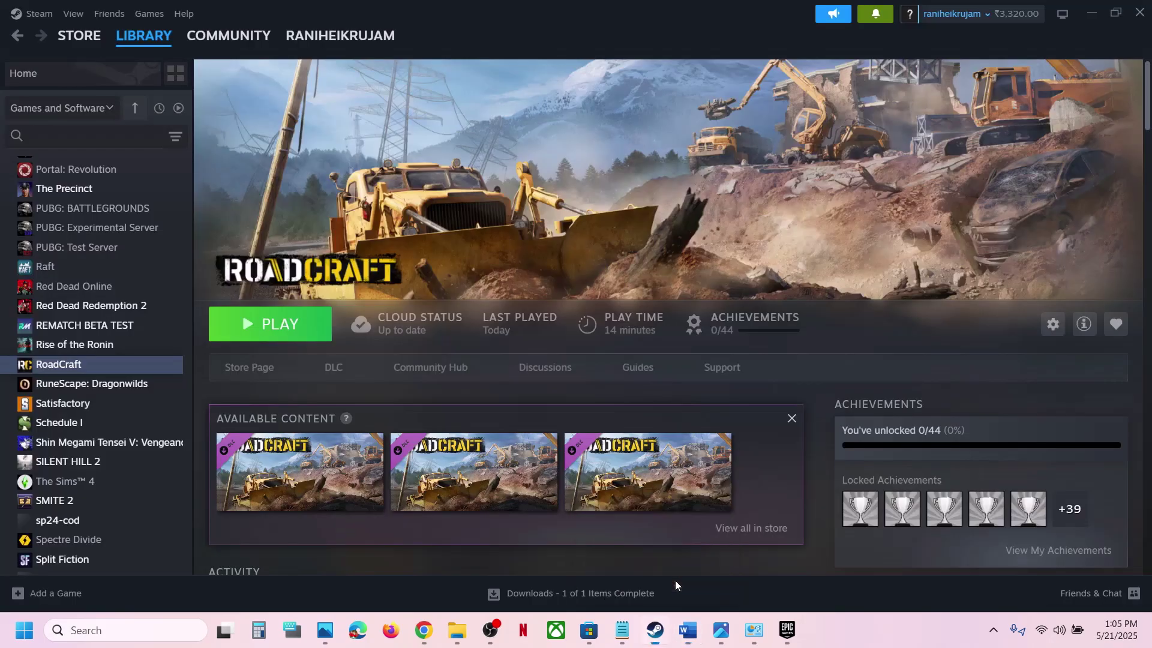
pyautogui.rightClick(97, 362)
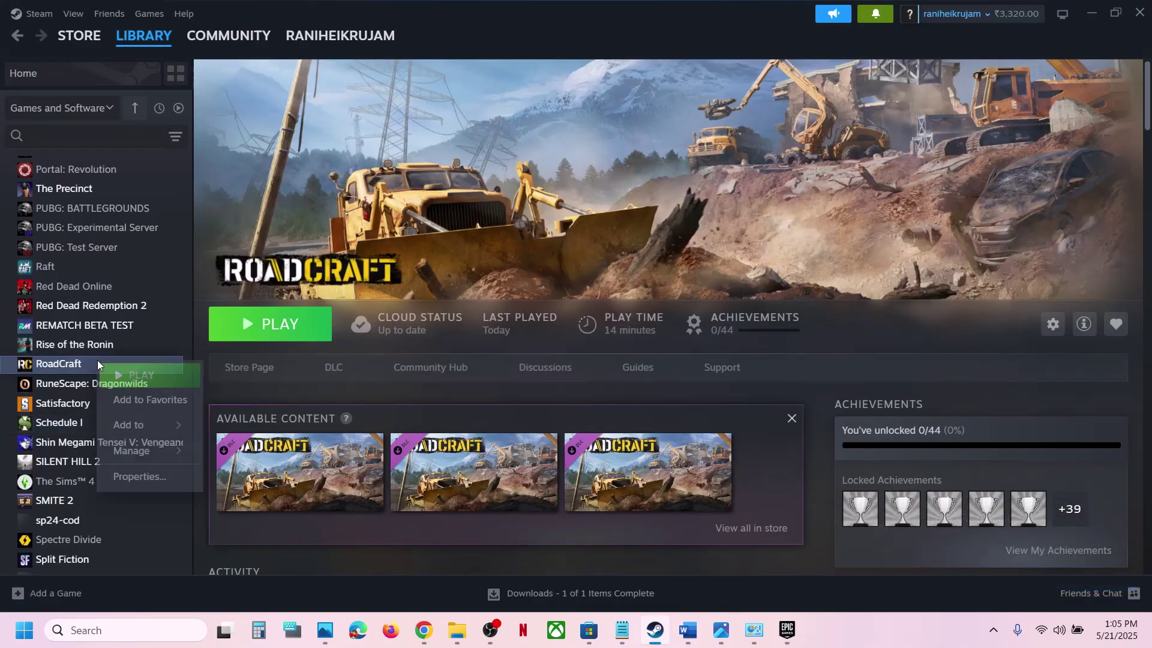
pyautogui.click(172, 476)
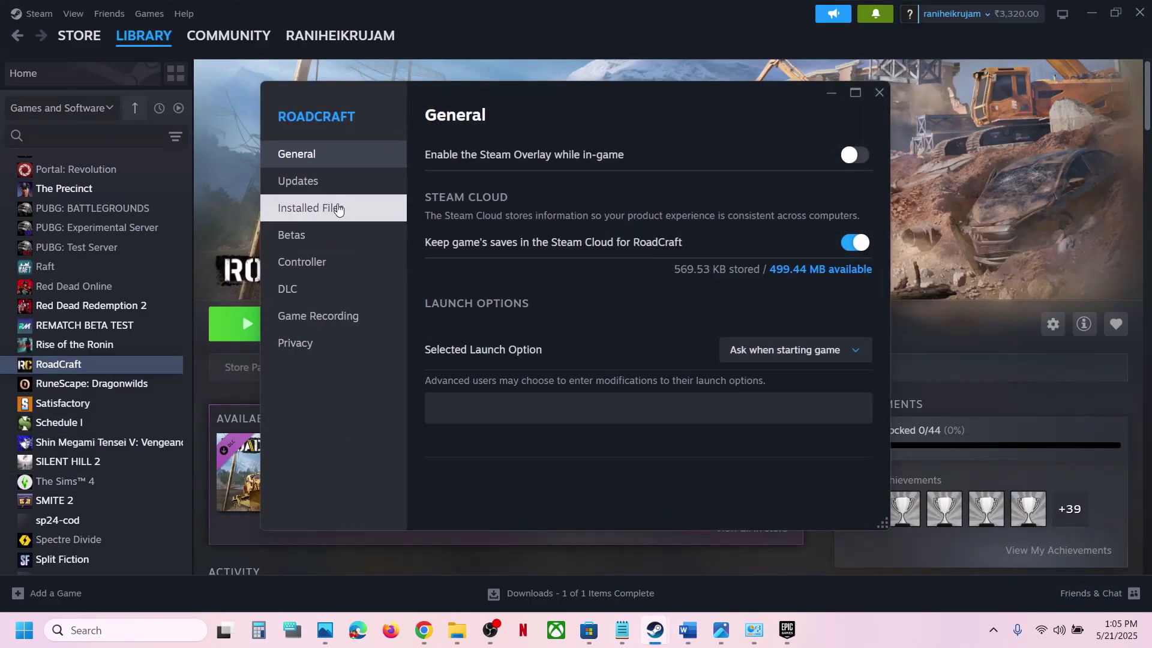
pyautogui.click(338, 208)
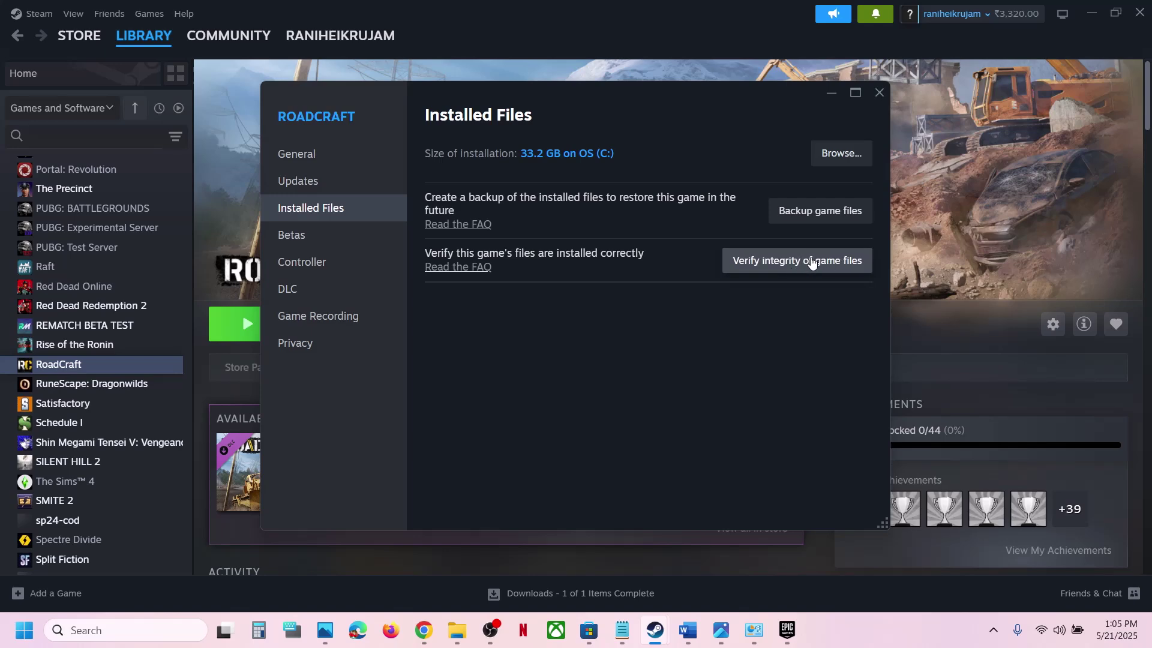
pyautogui.click(880, 91)
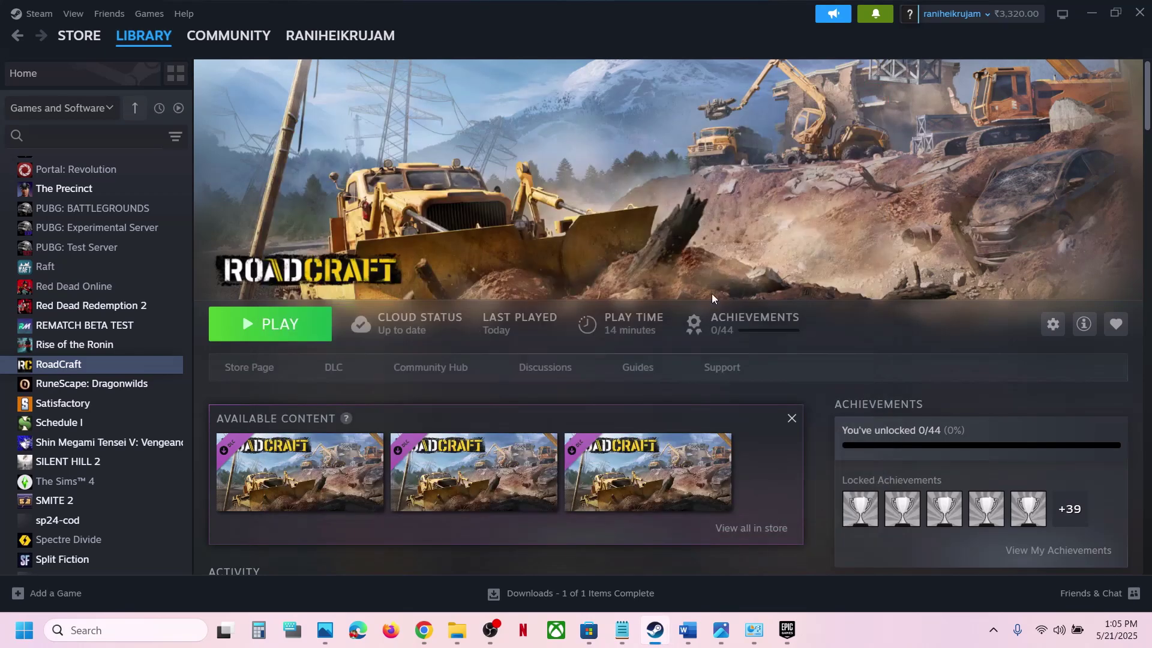
# - Return to the Word guide and highlight Step 12's save game rename/delete instruction and its lost-progress warning while reading
pyautogui.moveTo(690, 627)
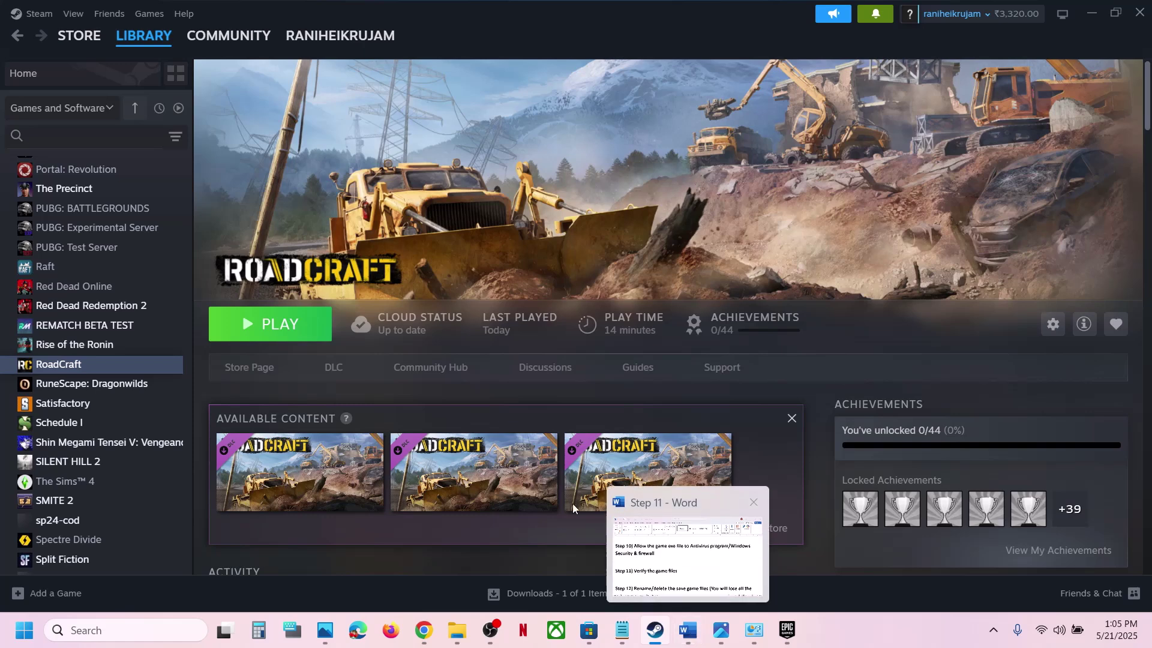
pyautogui.click(671, 551)
pyautogui.scroll(-1, 488, 464)
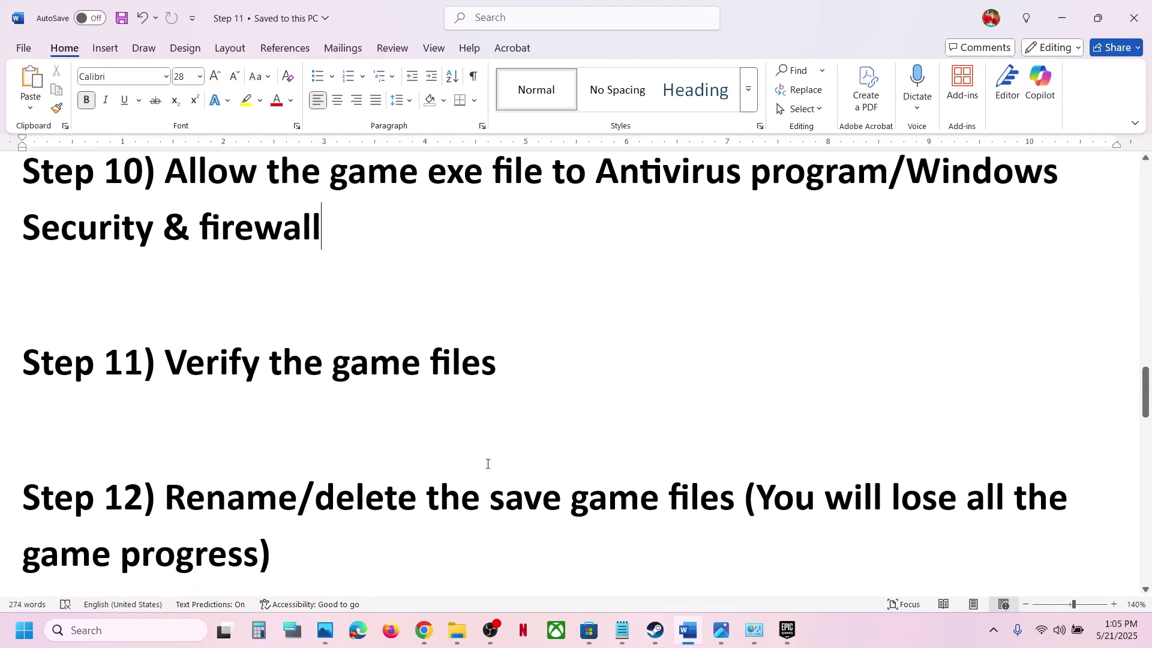
pyautogui.moveTo(166, 498); pyautogui.dragTo(657, 511)
pyautogui.scroll(-1, 657, 511)
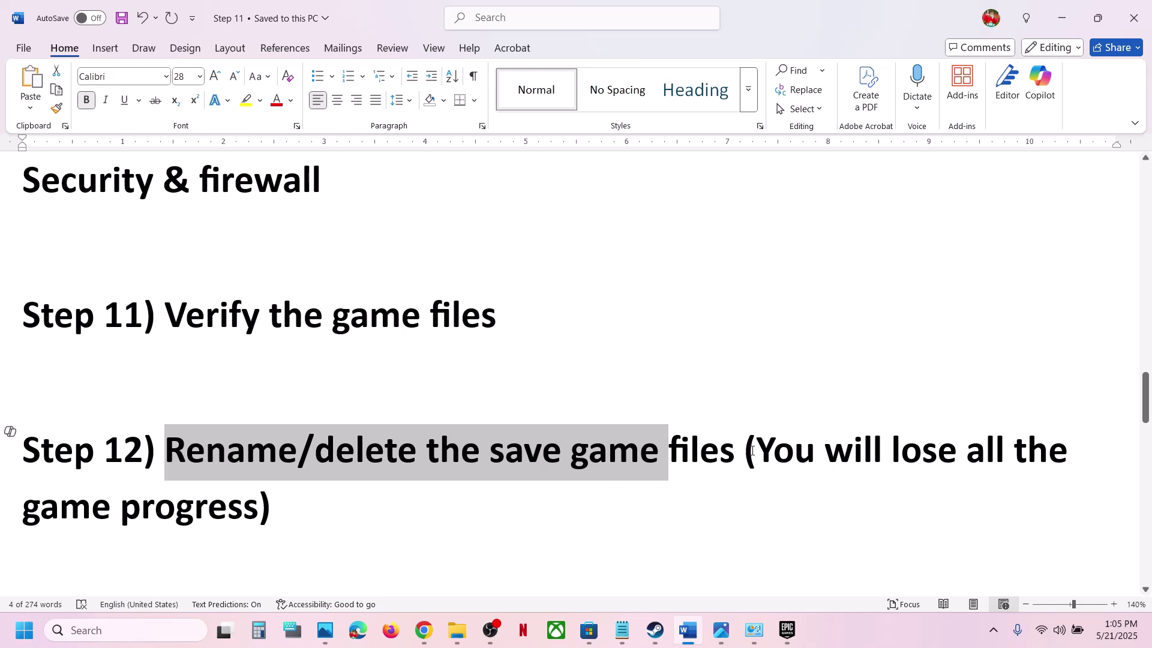
pyautogui.moveTo(755, 453); pyautogui.dragTo(395, 489)
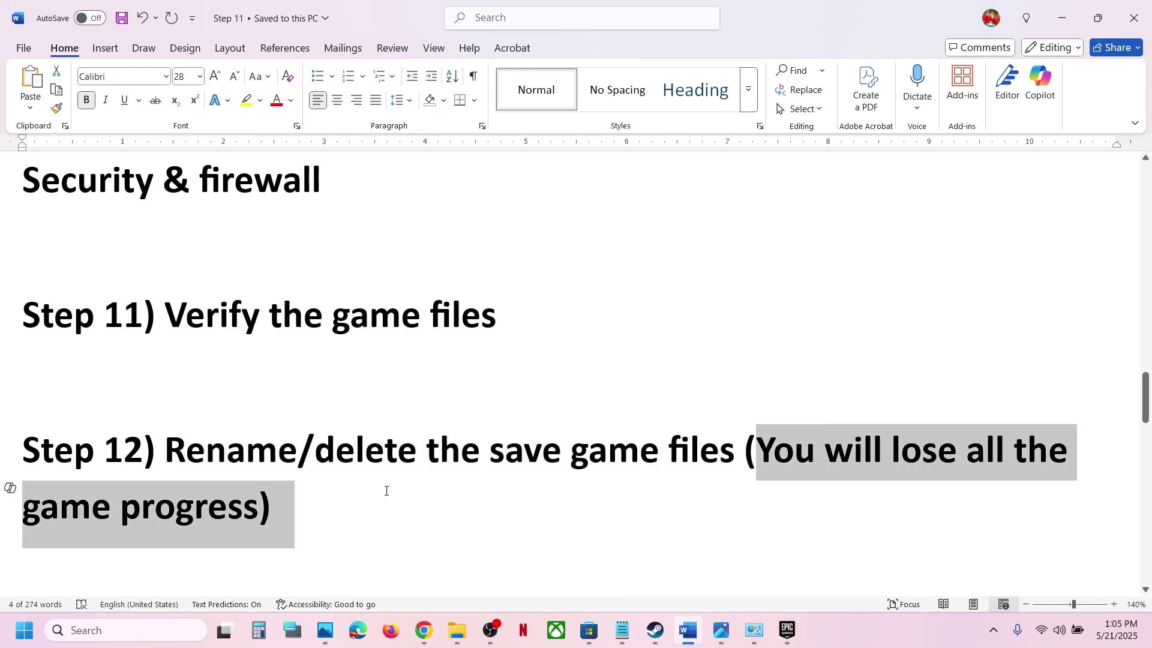
pyautogui.click(325, 514)
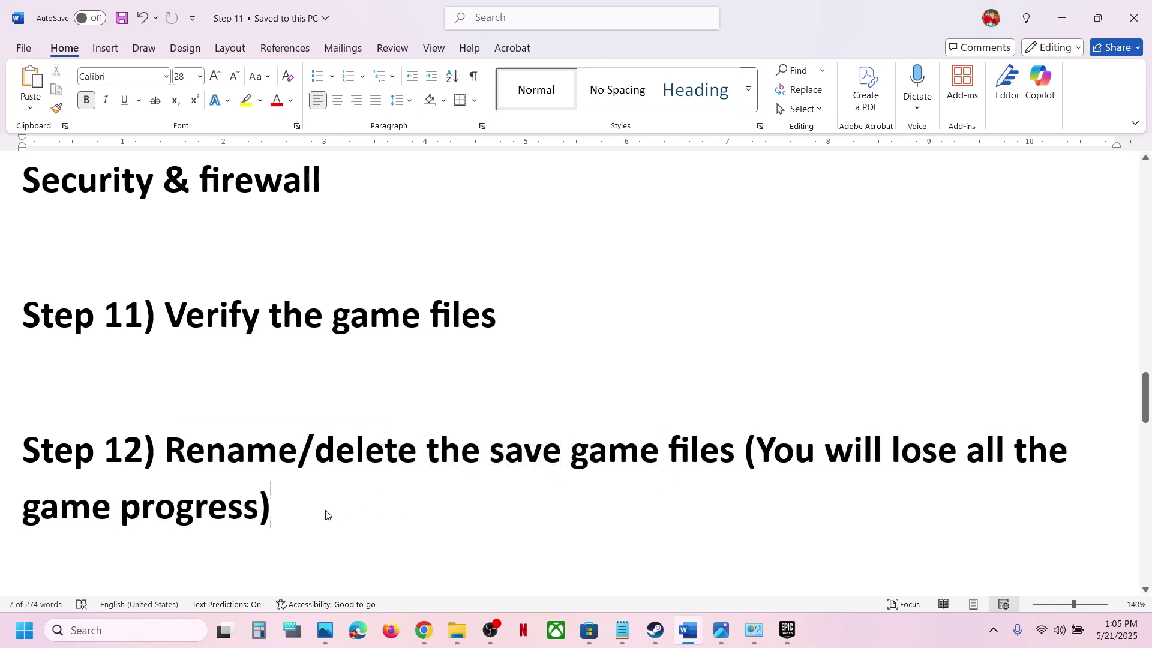
# - Open File Explorer and browse to the account's profile folder inside Users on the C: drive
pyautogui.click(840, 617)
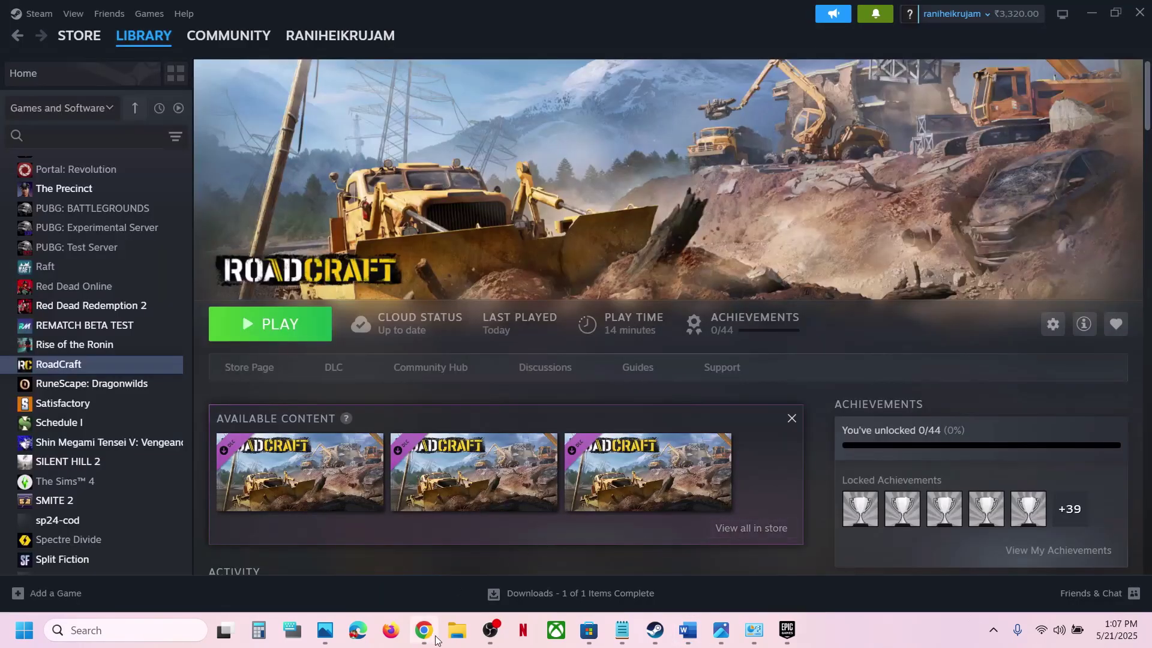
pyautogui.click(445, 642)
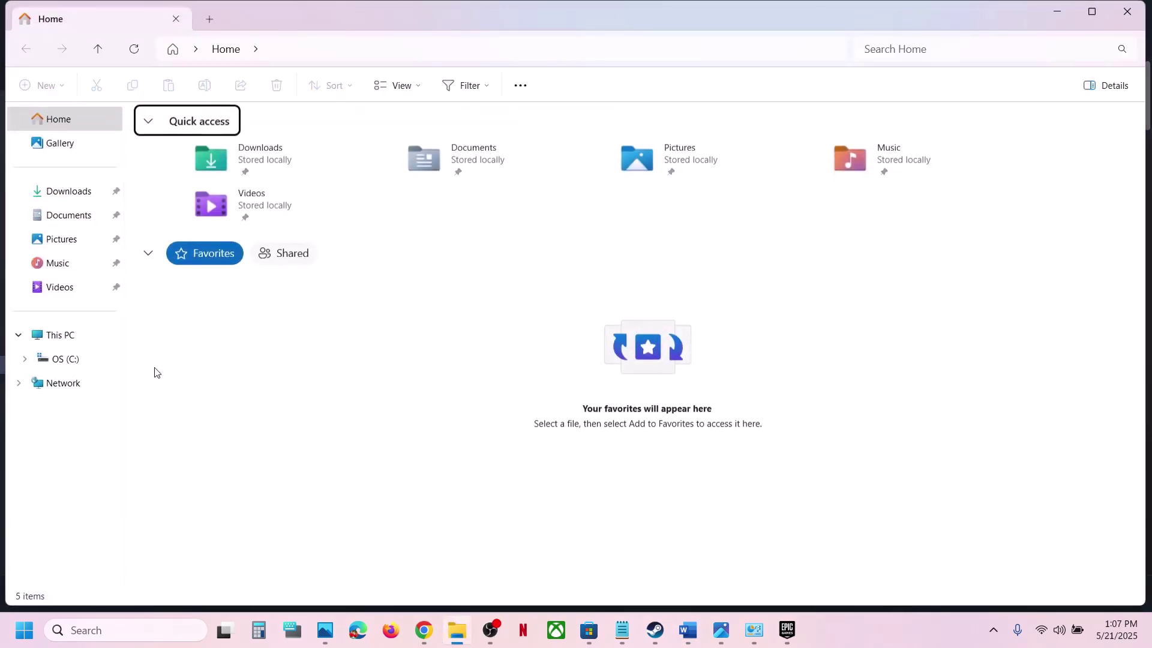
pyautogui.click(70, 337)
pyautogui.doubleClick(265, 125)
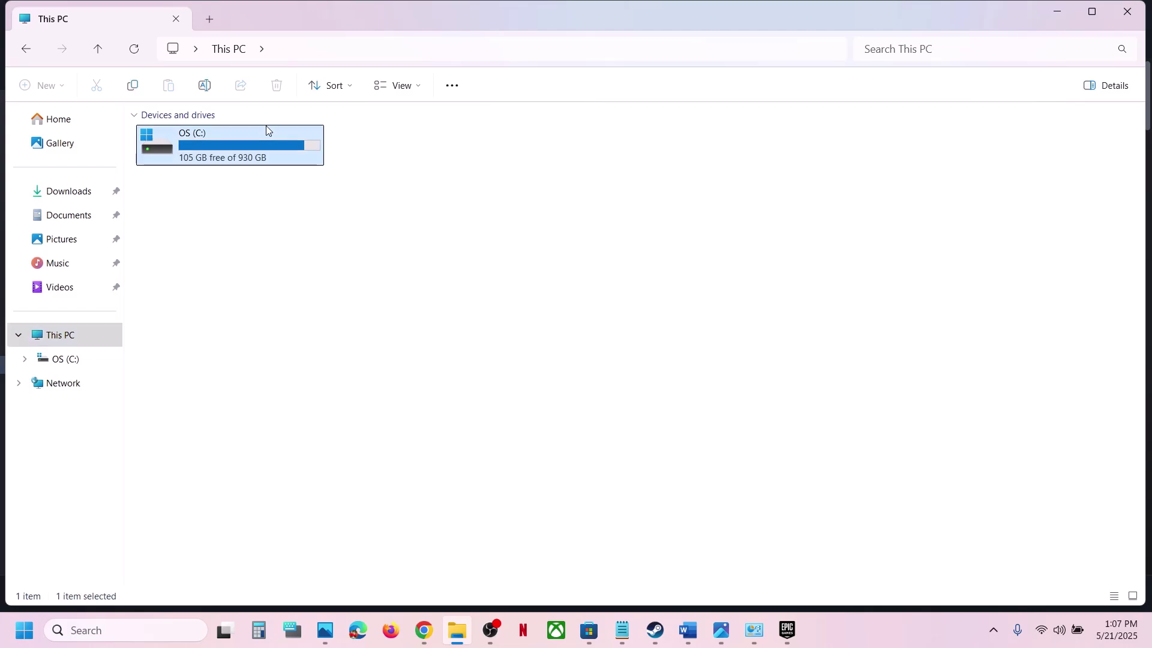
pyautogui.scroll(-4, 268, 322)
pyautogui.click(217, 402)
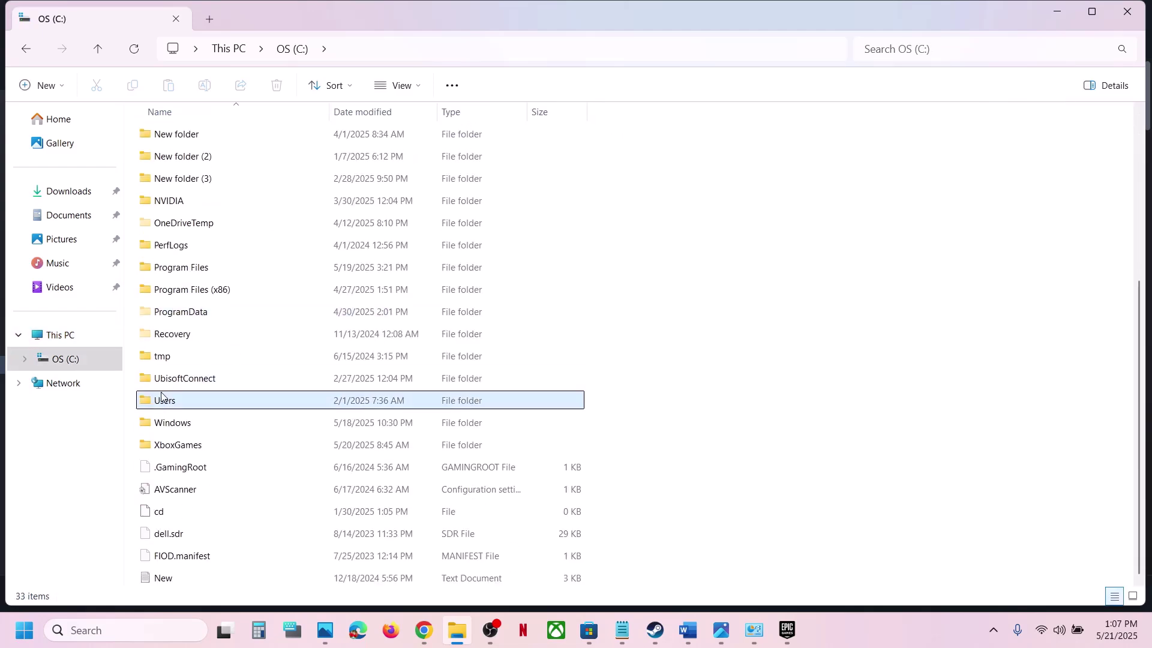
pyautogui.doubleClick(219, 403)
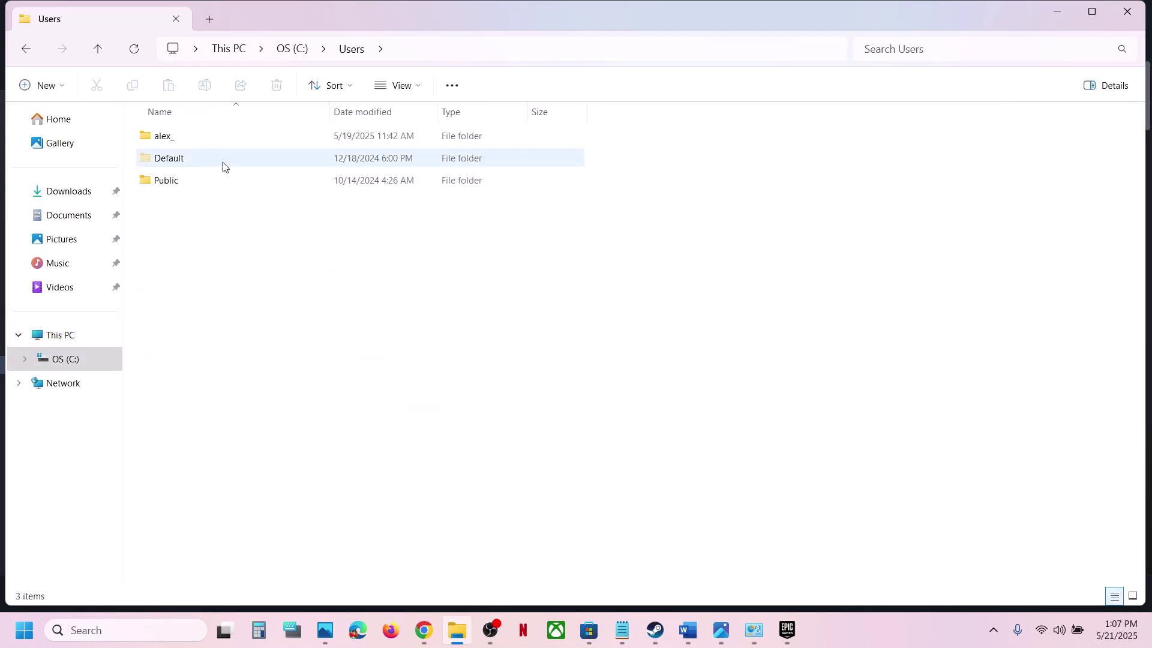
pyautogui.doubleClick(197, 137)
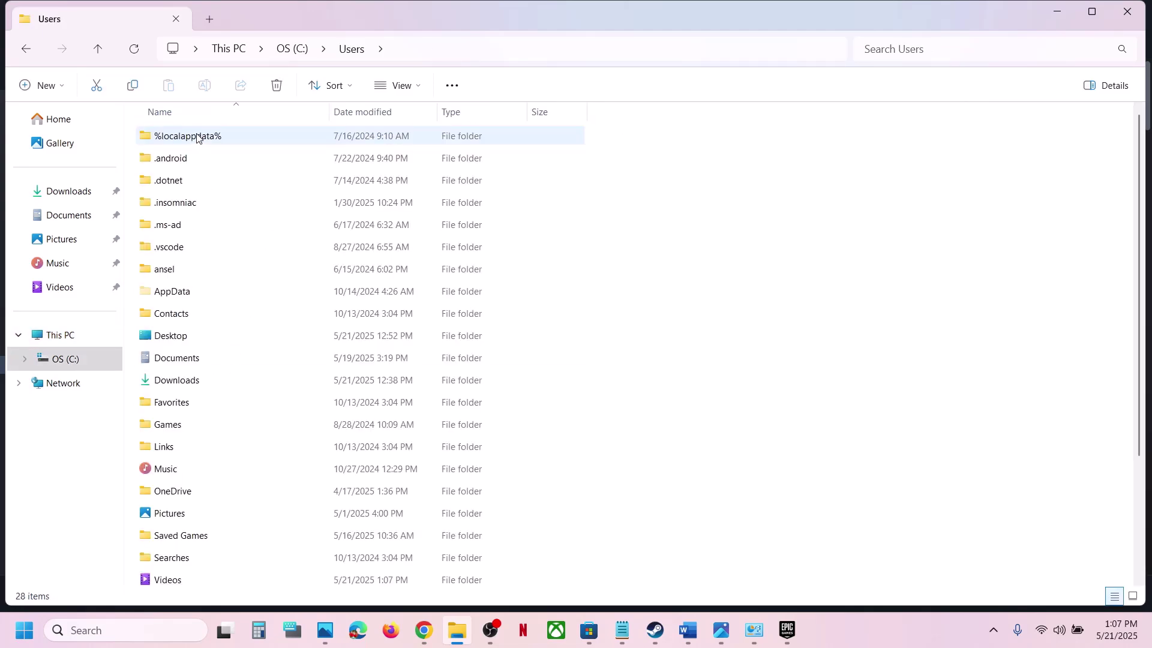
# - Check the Hidden items display option for AppData, and open the Saber folder inside AppData\Local
pyautogui.click(187, 289)
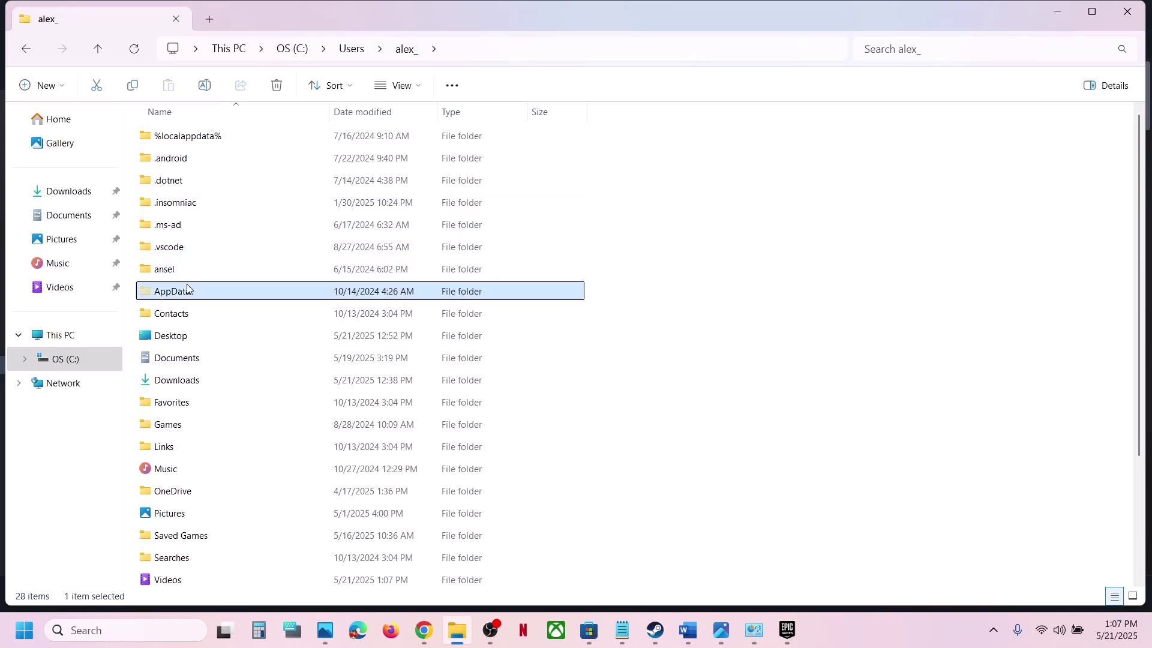
pyautogui.click(415, 85)
pyautogui.moveTo(442, 365)
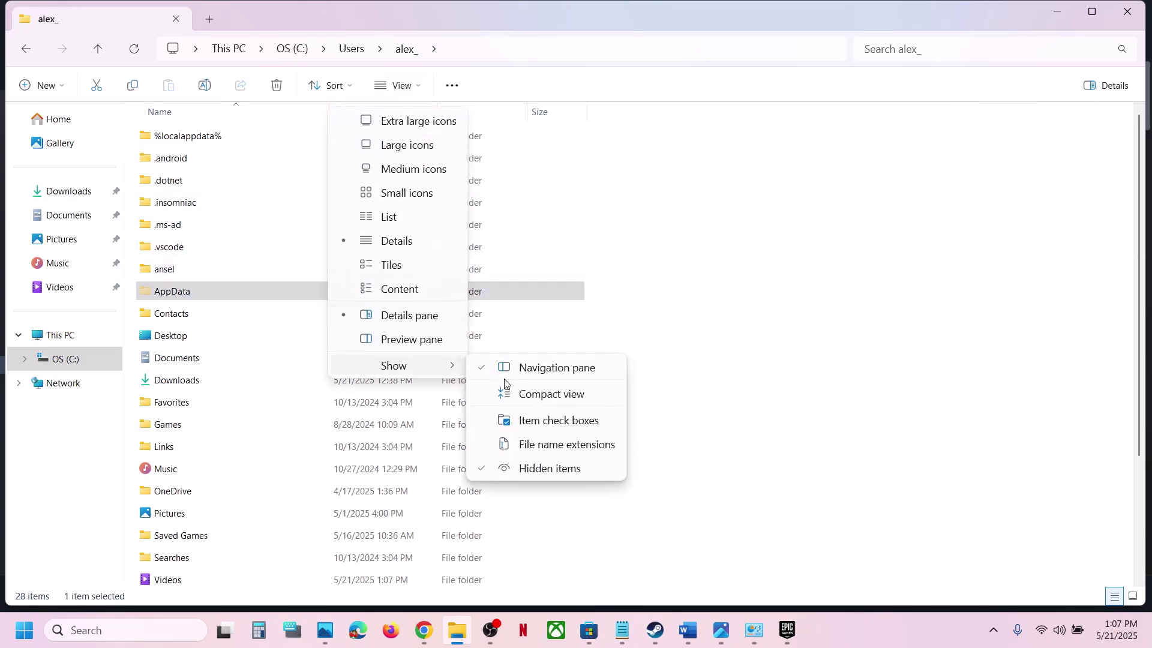
pyautogui.doubleClick(181, 294)
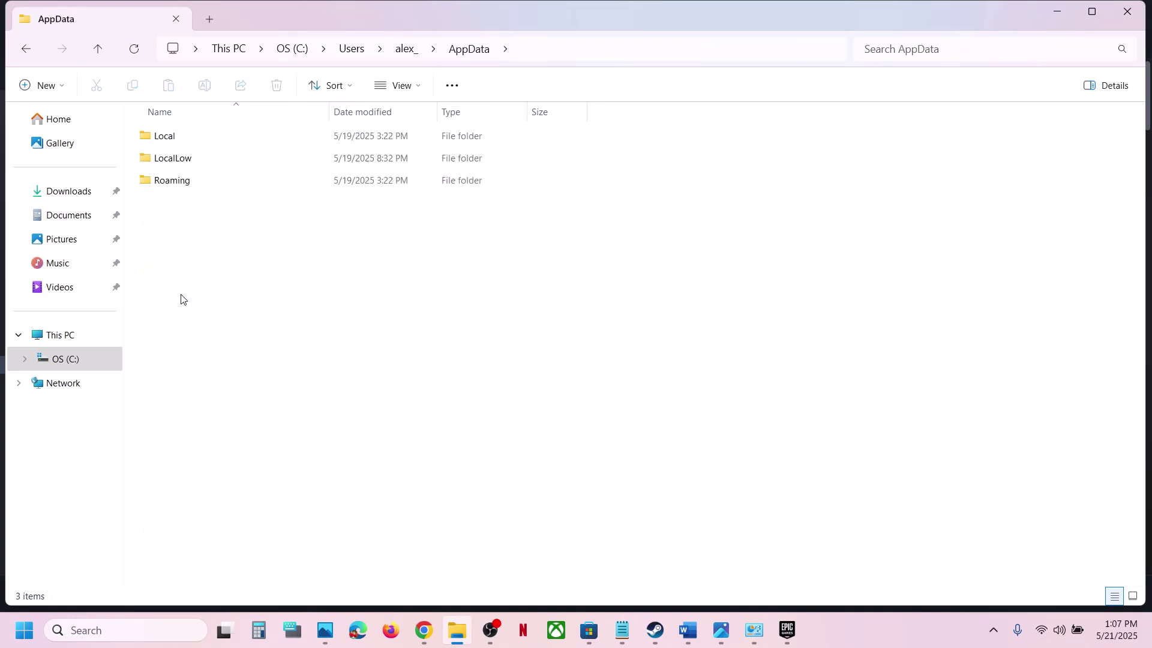
pyautogui.doubleClick(182, 132)
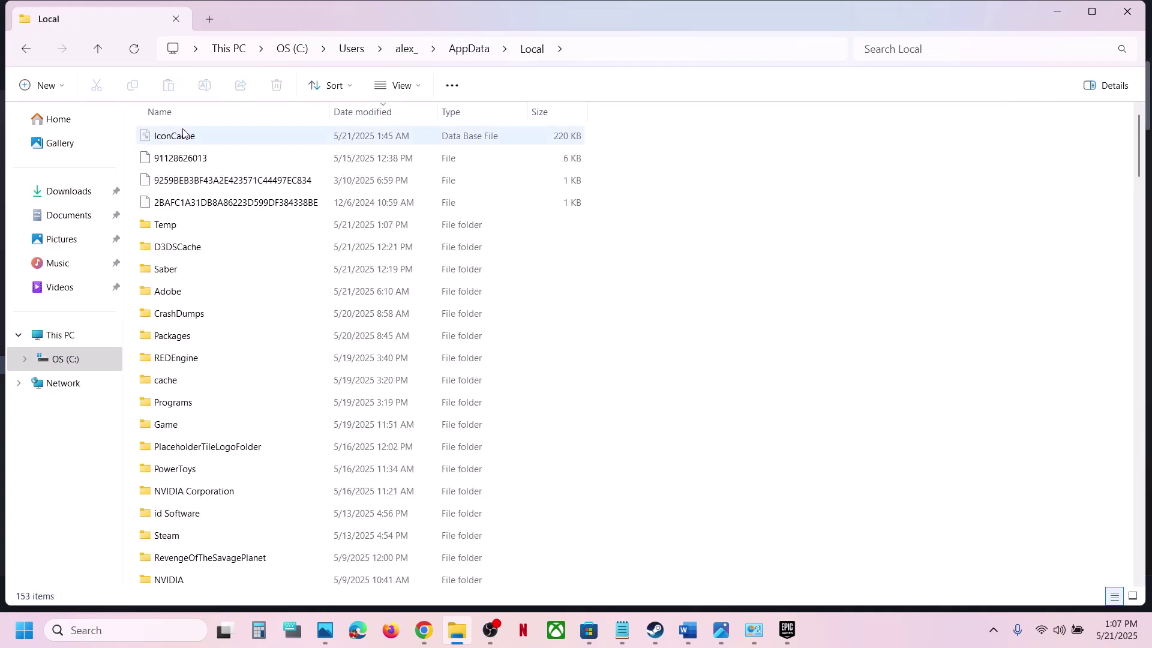
pyautogui.doubleClick(186, 268)
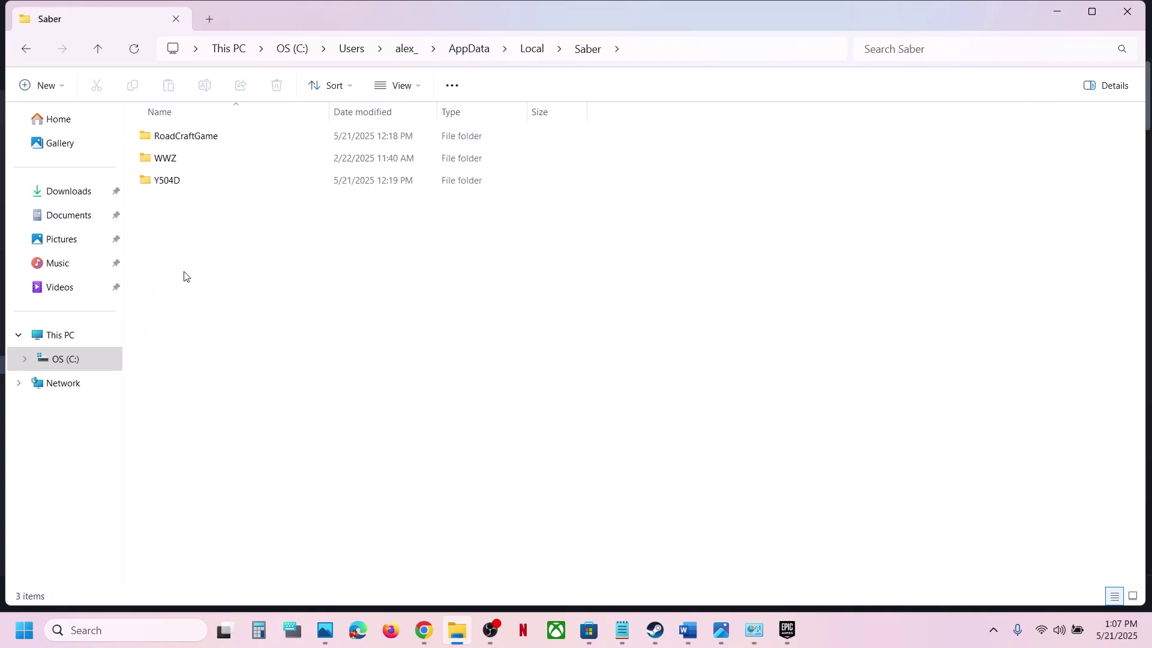
# - Back up the RoadCraftGame folder by copying it to an empty area of the desktop
pyautogui.click(188, 143)
pyautogui.rightClick(218, 147)
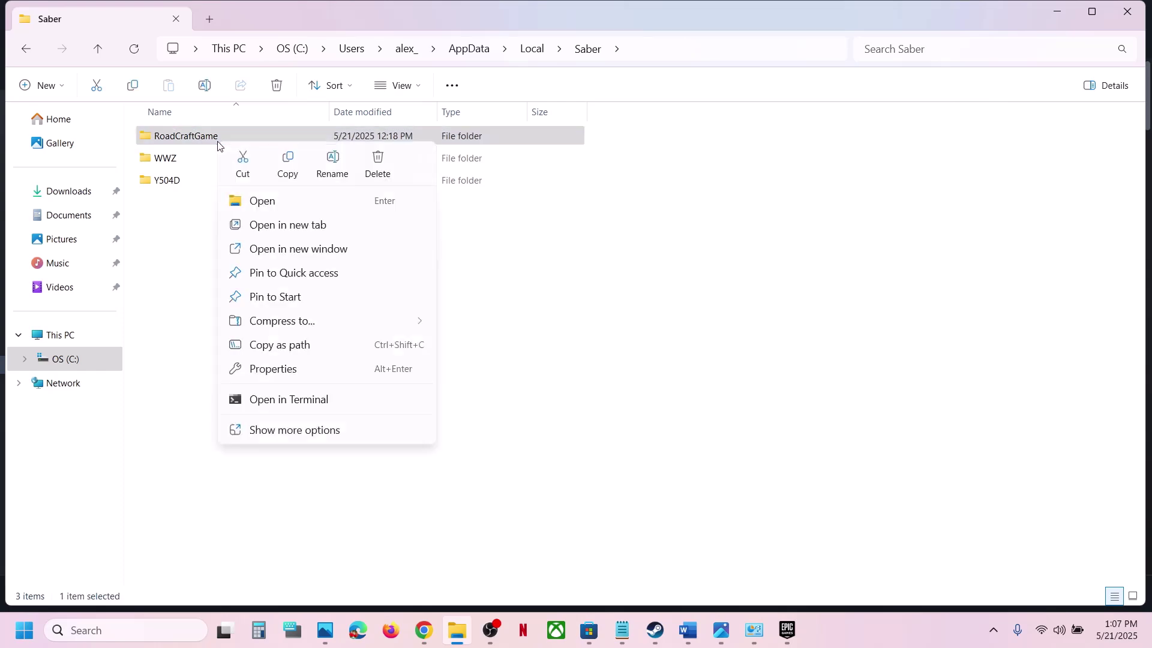
pyautogui.click(292, 170)
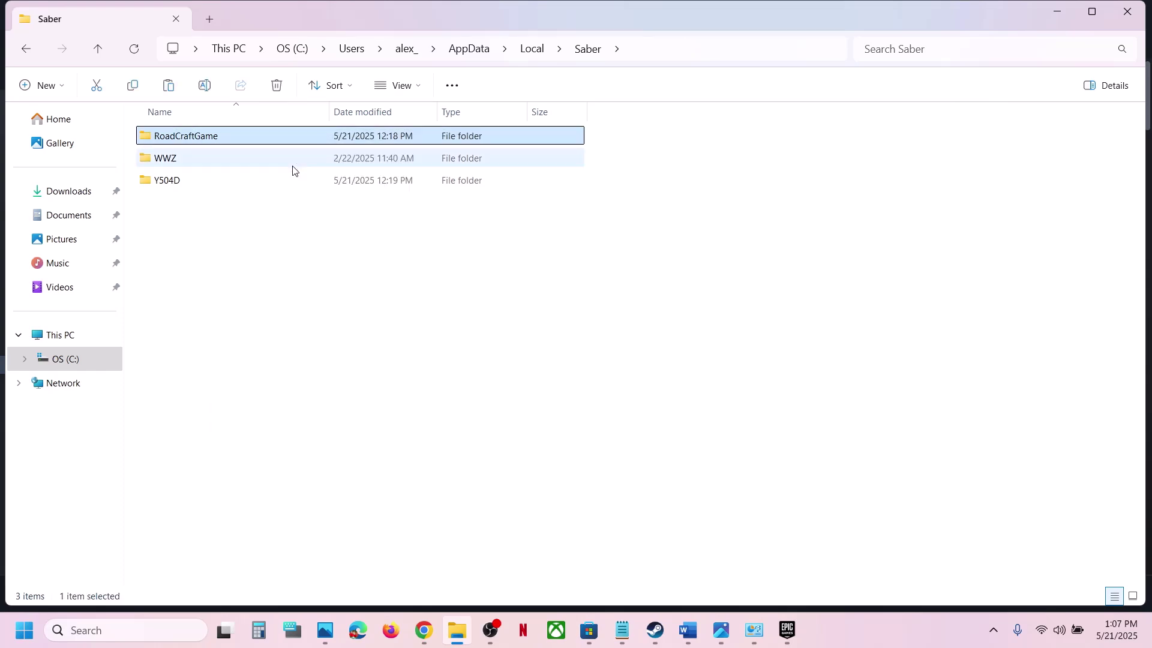
pyautogui.press('super+d')
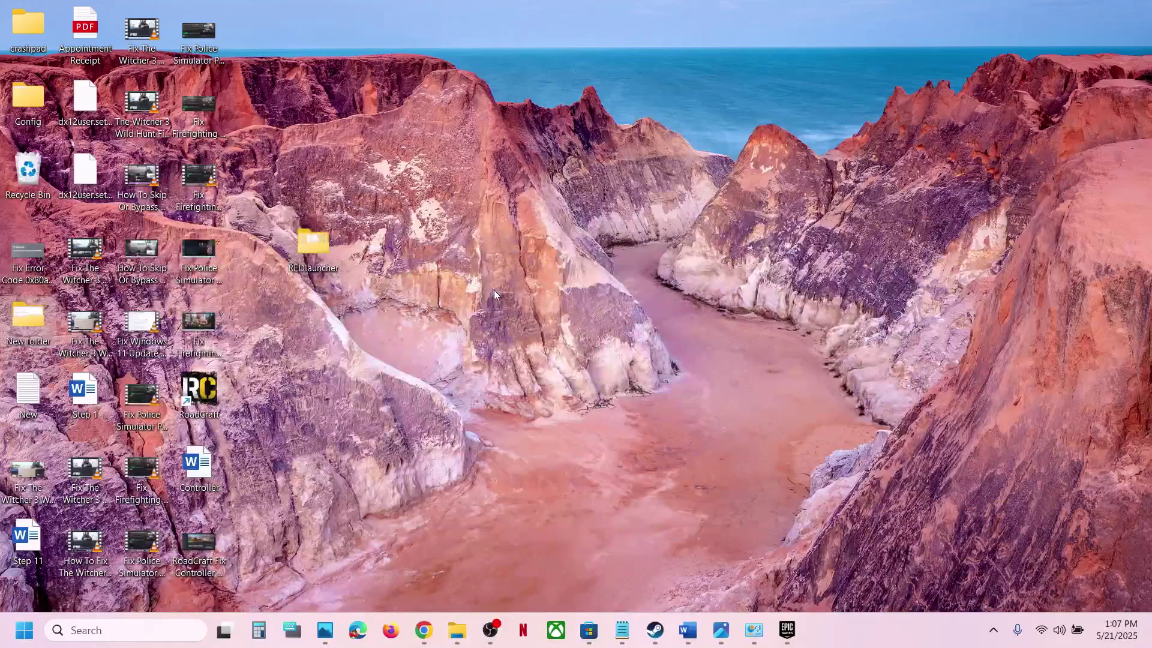
pyautogui.hotkey('ctrl', 'v')
pyautogui.moveTo(264, 31); pyautogui.dragTo(600, 252)
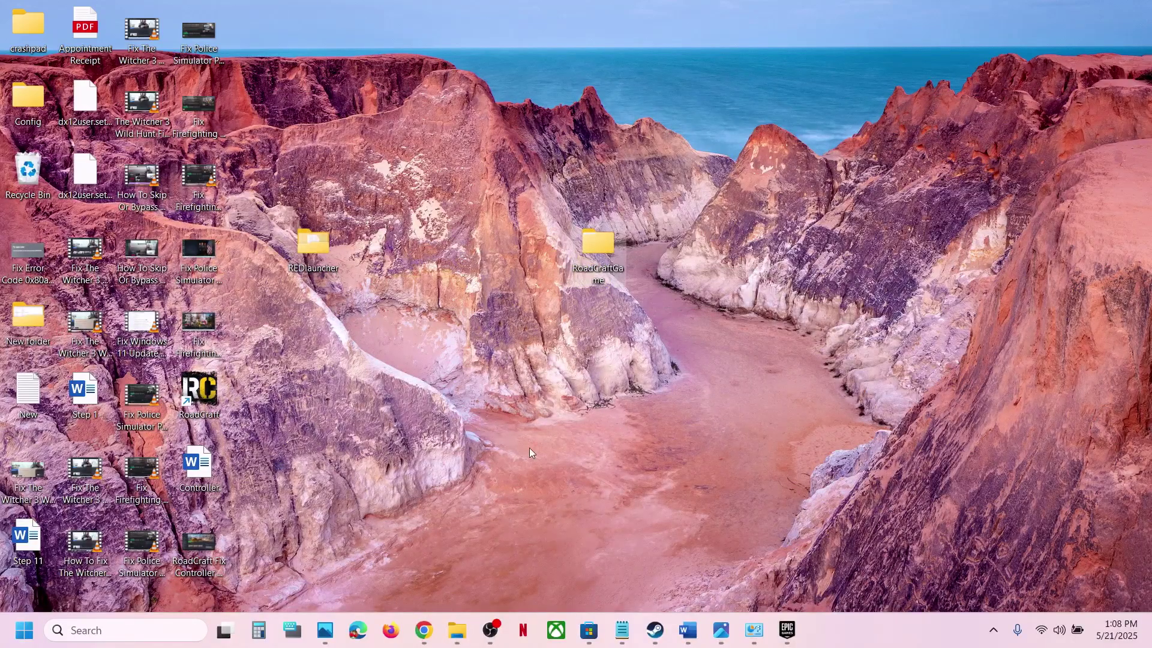
# - Return to the Saber folder in File Explorer and rename the RoadCraftGame folder as RoadCraftGame.old
pyautogui.click(461, 628)
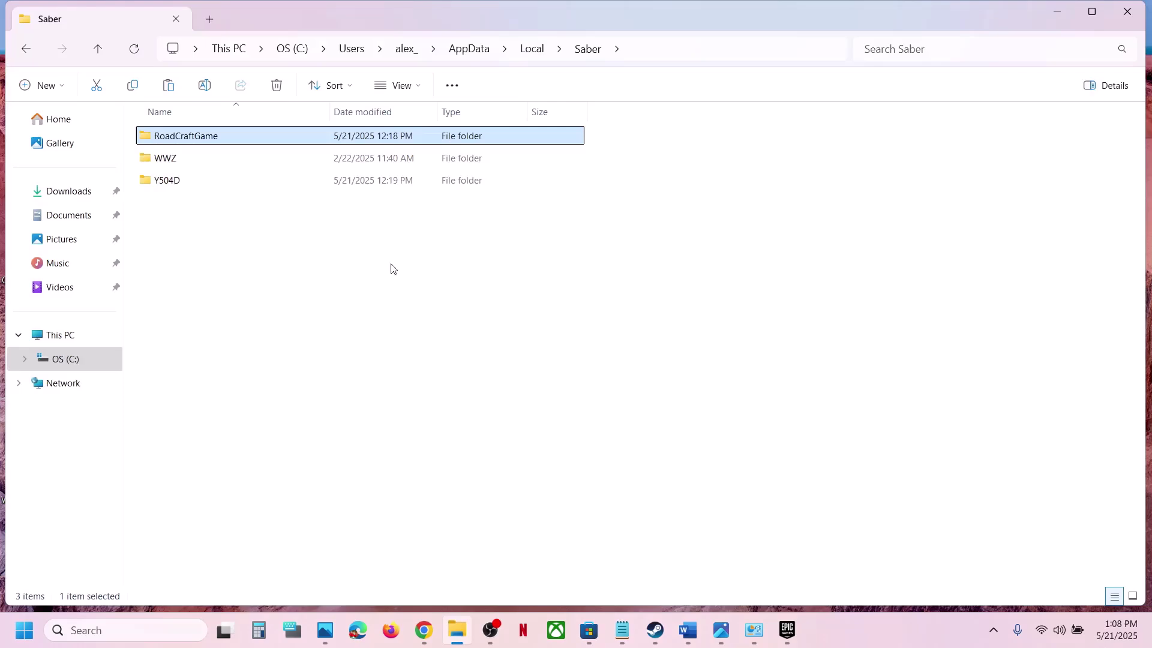
pyautogui.rightClick(208, 134)
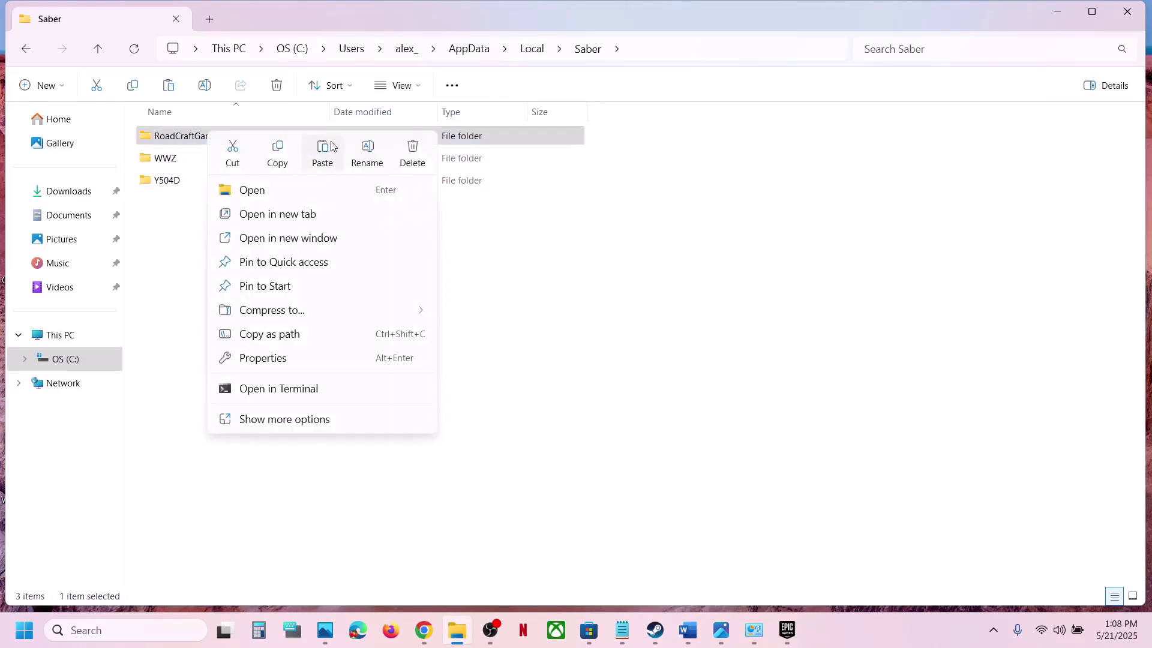
pyautogui.click(366, 150)
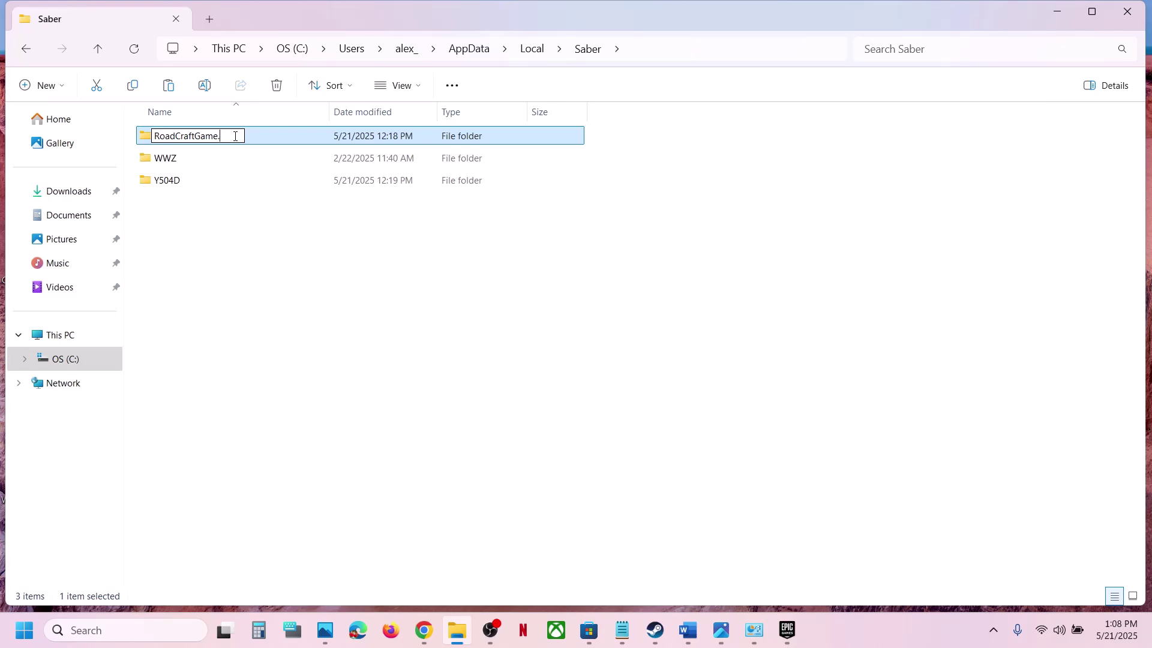
pyautogui.click(390, 347)
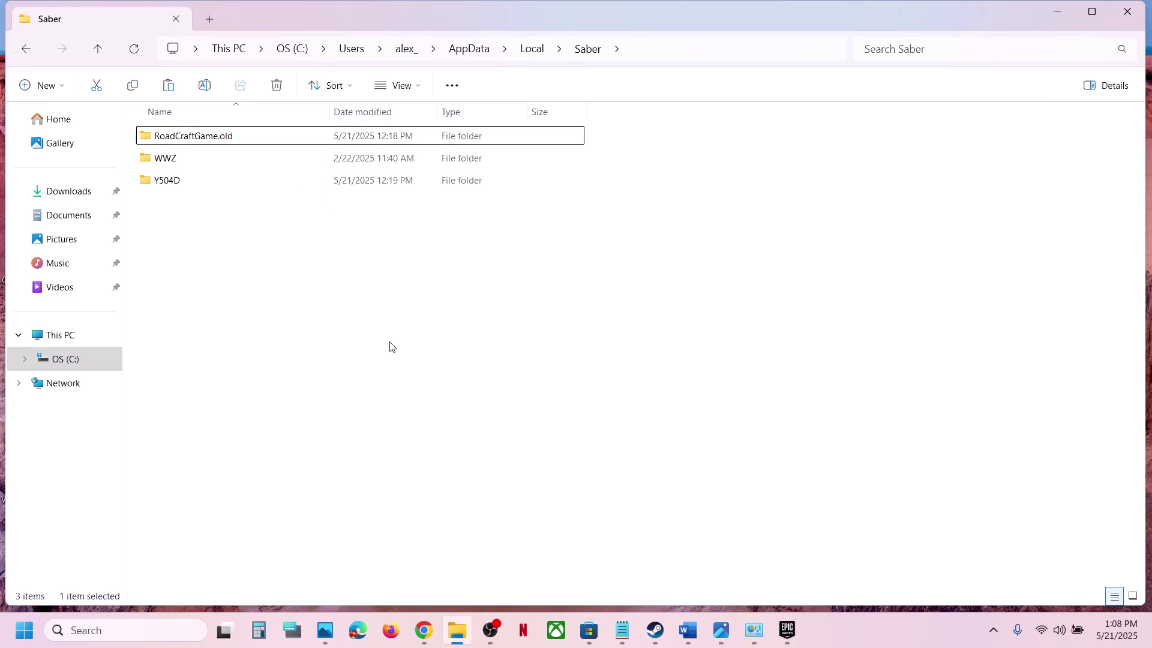
# - Look at RoadCraft in Steam, return to the Word guide and copy Step 13's Visual C++ download link
pyautogui.click(657, 636)
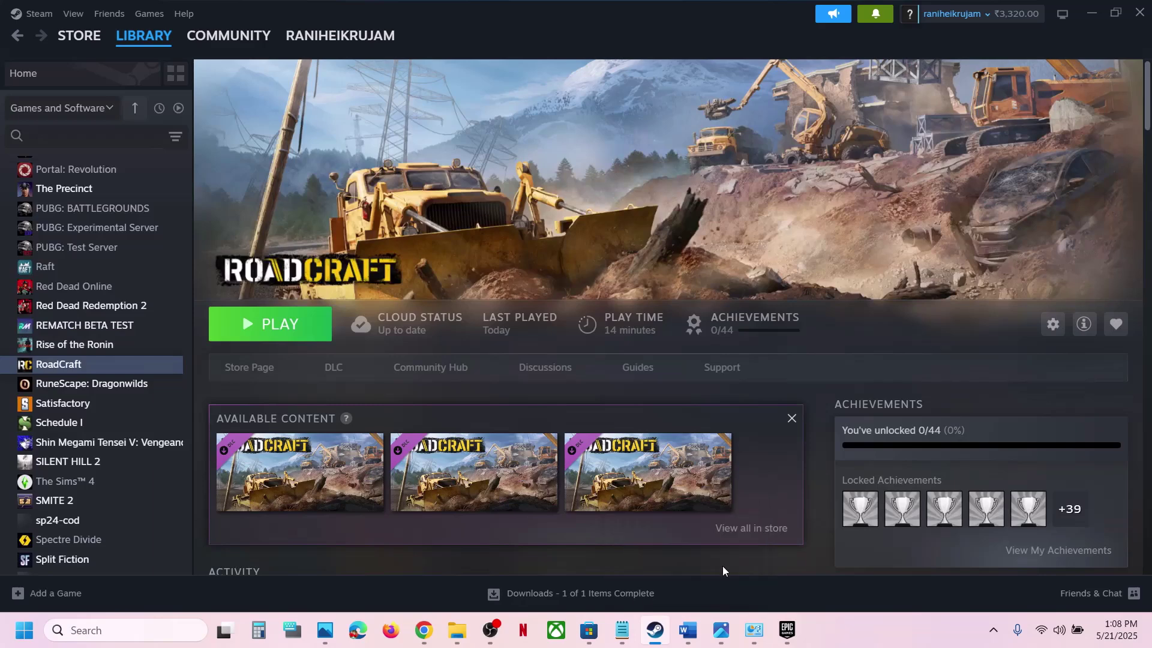
pyautogui.click(685, 628)
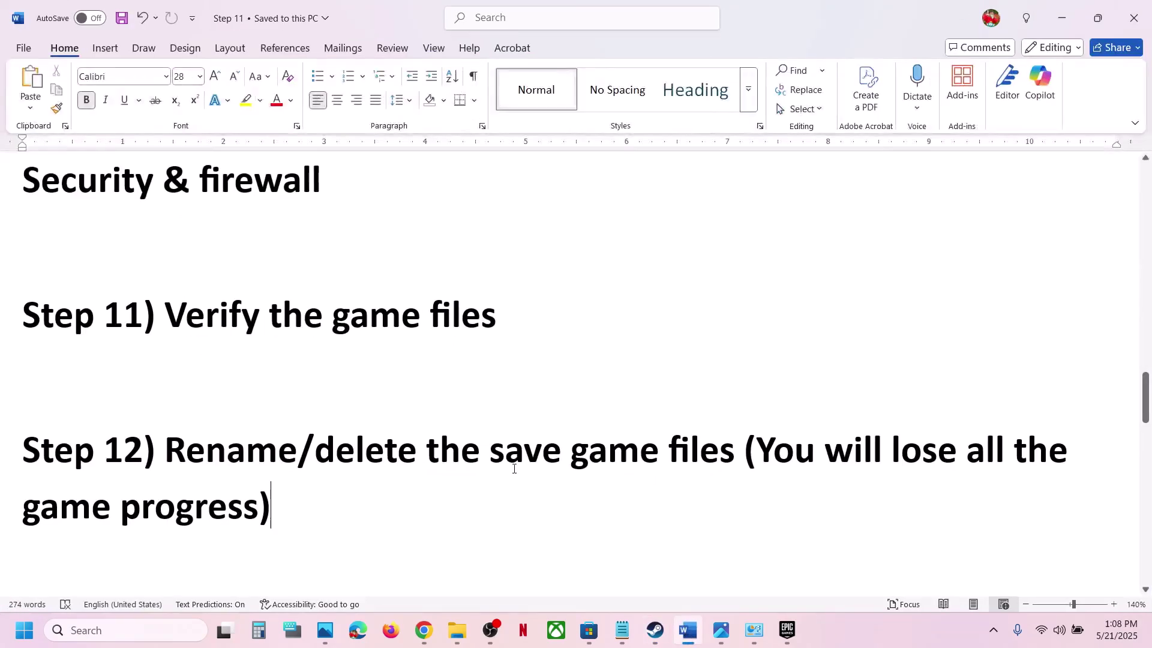
pyautogui.scroll(-2, 514, 469)
pyautogui.scroll(-3, 514, 468)
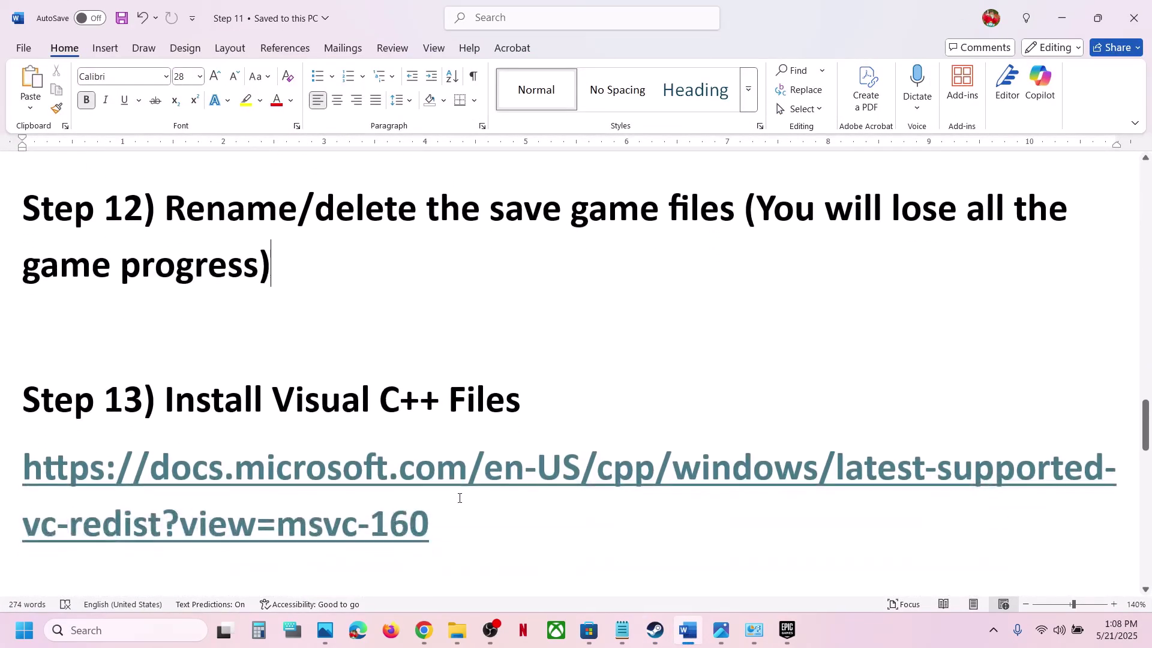
pyautogui.tripleClick(437, 518)
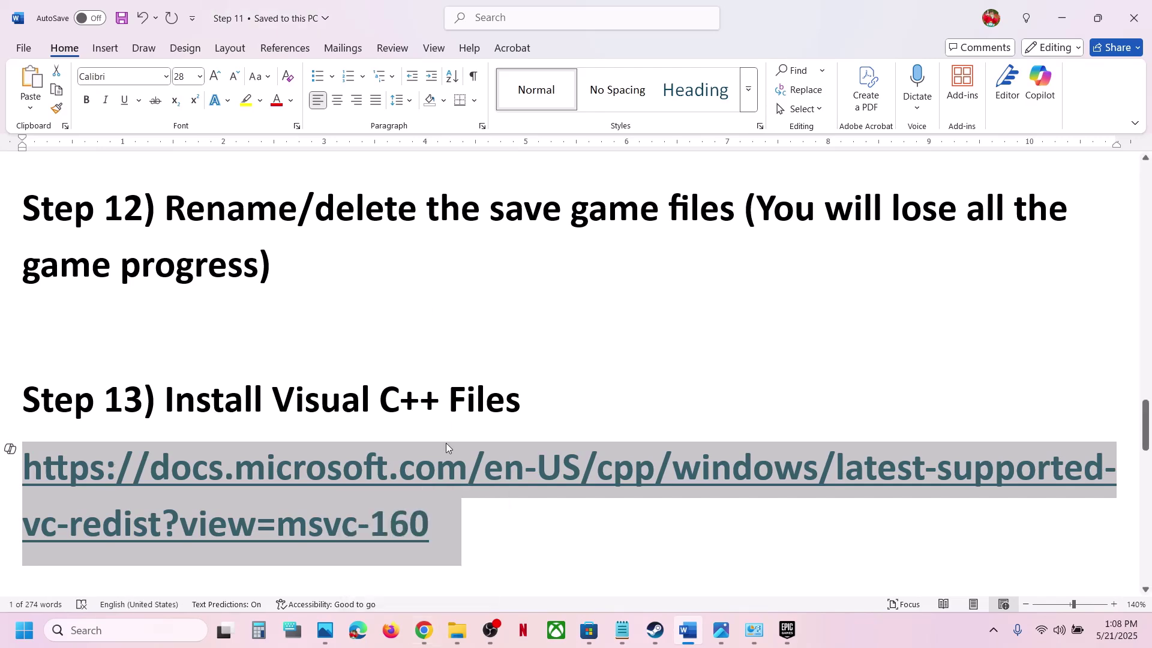
# - Switch to Chrome and open the copied Visual C++ link in a new tab
pyautogui.click(423, 629)
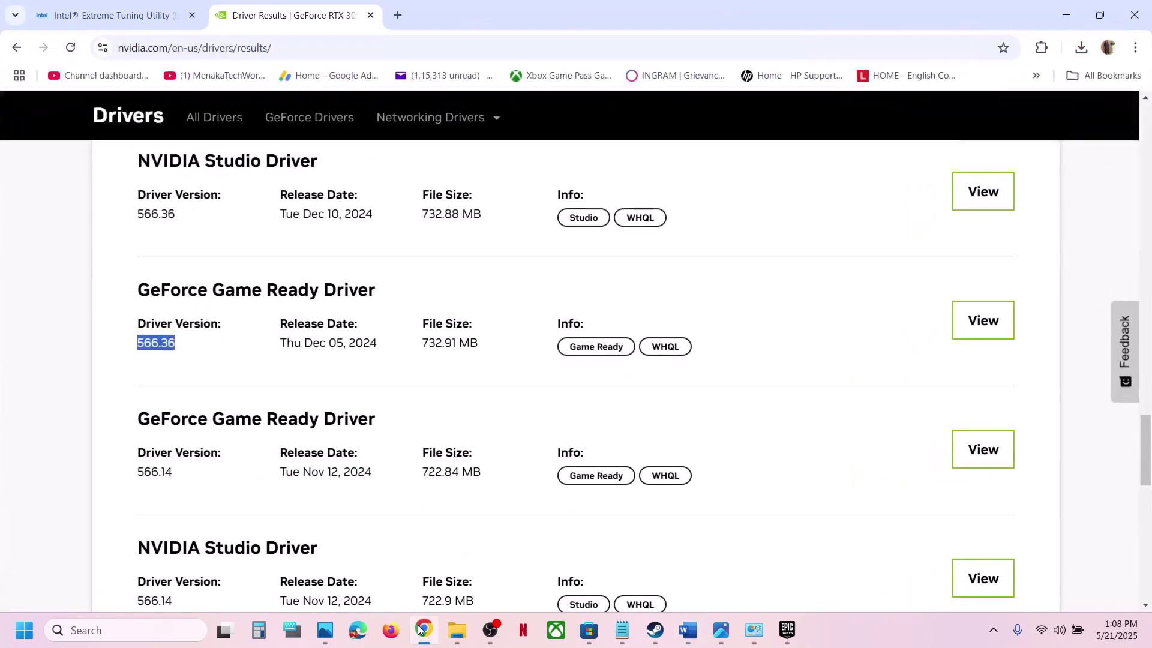
pyautogui.click(398, 15)
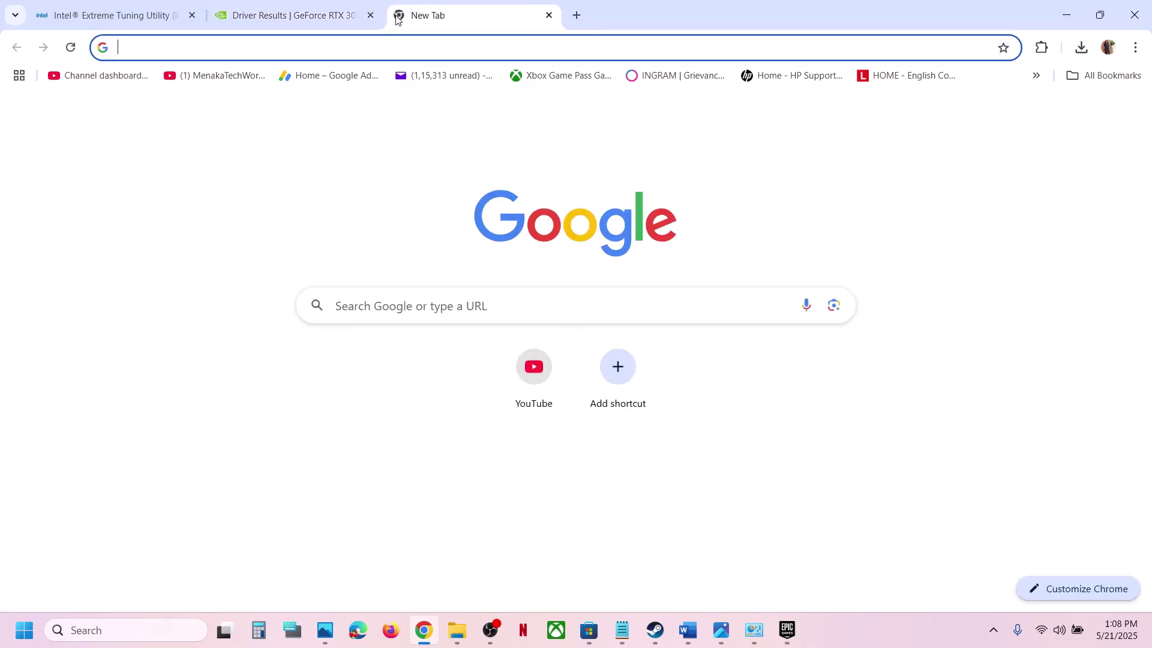
pyautogui.hotkey('ctrl', 'v')
pyautogui.press('Return')
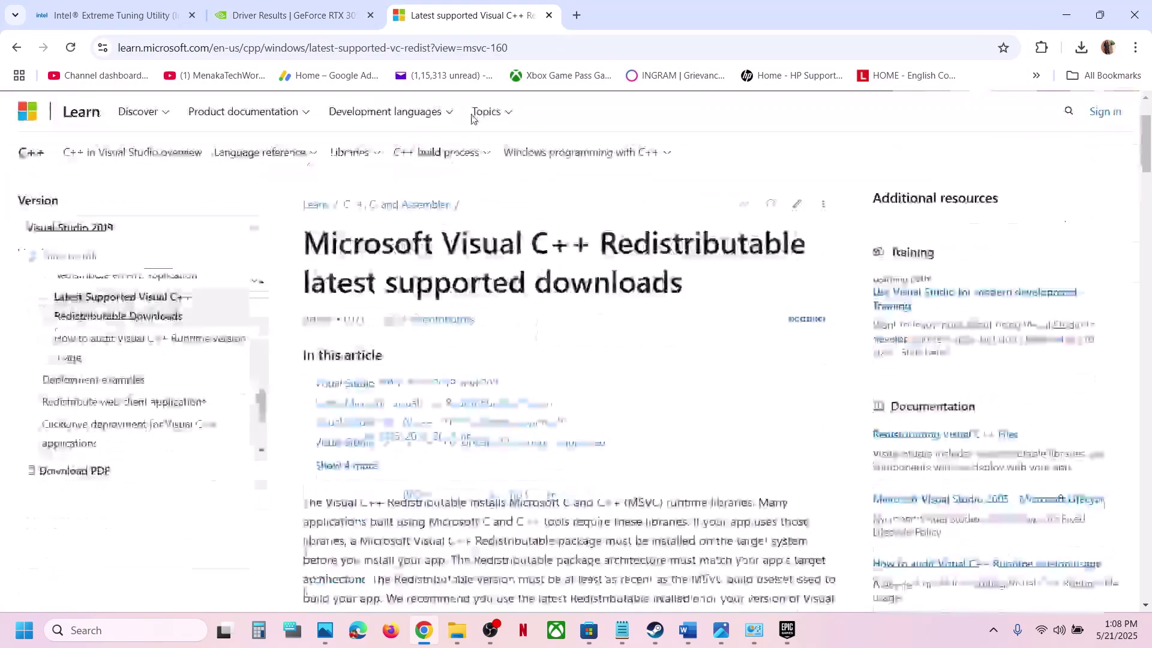
# - Download the X86 version of the latest Visual C++ Redistributable, run its installer and start the repair
pyautogui.scroll(-8, 412, 133)
pyautogui.scroll(-7, 459, 191)
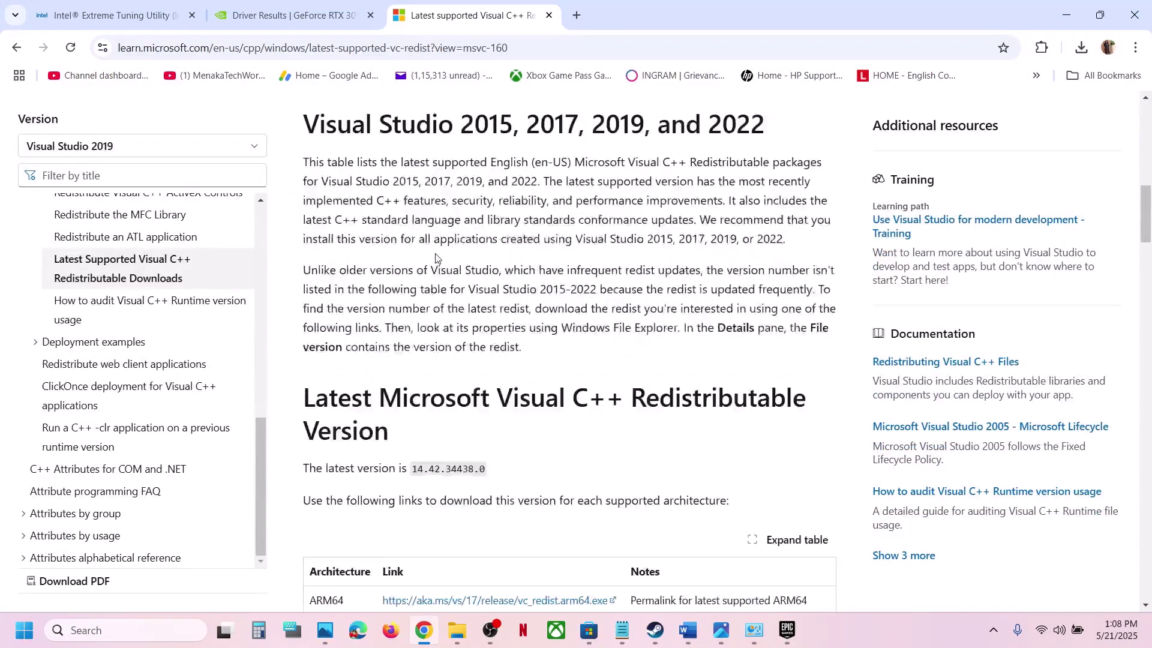
pyautogui.doubleClick(314, 313)
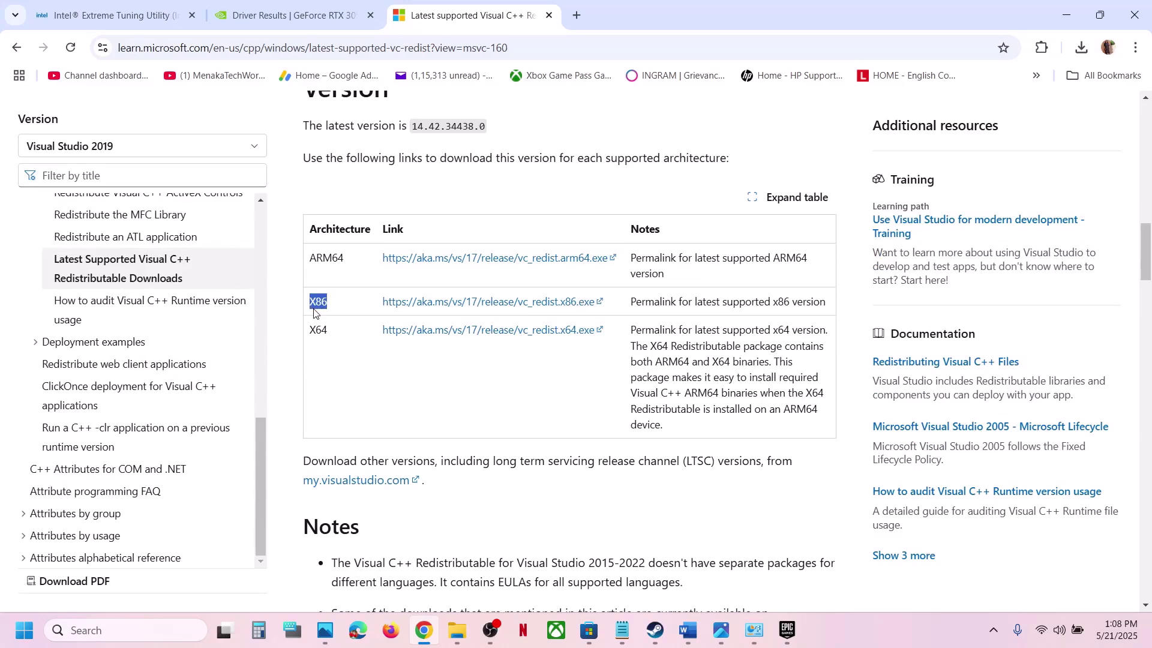
pyautogui.doubleClick(317, 332)
pyautogui.moveTo(318, 306); pyautogui.dragTo(469, 305)
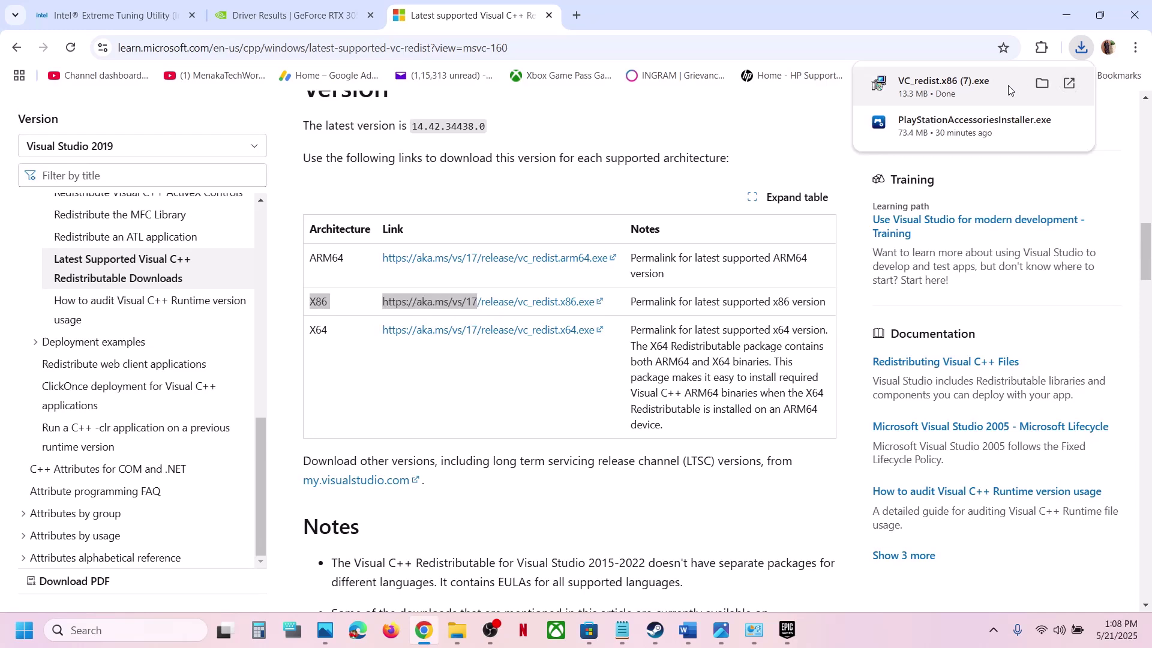
pyautogui.click(1014, 90)
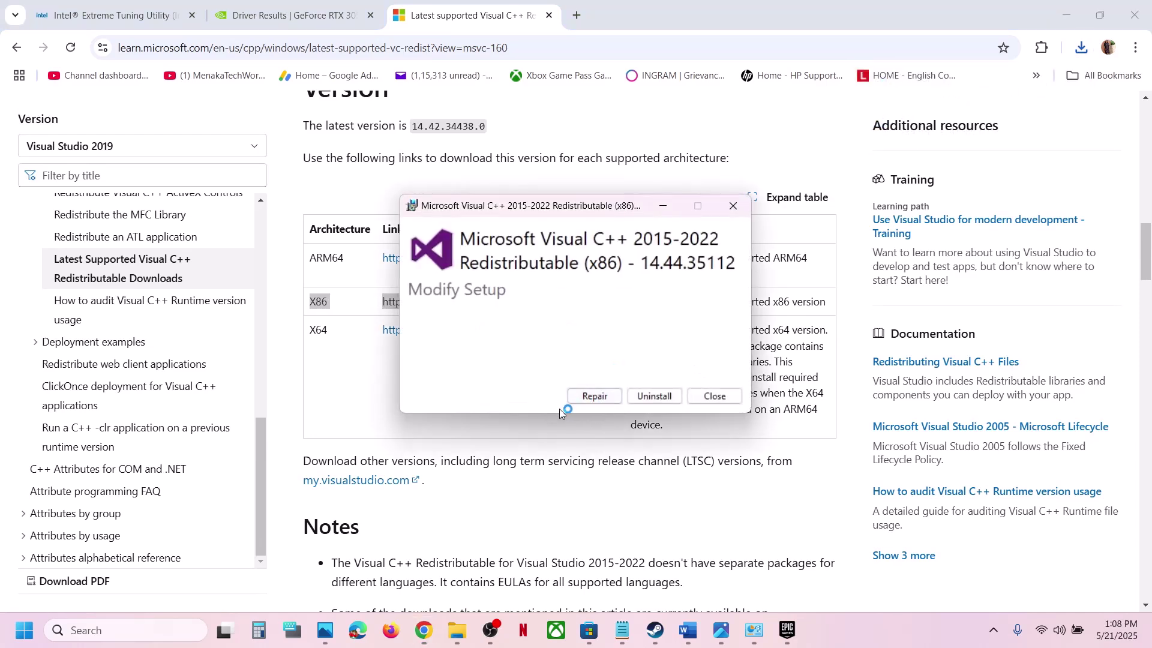
pyautogui.click(591, 395)
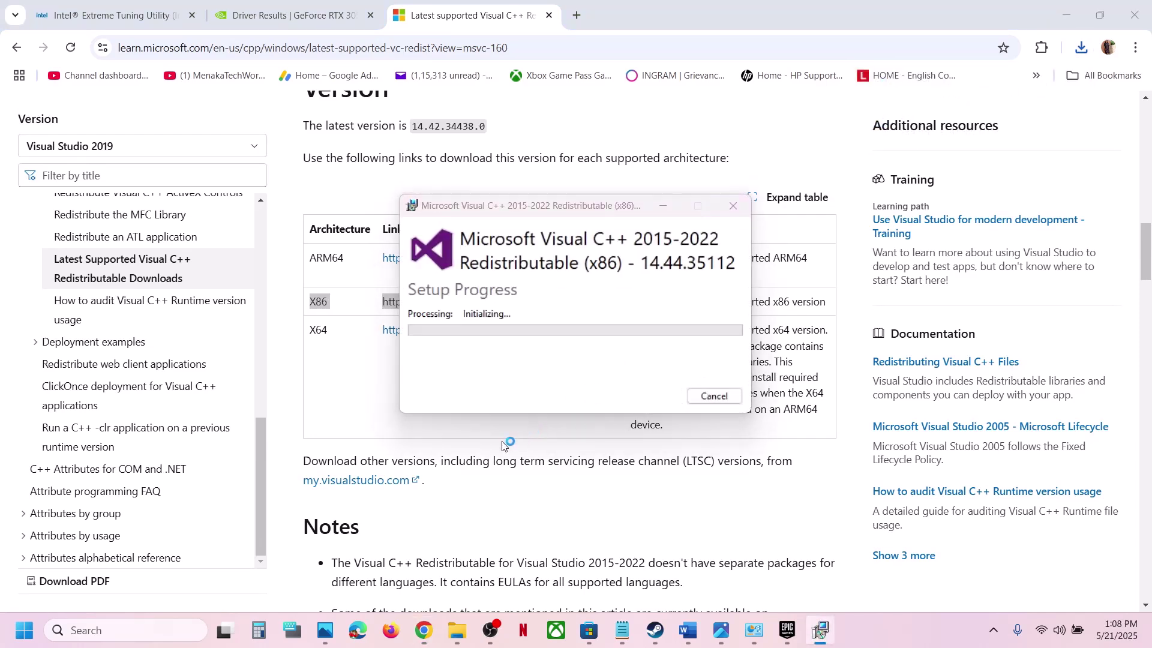
# - Download the X64 version of the Visual C++ Redistributable, run its installer and start the repair
pyautogui.doubleClick(319, 330)
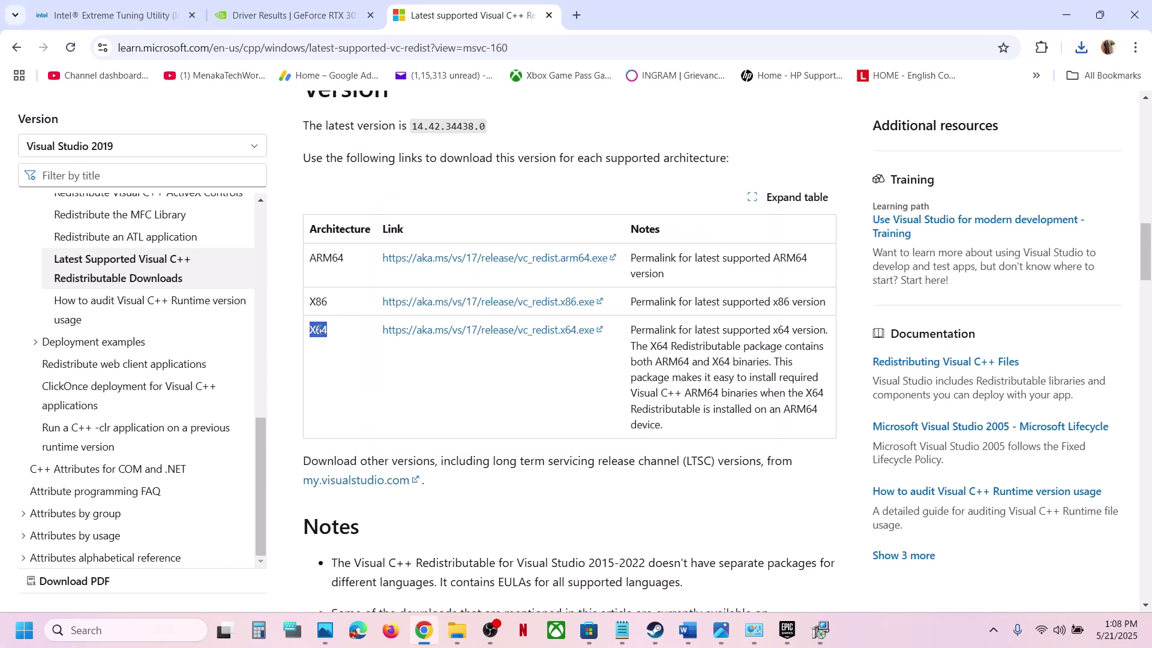
pyautogui.click(423, 335)
pyautogui.click(1082, 47)
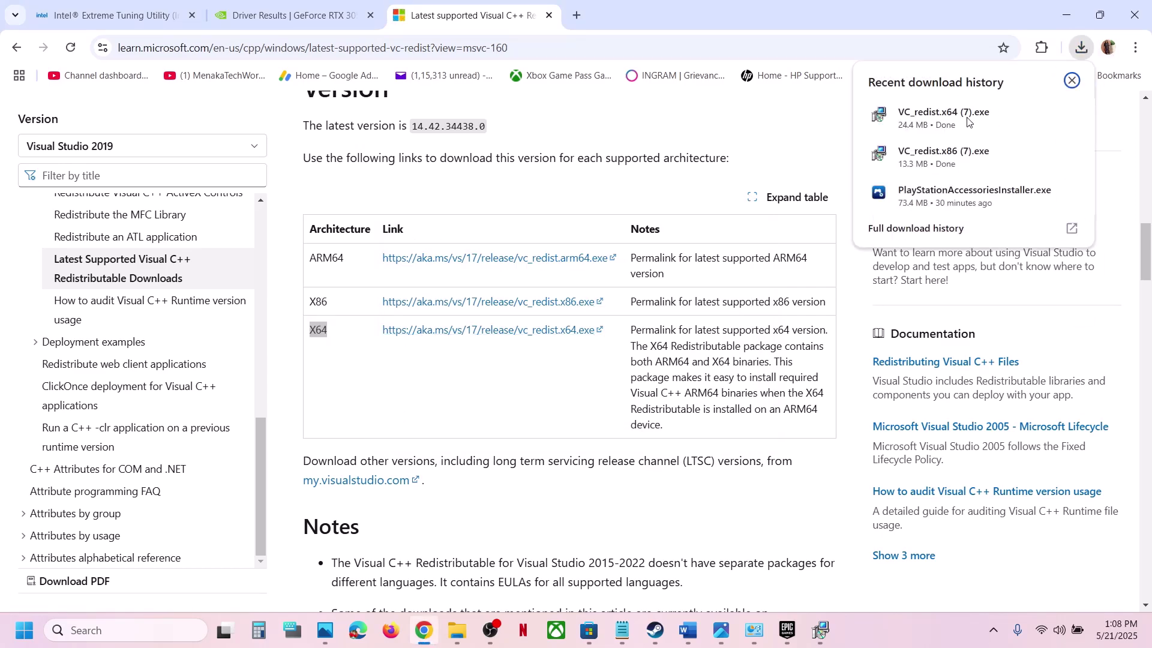
pyautogui.click(965, 124)
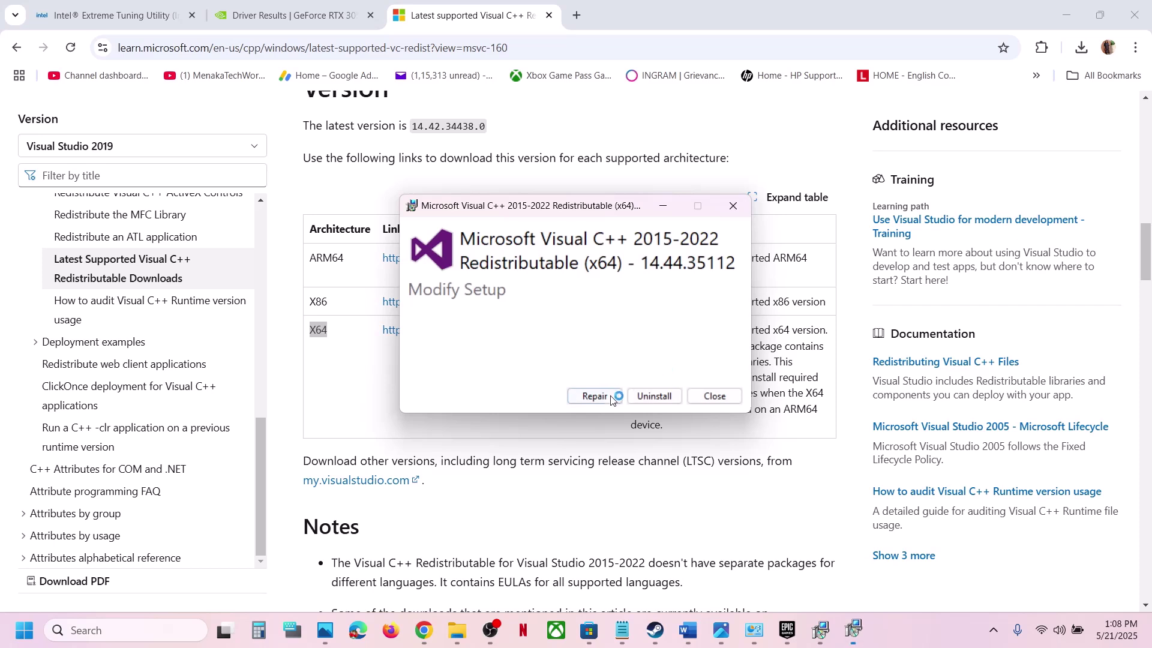
pyautogui.click(596, 397)
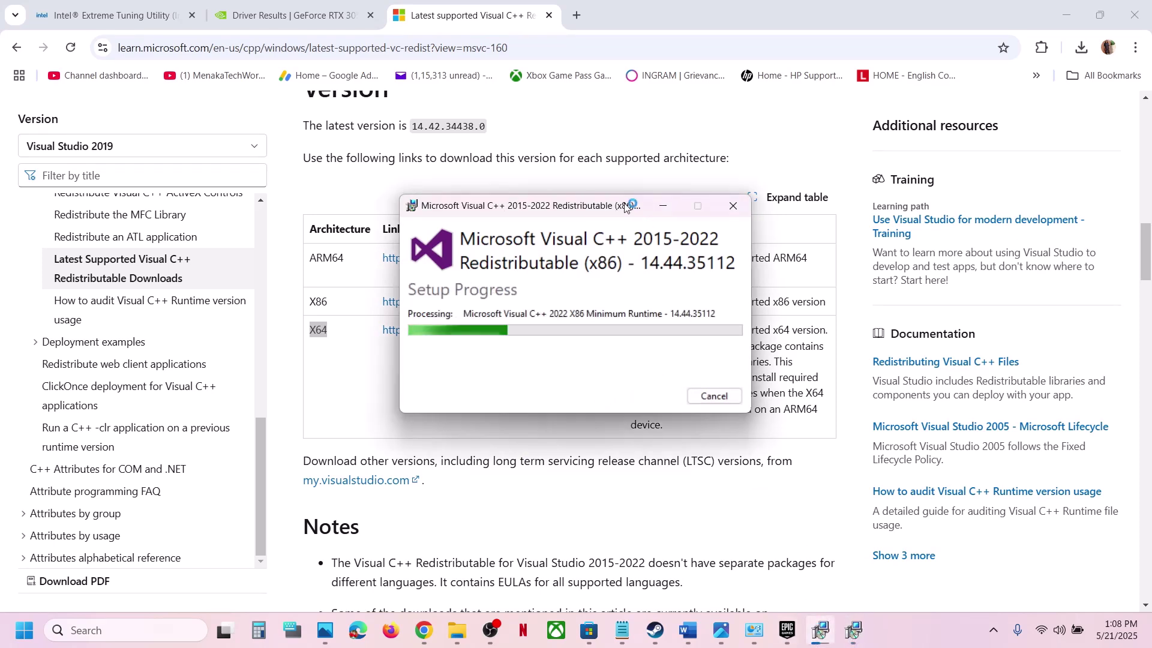
# - Move the x86 Redistributable setup window aside to view the x64 setup progress alongside it
pyautogui.moveTo(601, 203); pyautogui.dragTo(939, 242)
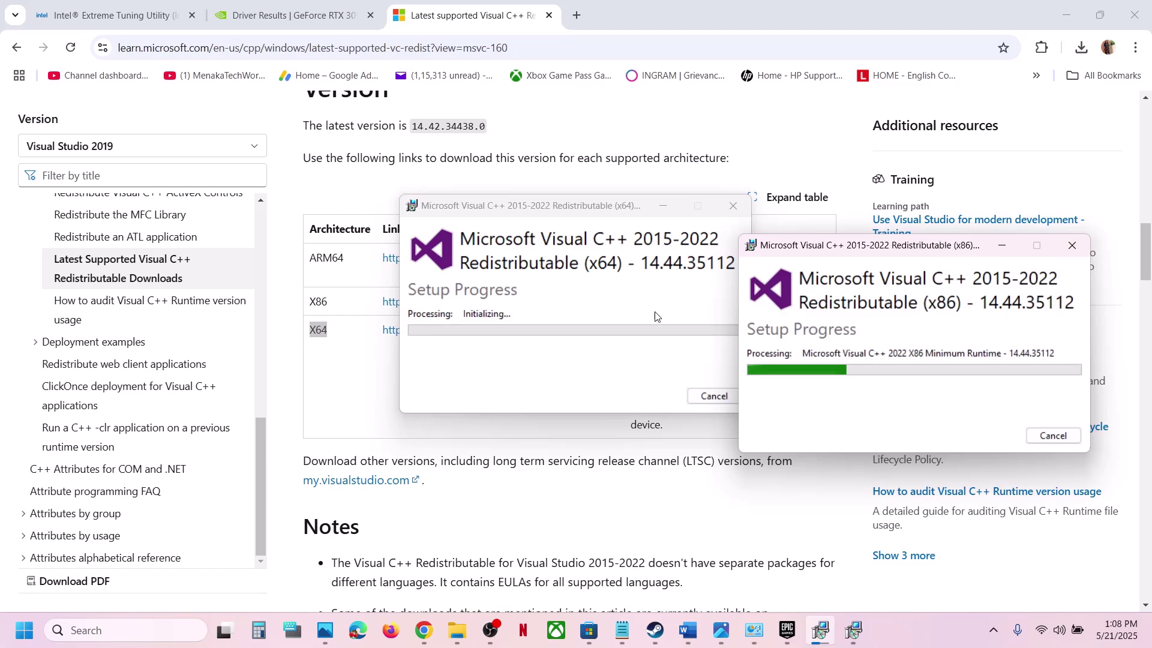
pyautogui.click(559, 487)
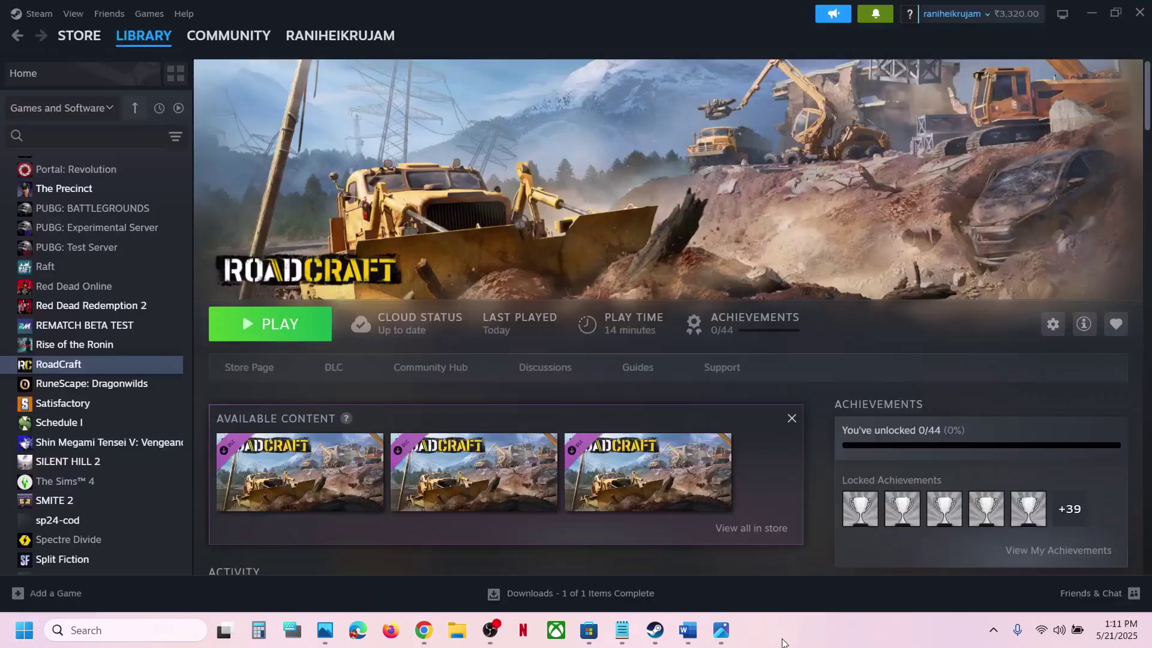
# - View the Windows power options for restarting the computer and close them without choosing one
pyautogui.click(24, 630)
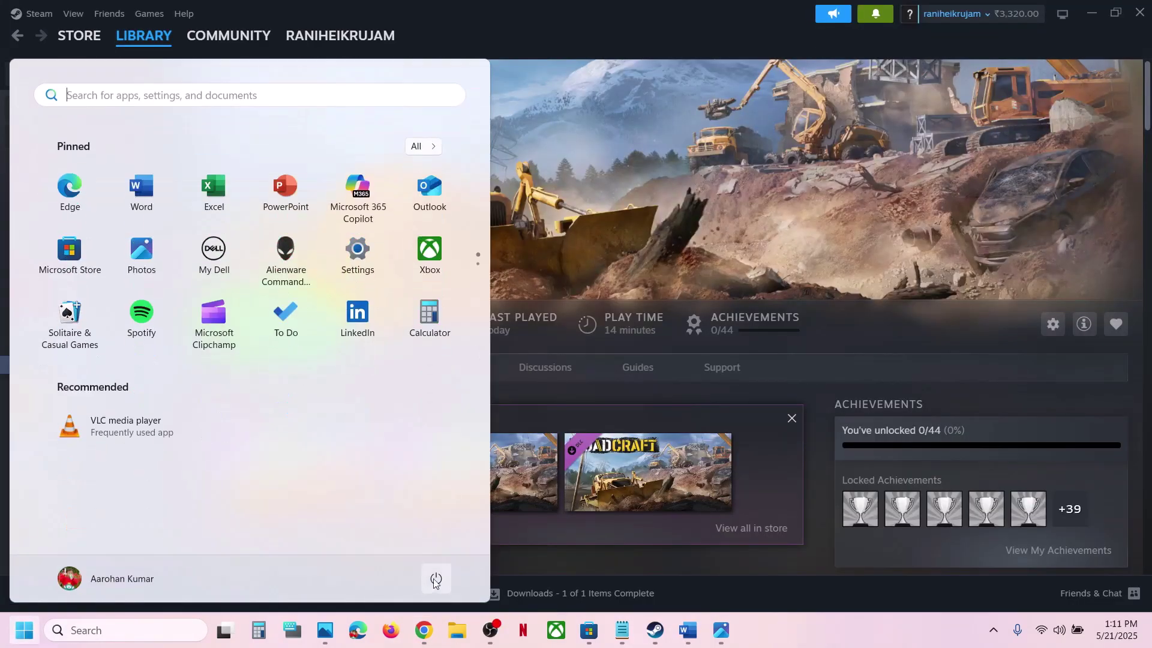
pyautogui.click(436, 579)
pyautogui.press('Escape')
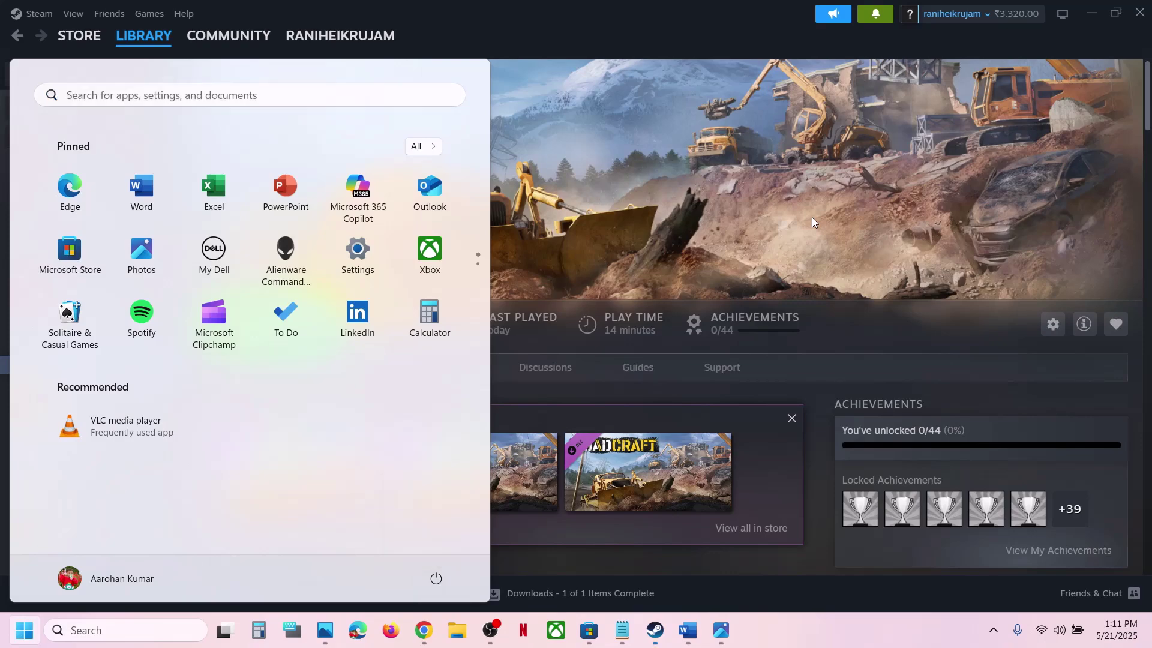
pyautogui.click(624, 571)
# - Switch to the Word guide and read Step 14 on increasing virtual memory
pyautogui.click(689, 624)
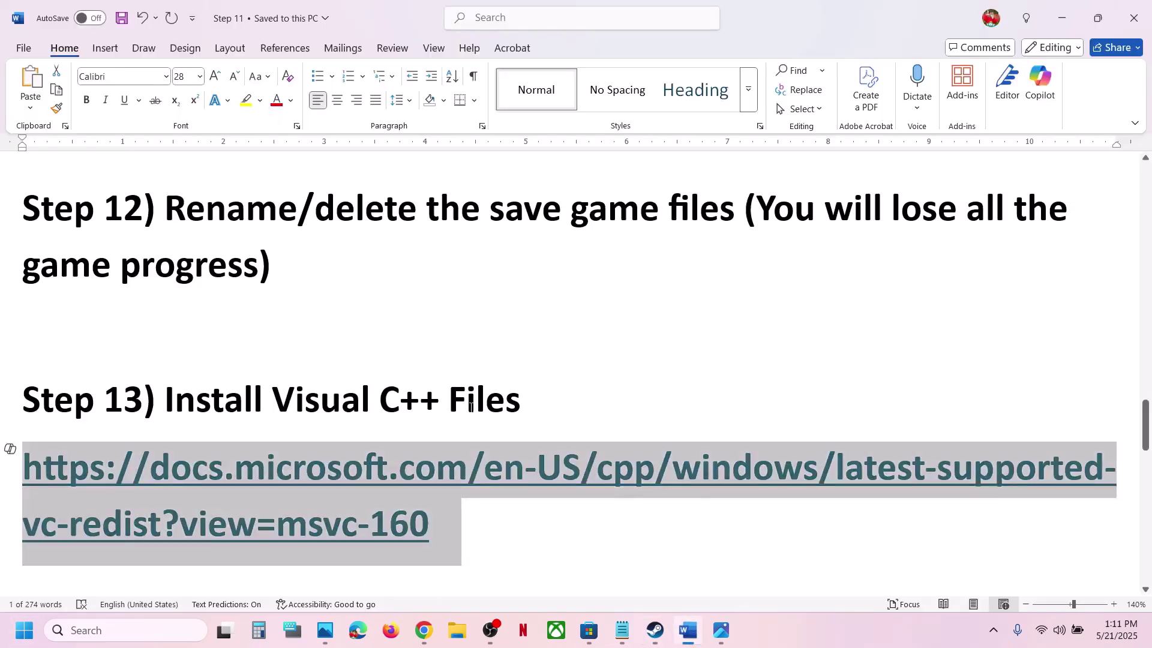
pyautogui.scroll(-2, 469, 408)
pyautogui.scroll(-3, 470, 407)
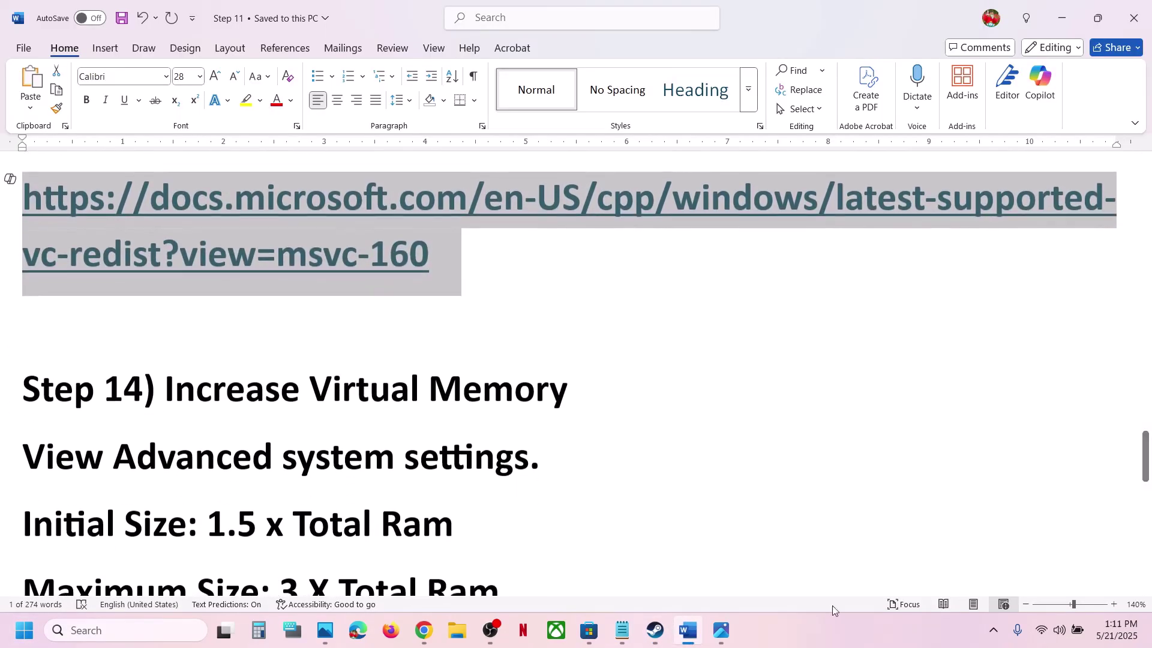
pyautogui.click(831, 617)
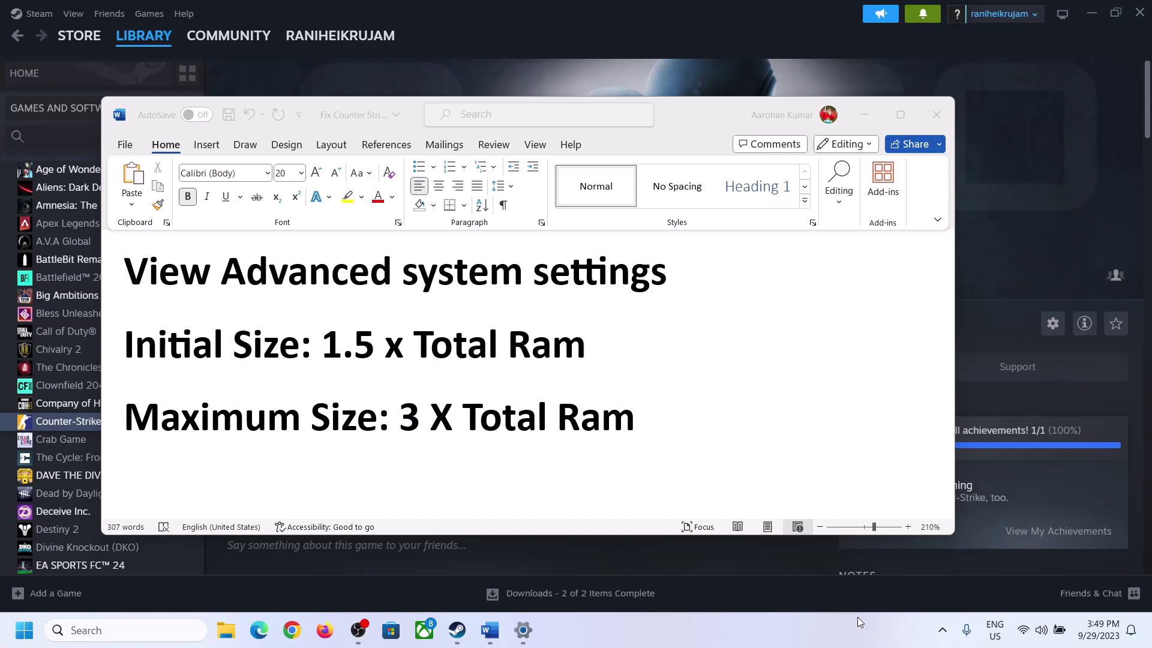
# - Copy the guide's line "View Advanced system settings", search Windows for it and open the matching Control Panel result
pyautogui.click(167, 279)
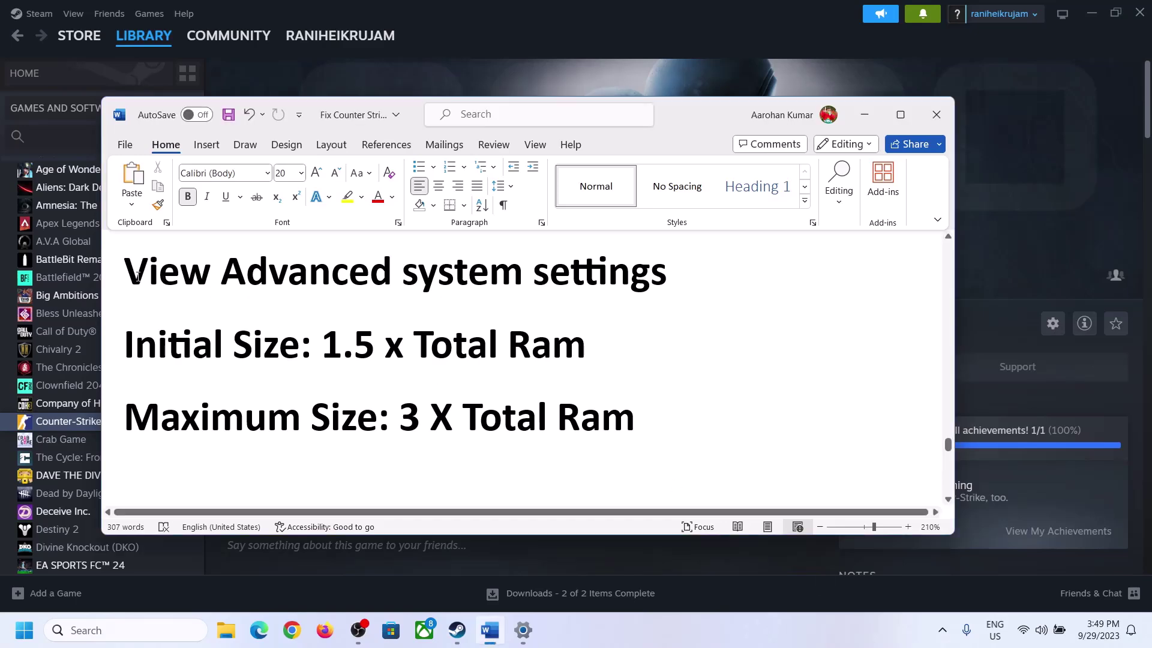
pyautogui.moveTo(137, 277); pyautogui.dragTo(659, 270)
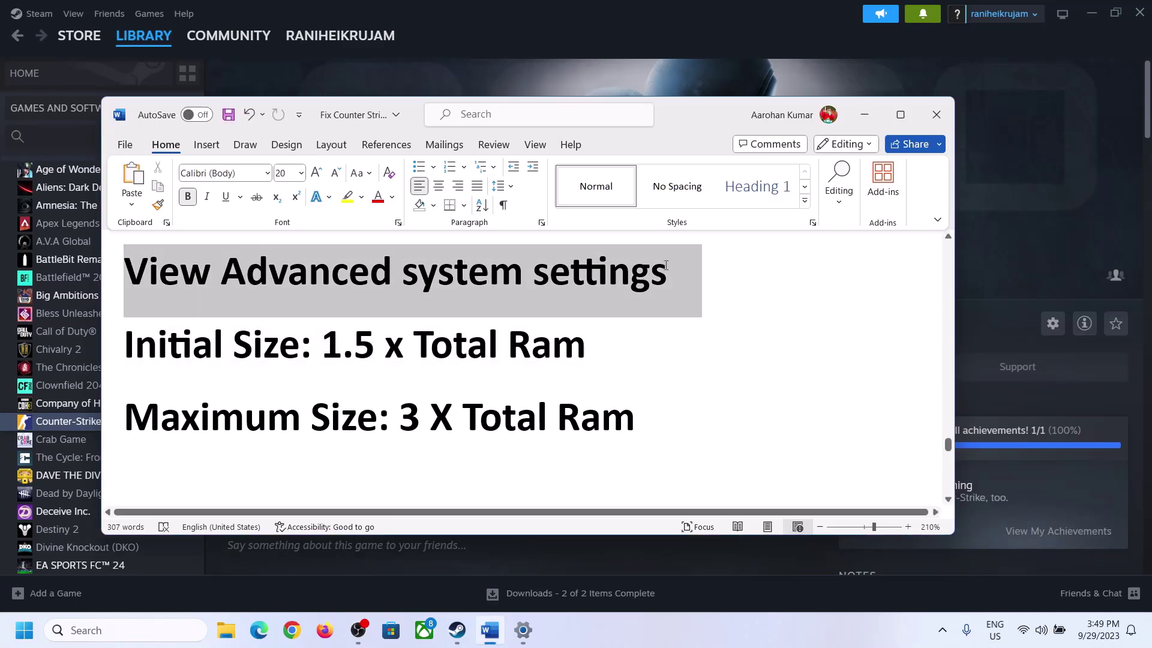
pyautogui.hotkey('ctrl', 'c')
pyautogui.click(136, 630)
pyautogui.hotkey('ctrl', 'v')
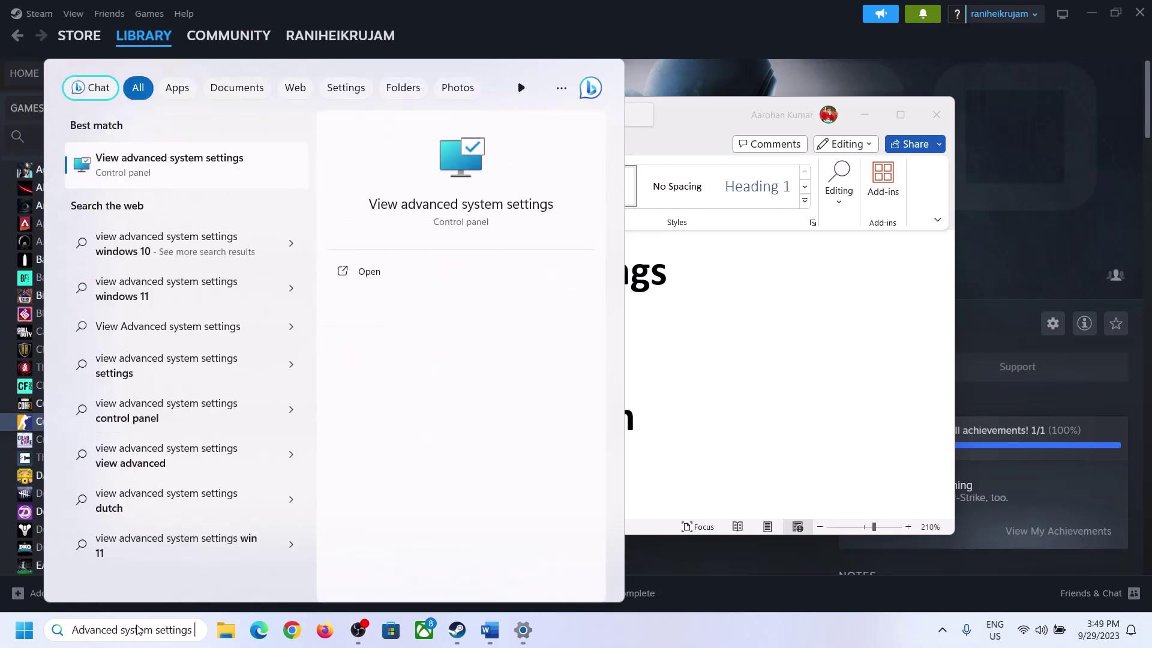
pyautogui.click(161, 174)
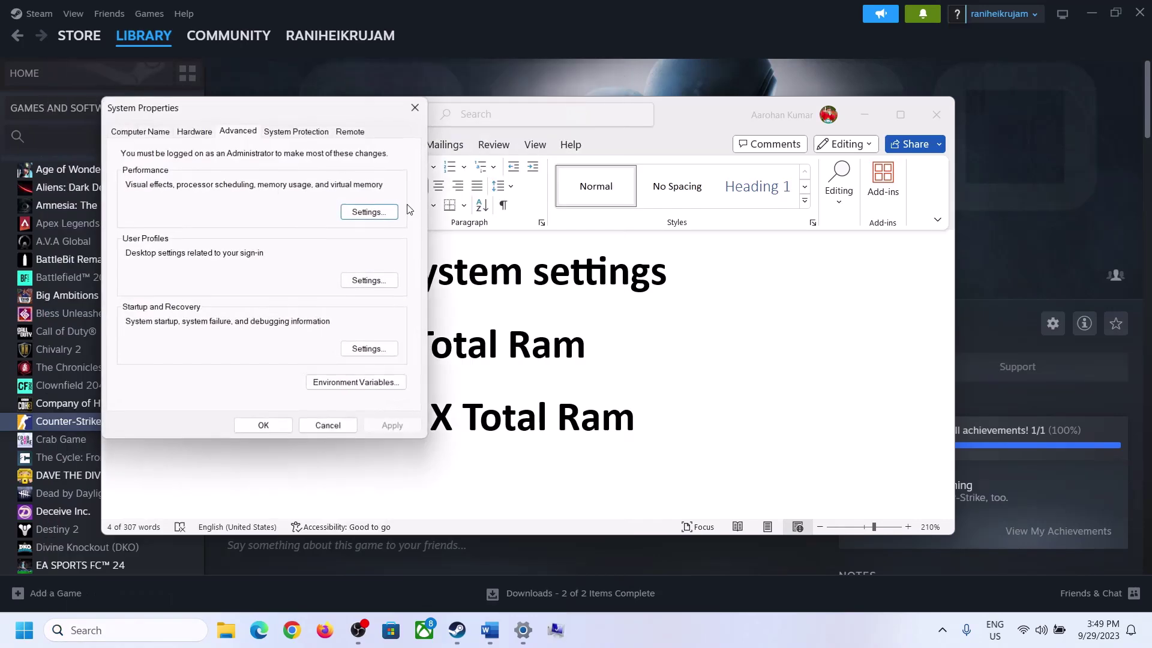
# - Move System Properties clear of the guide's text and open the Virtual Memory settings from the advanced performance options
pyautogui.moveTo(239, 117); pyautogui.dragTo(515, 207)
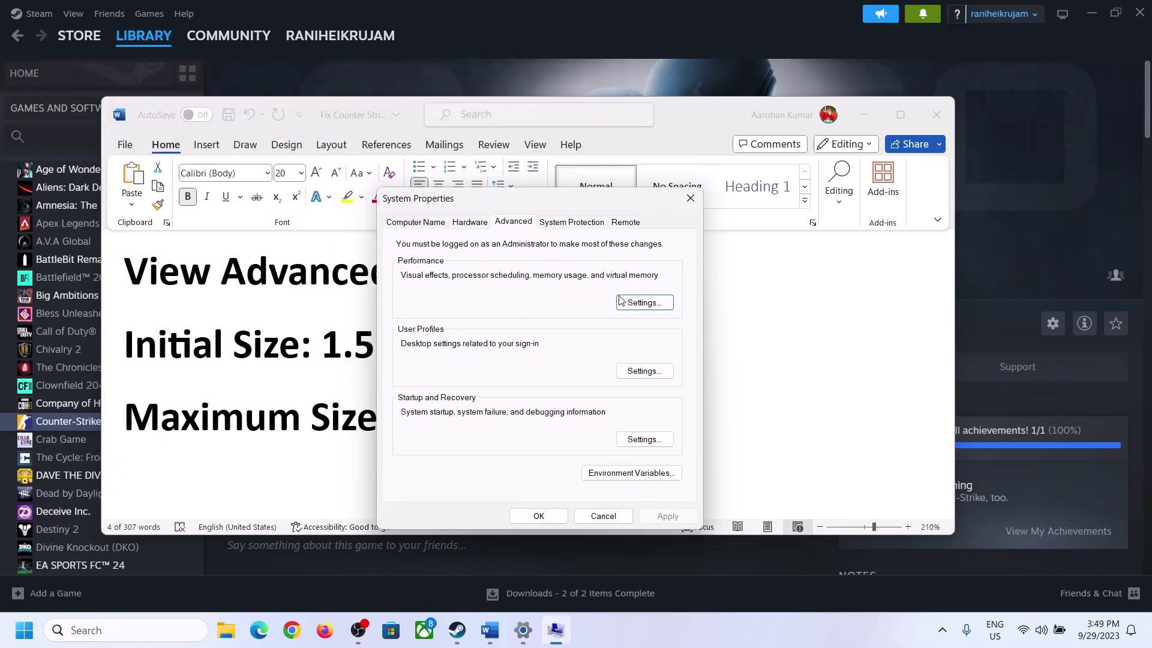
pyautogui.click(645, 303)
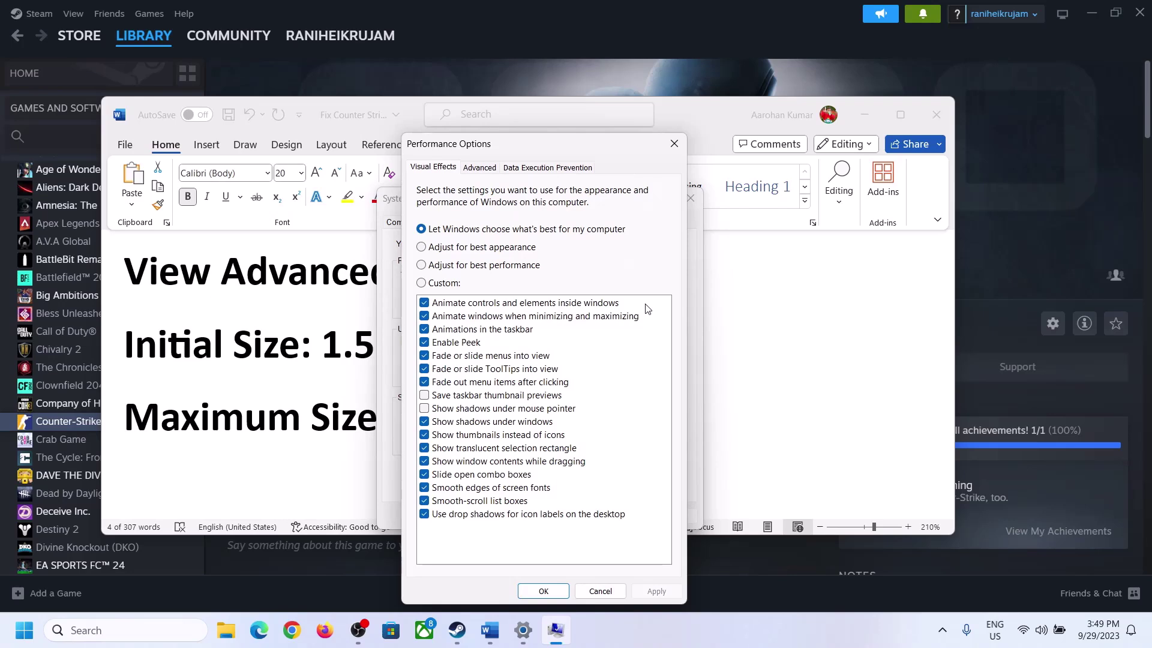
pyautogui.click(485, 171)
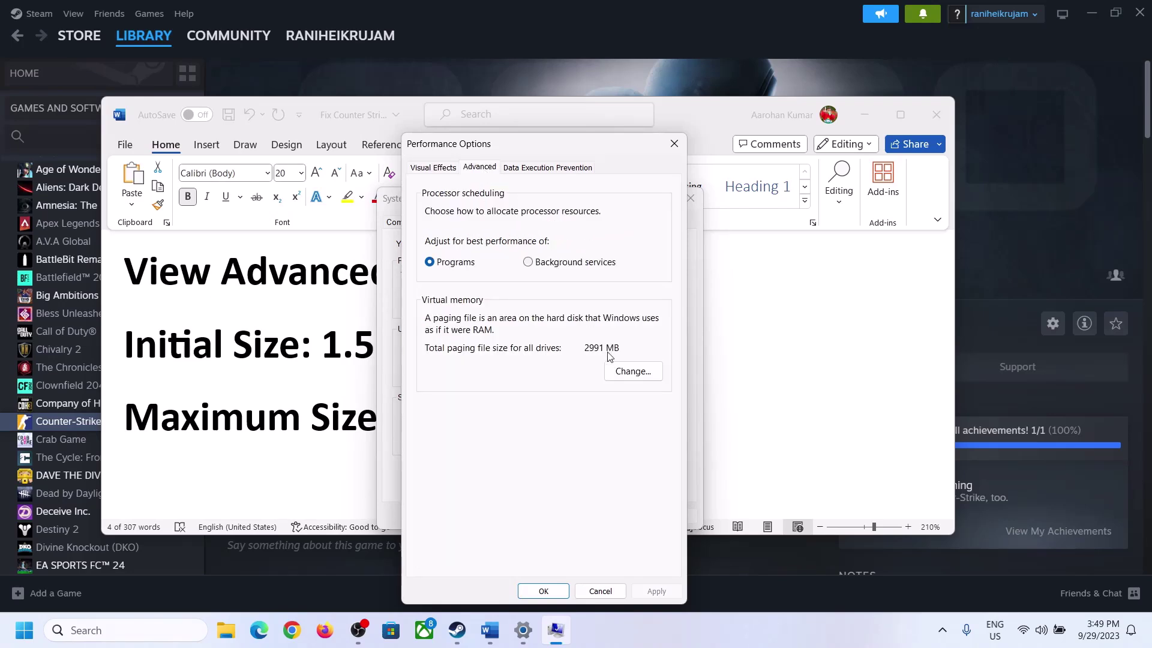
pyautogui.click(637, 370)
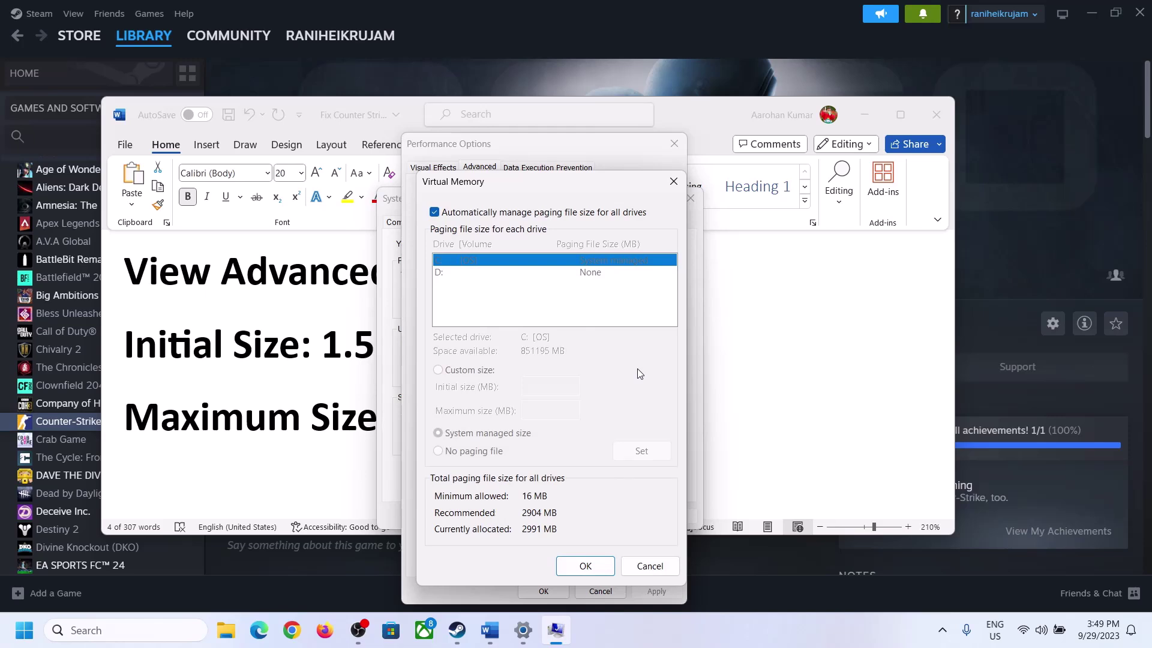